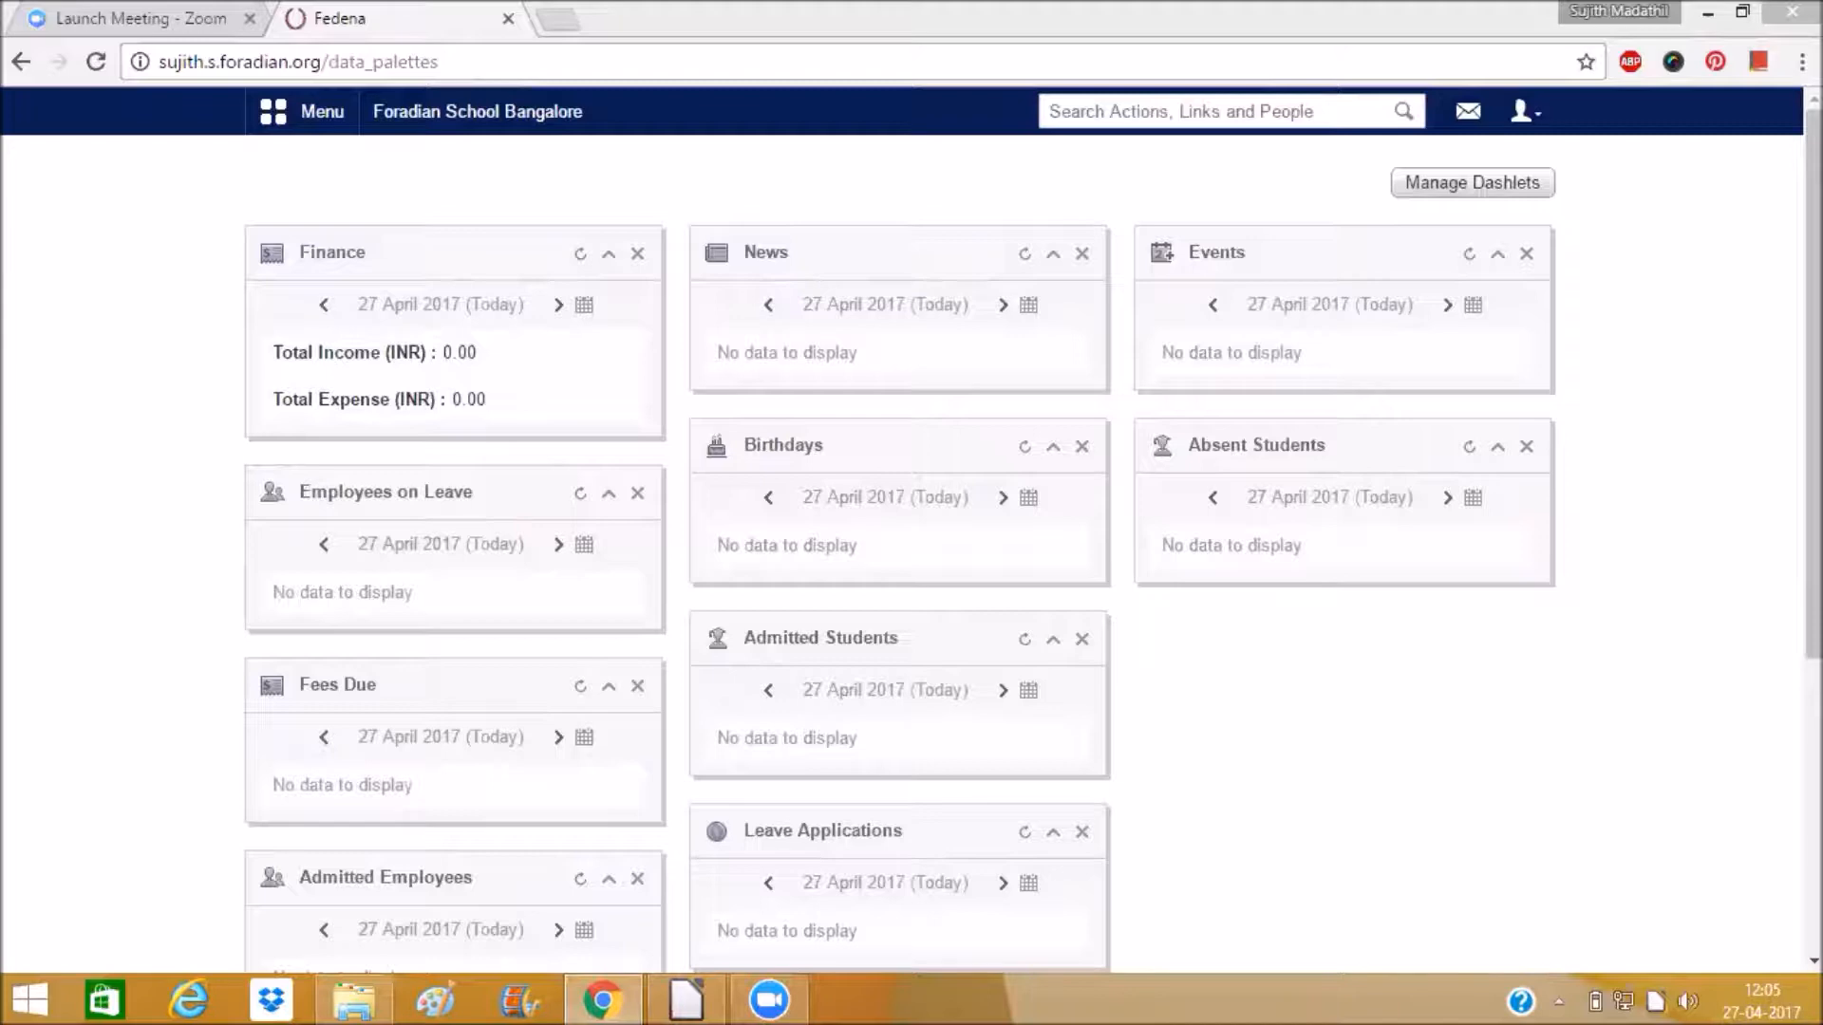
Open the Manage Class Timing Set page from the Academics Timetable module.
{"action": "left_click", "coordinate": [323, 114]}
{"action": "left_click", "coordinate": [416, 172]}
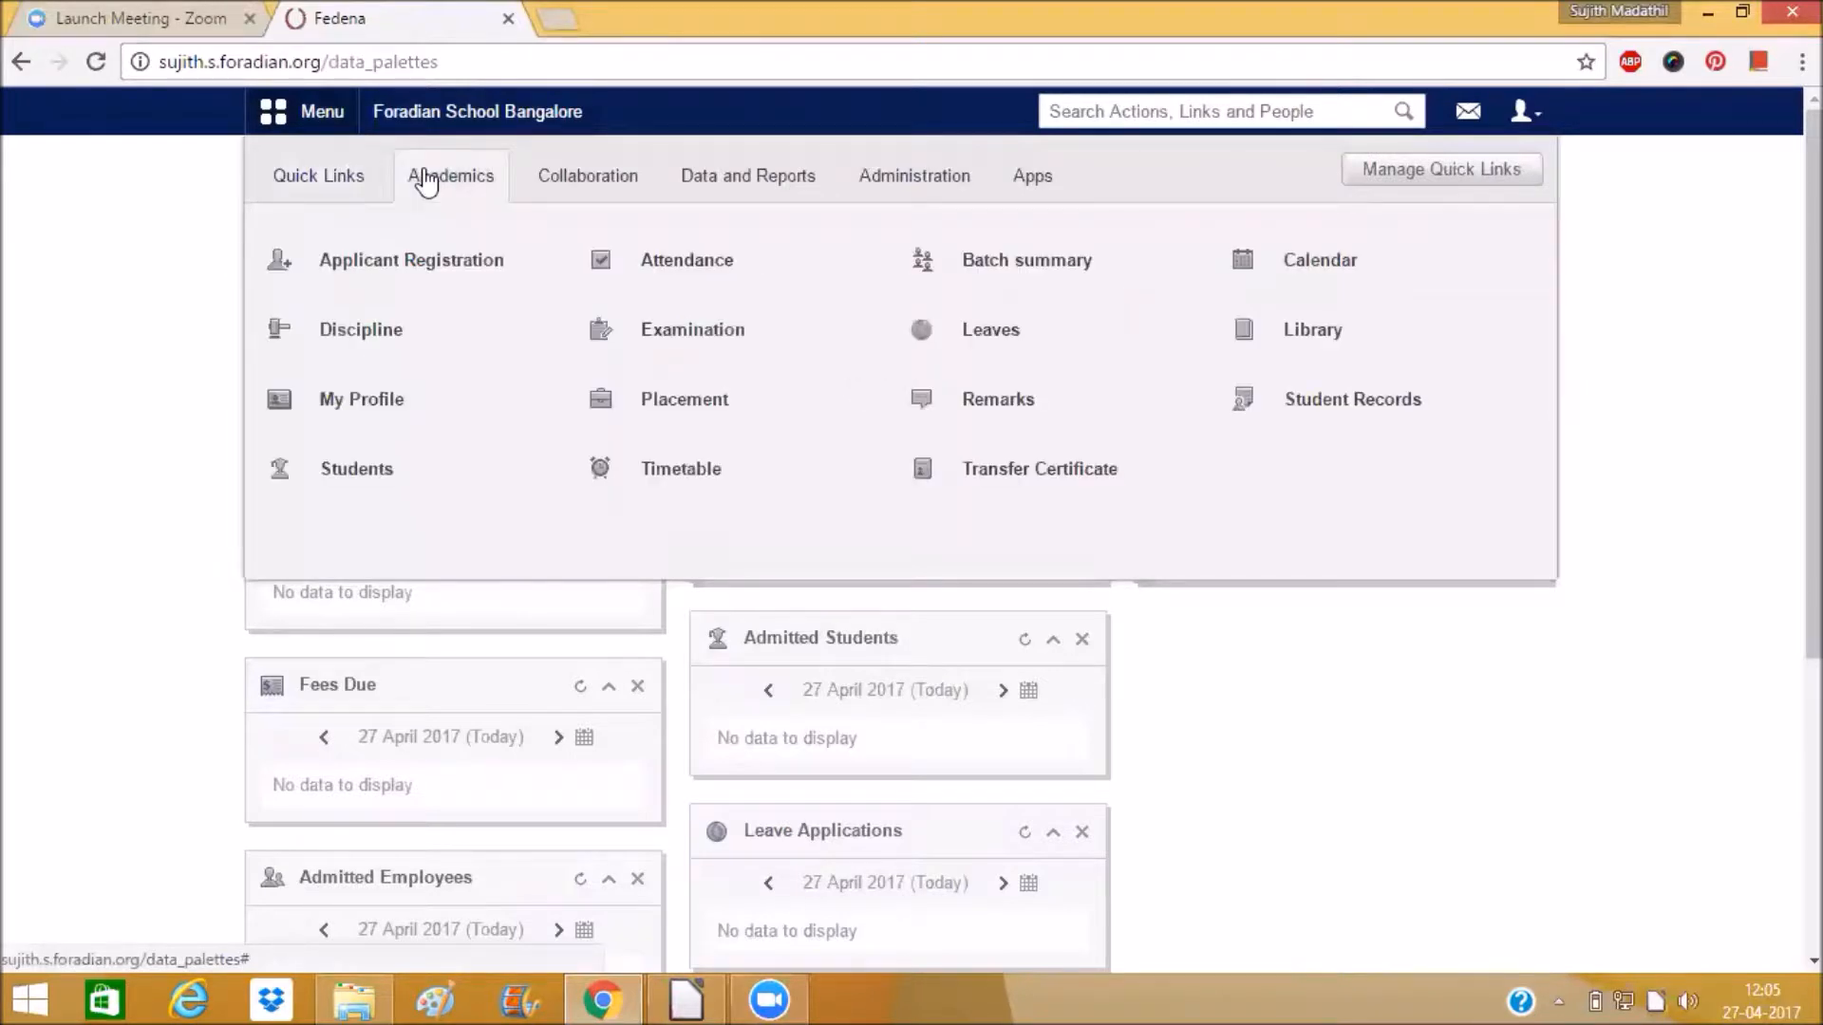
{"action": "left_click", "coordinate": [670, 472]}
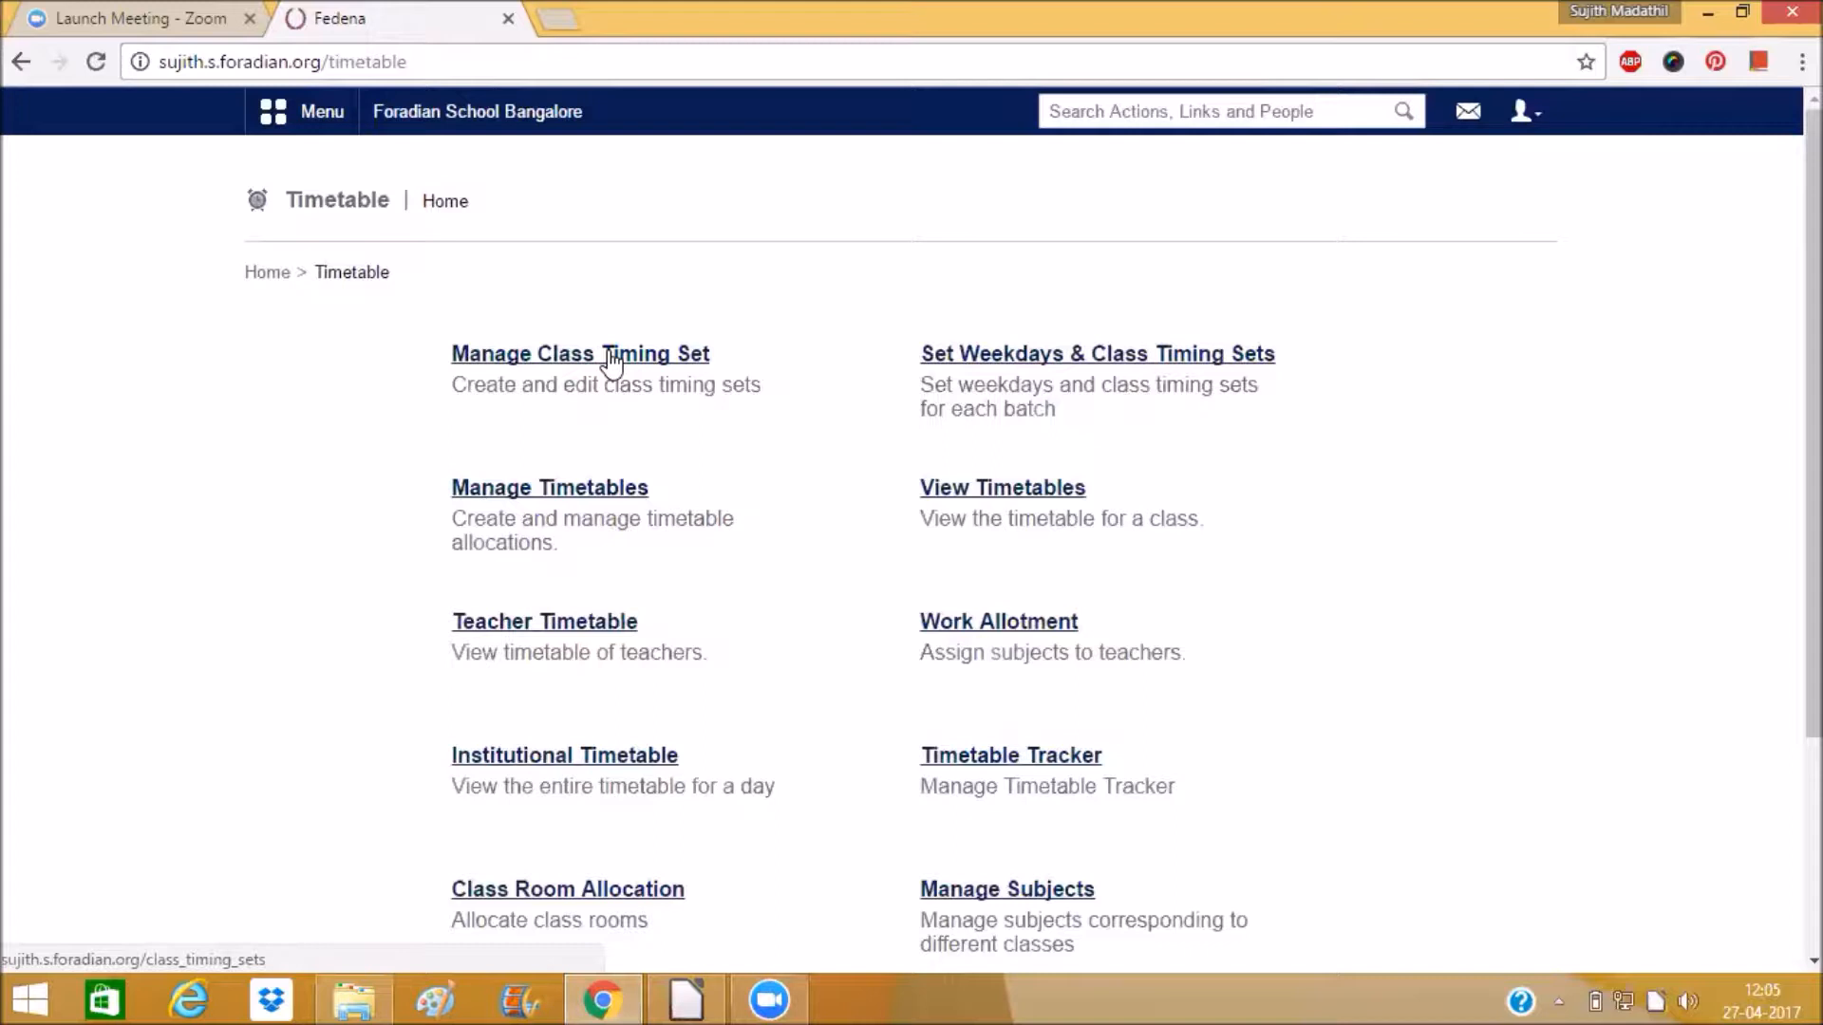
{"action": "left_click", "coordinate": [564, 353]}
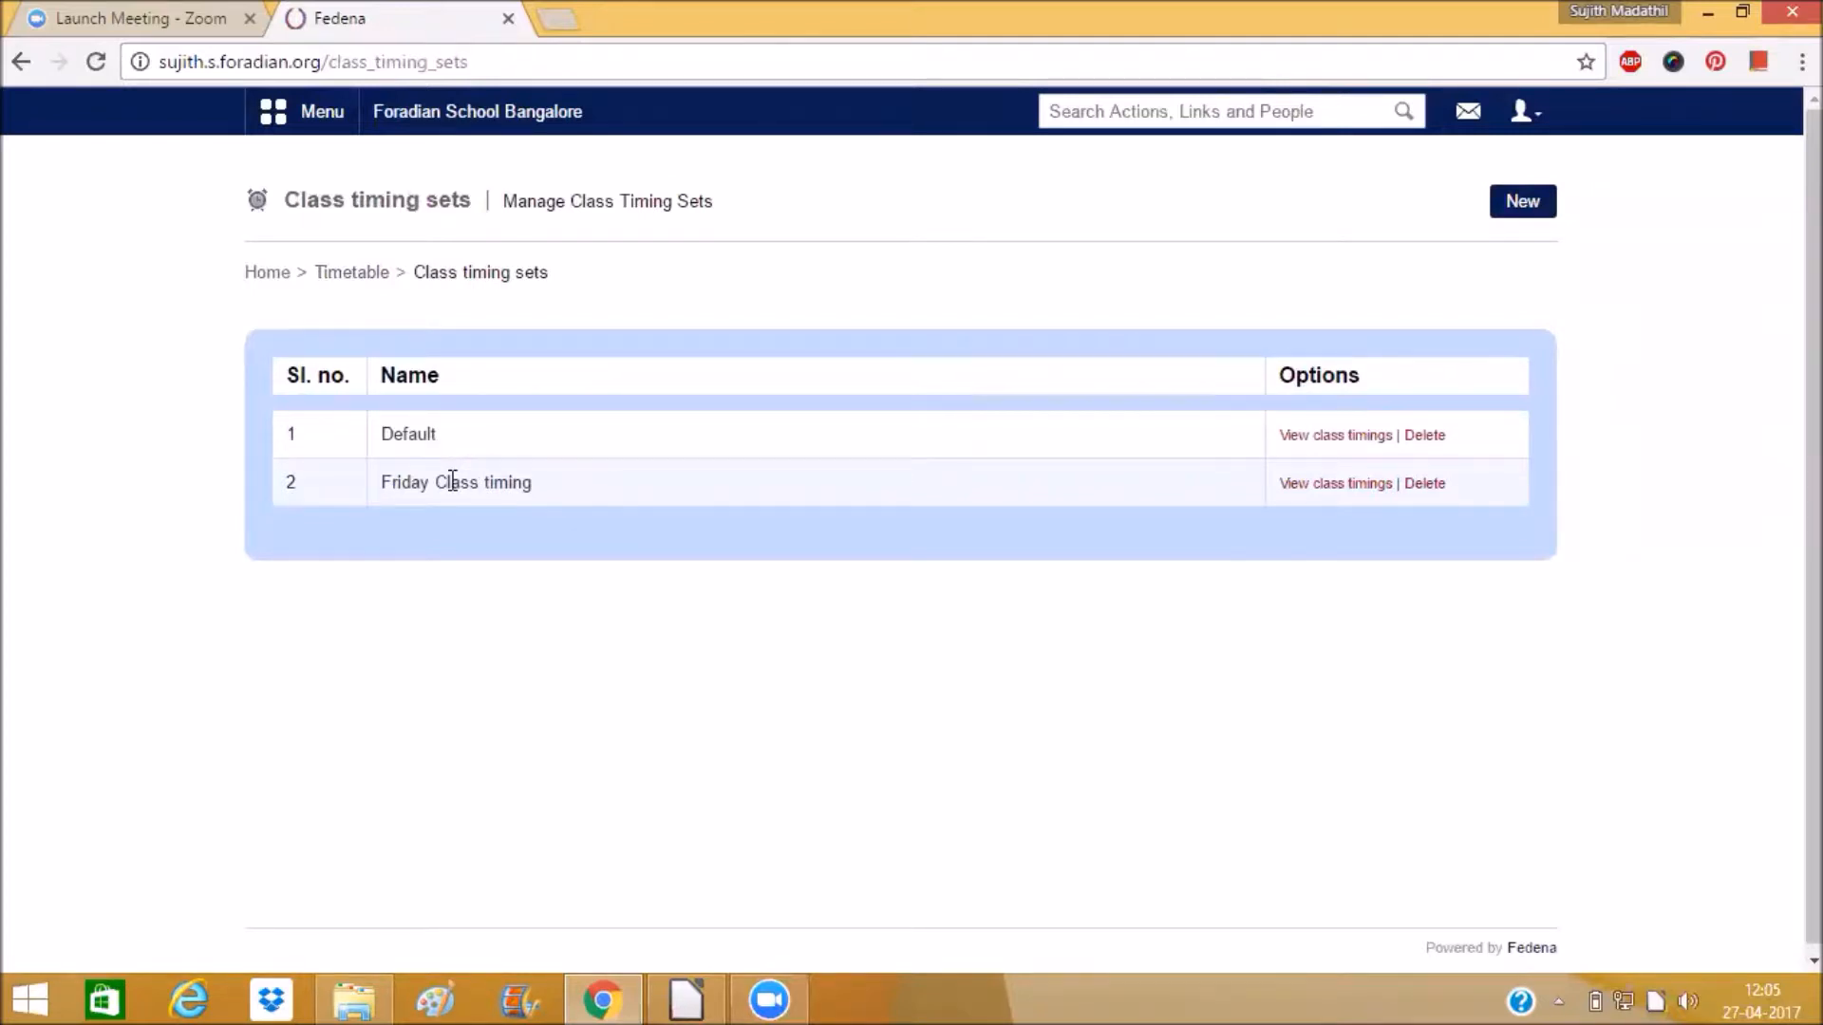
Create a new class timing set named "Class timing Monday - Wednesday".
{"action": "left_click", "coordinate": [1522, 204]}
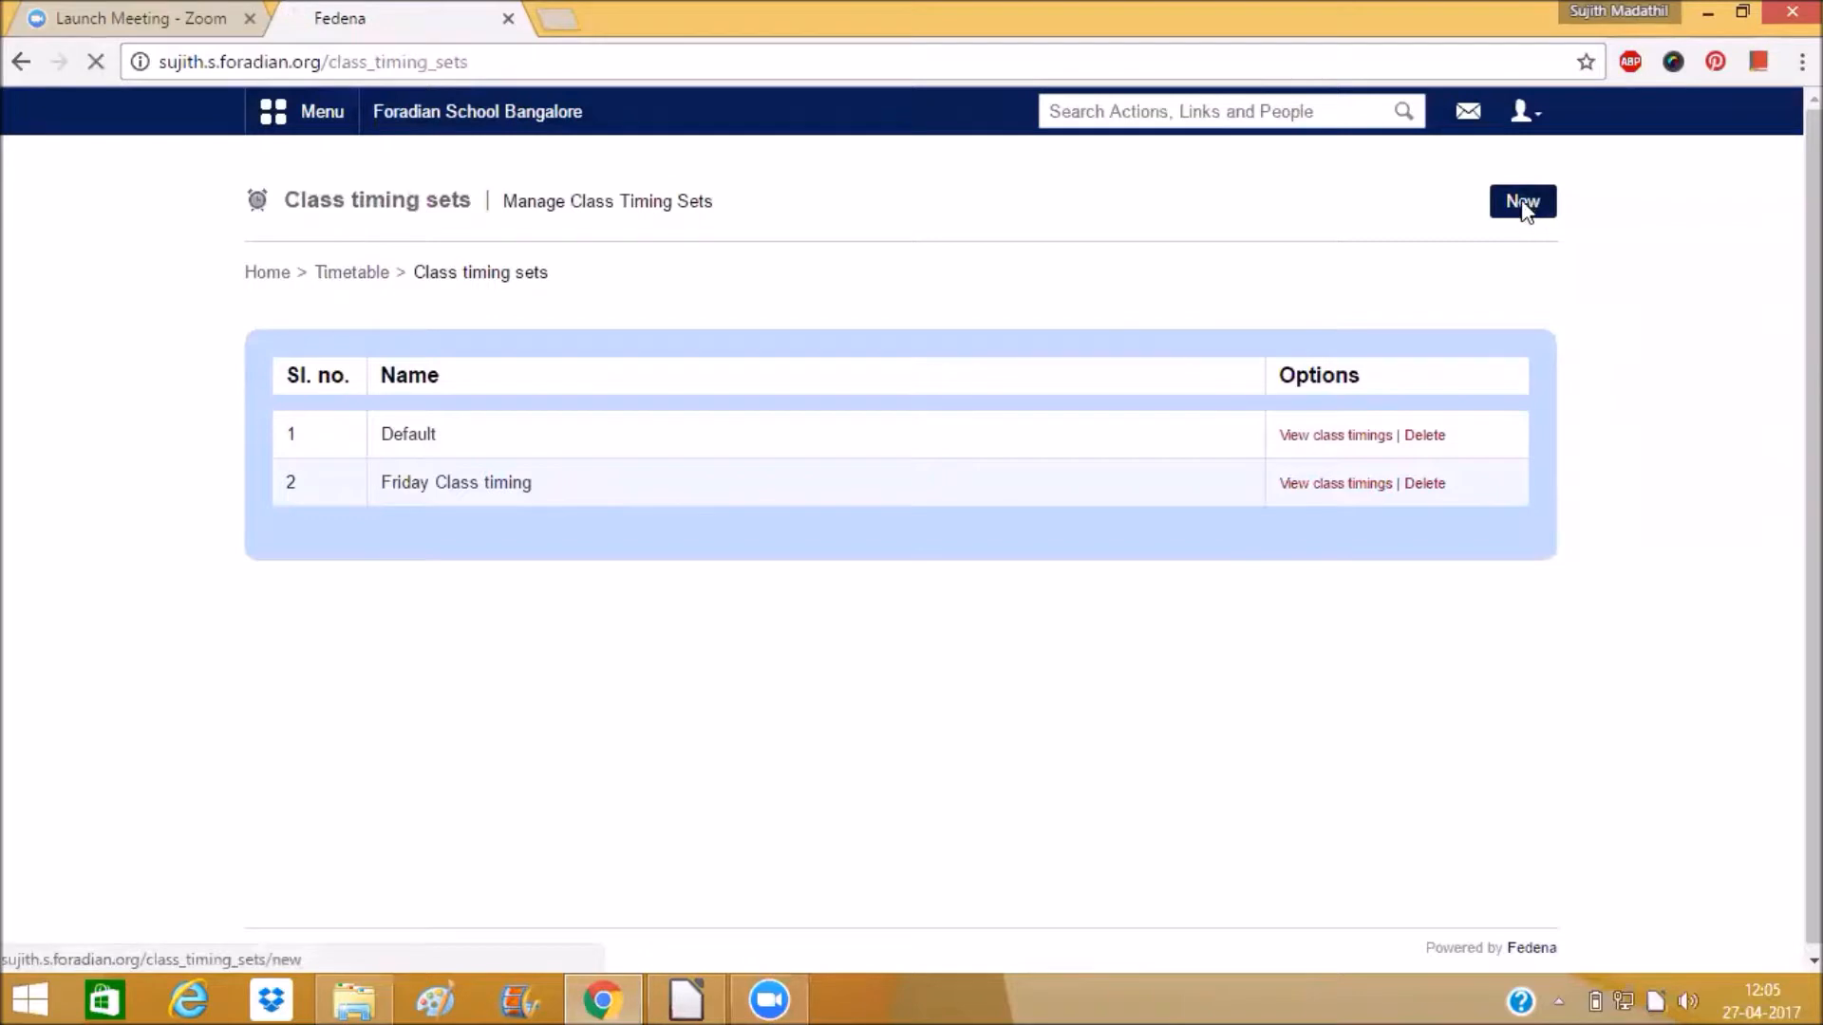
{"action": "left_click", "coordinate": [715, 358]}
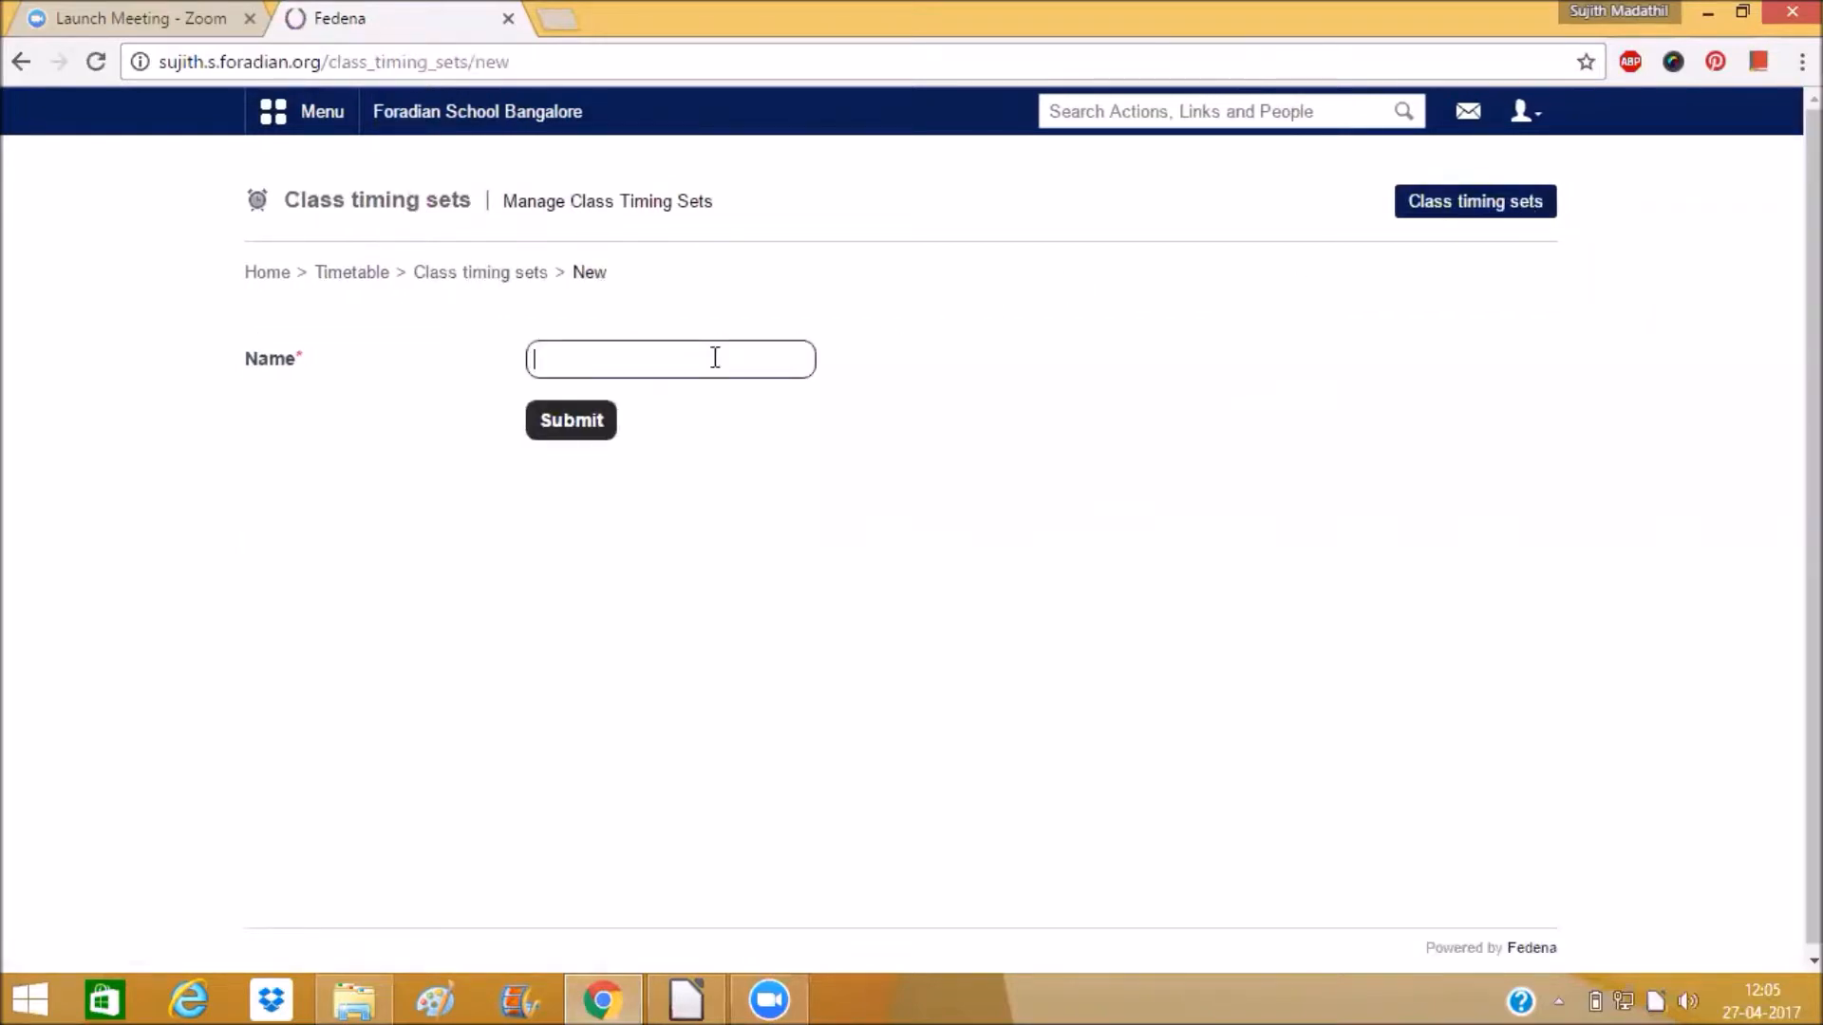
{"action": "type", "text": "Cla"}
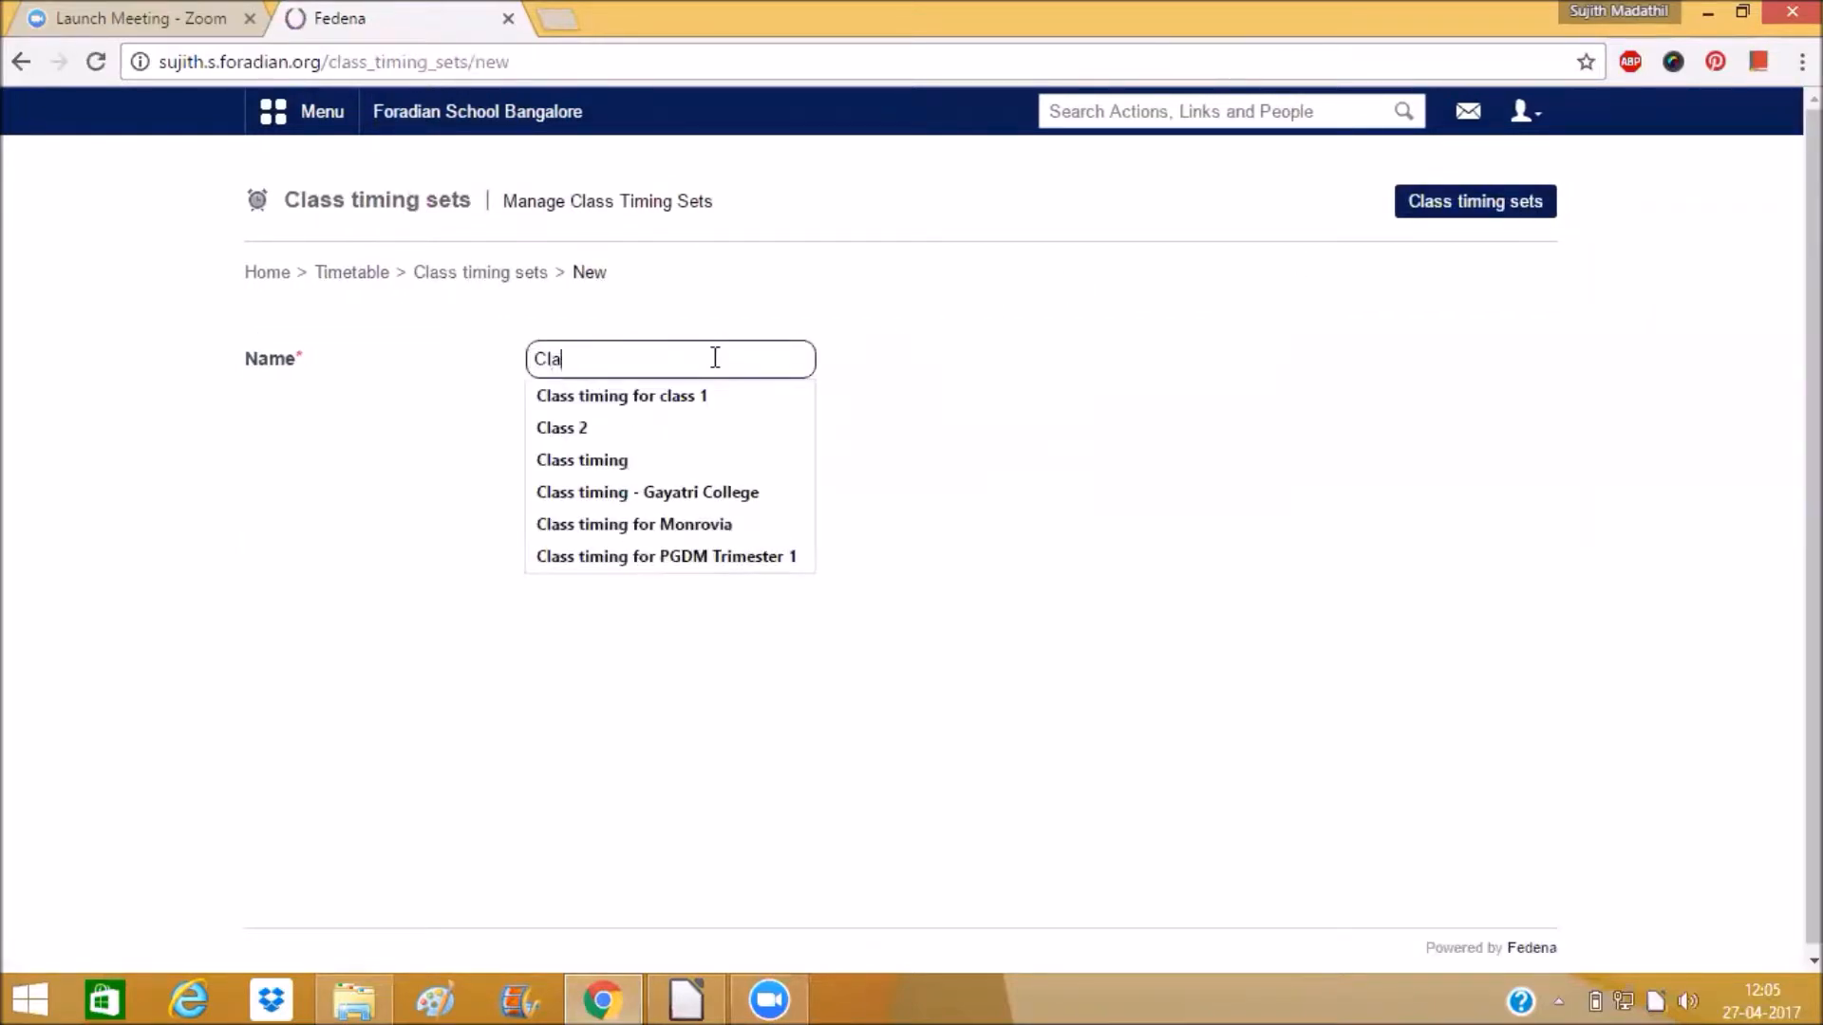
{"action": "type", "text": "ss timing"}
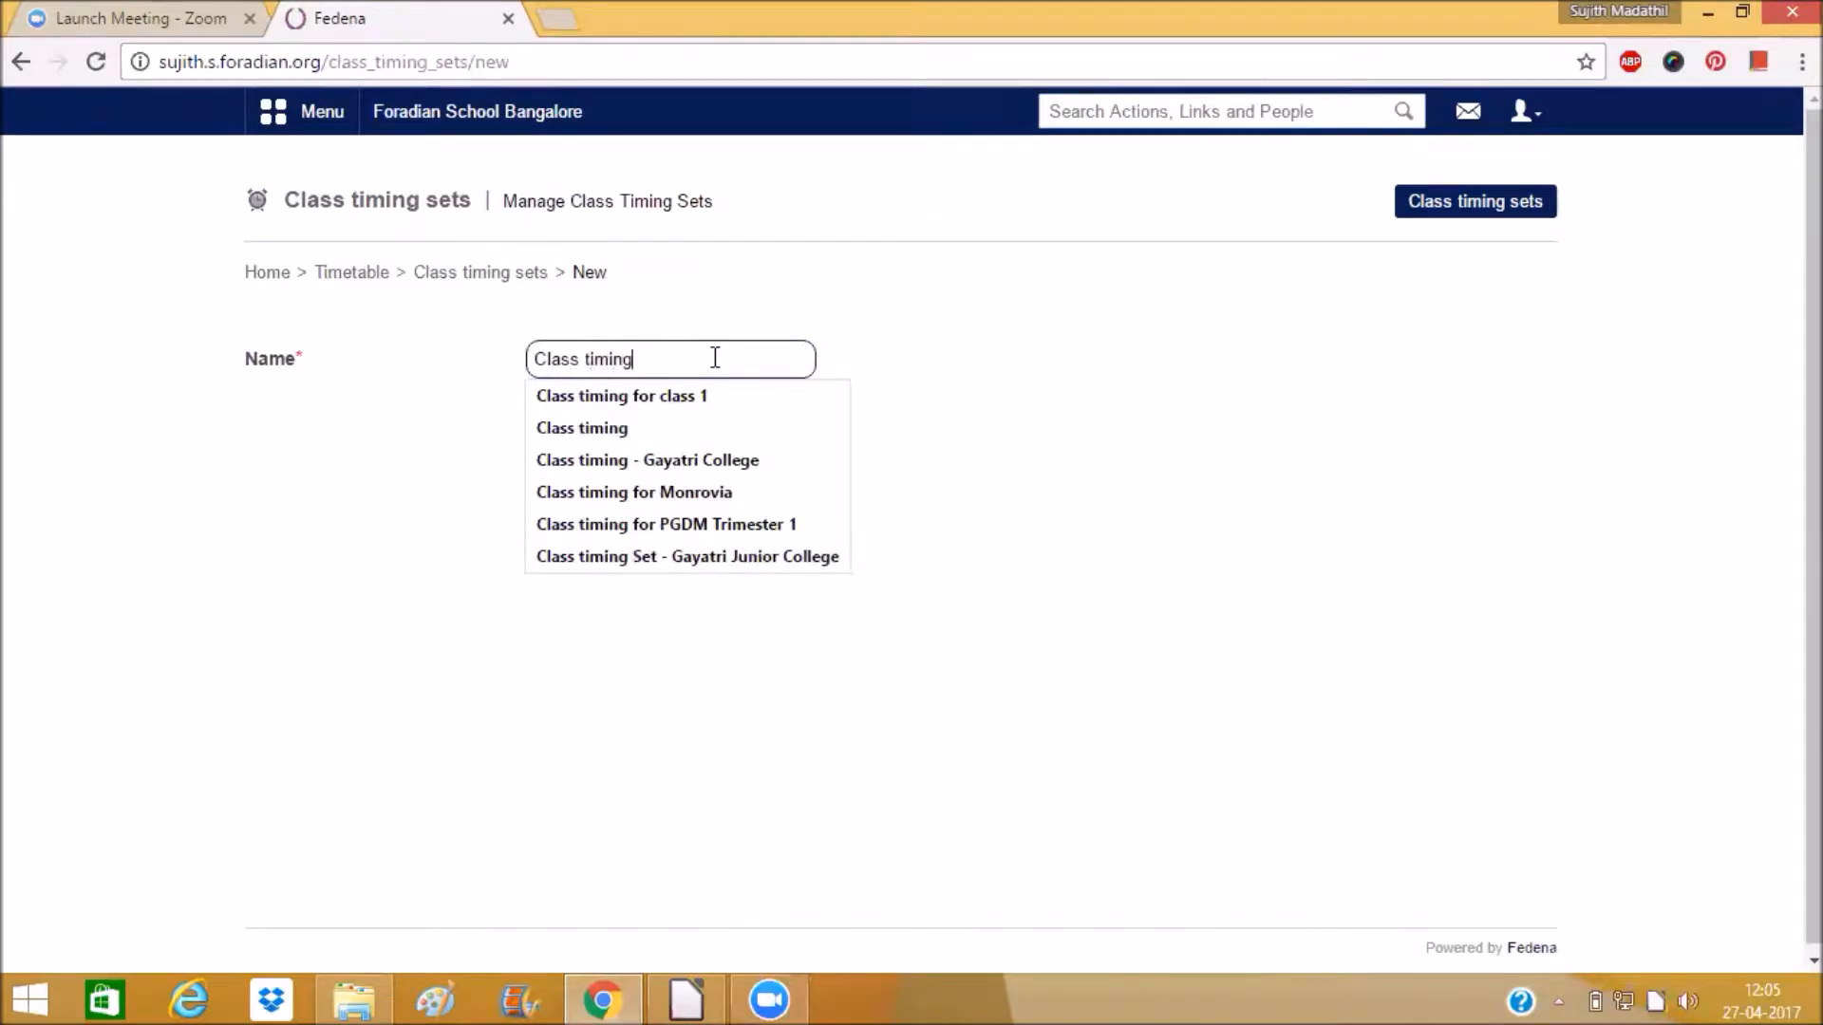
{"action": "type", "text": " M"}
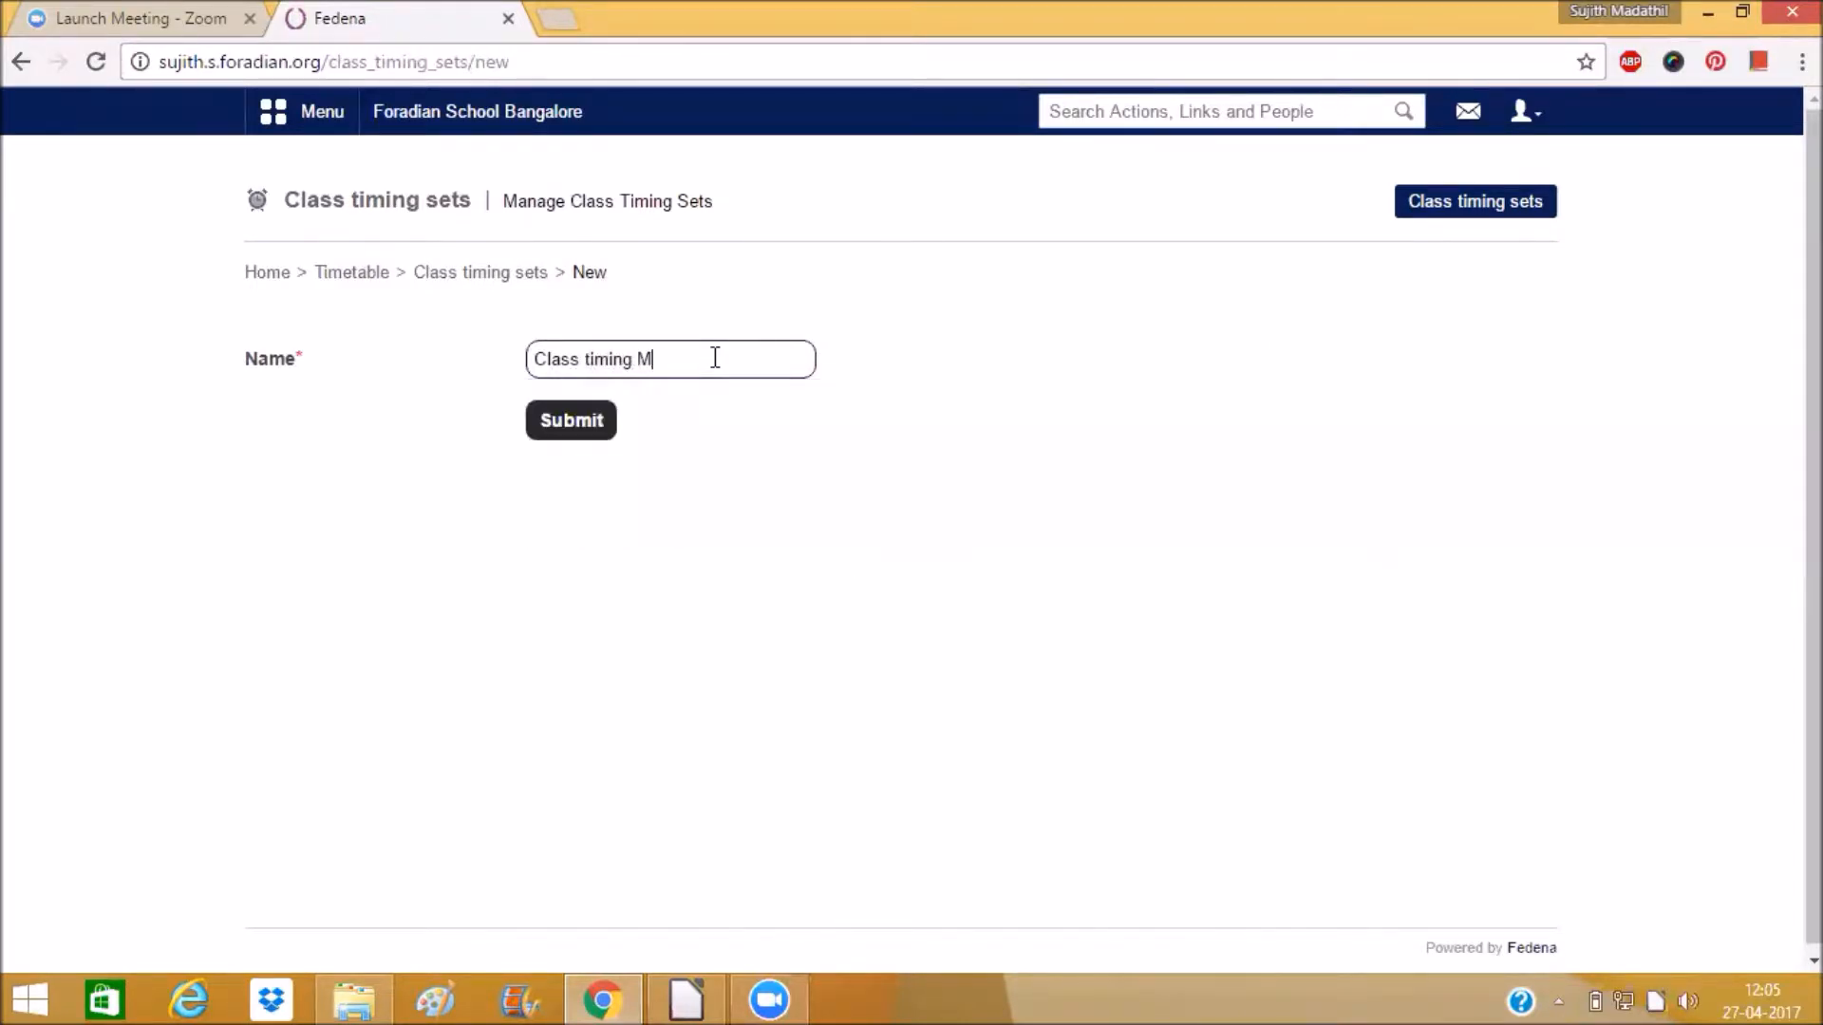
{"action": "type", "text": "onday - O"}
{"action": "key", "text": "BackSpace"}
{"action": "type", "text": "Wednesday"}
{"action": "left_click", "coordinate": [605, 419]}
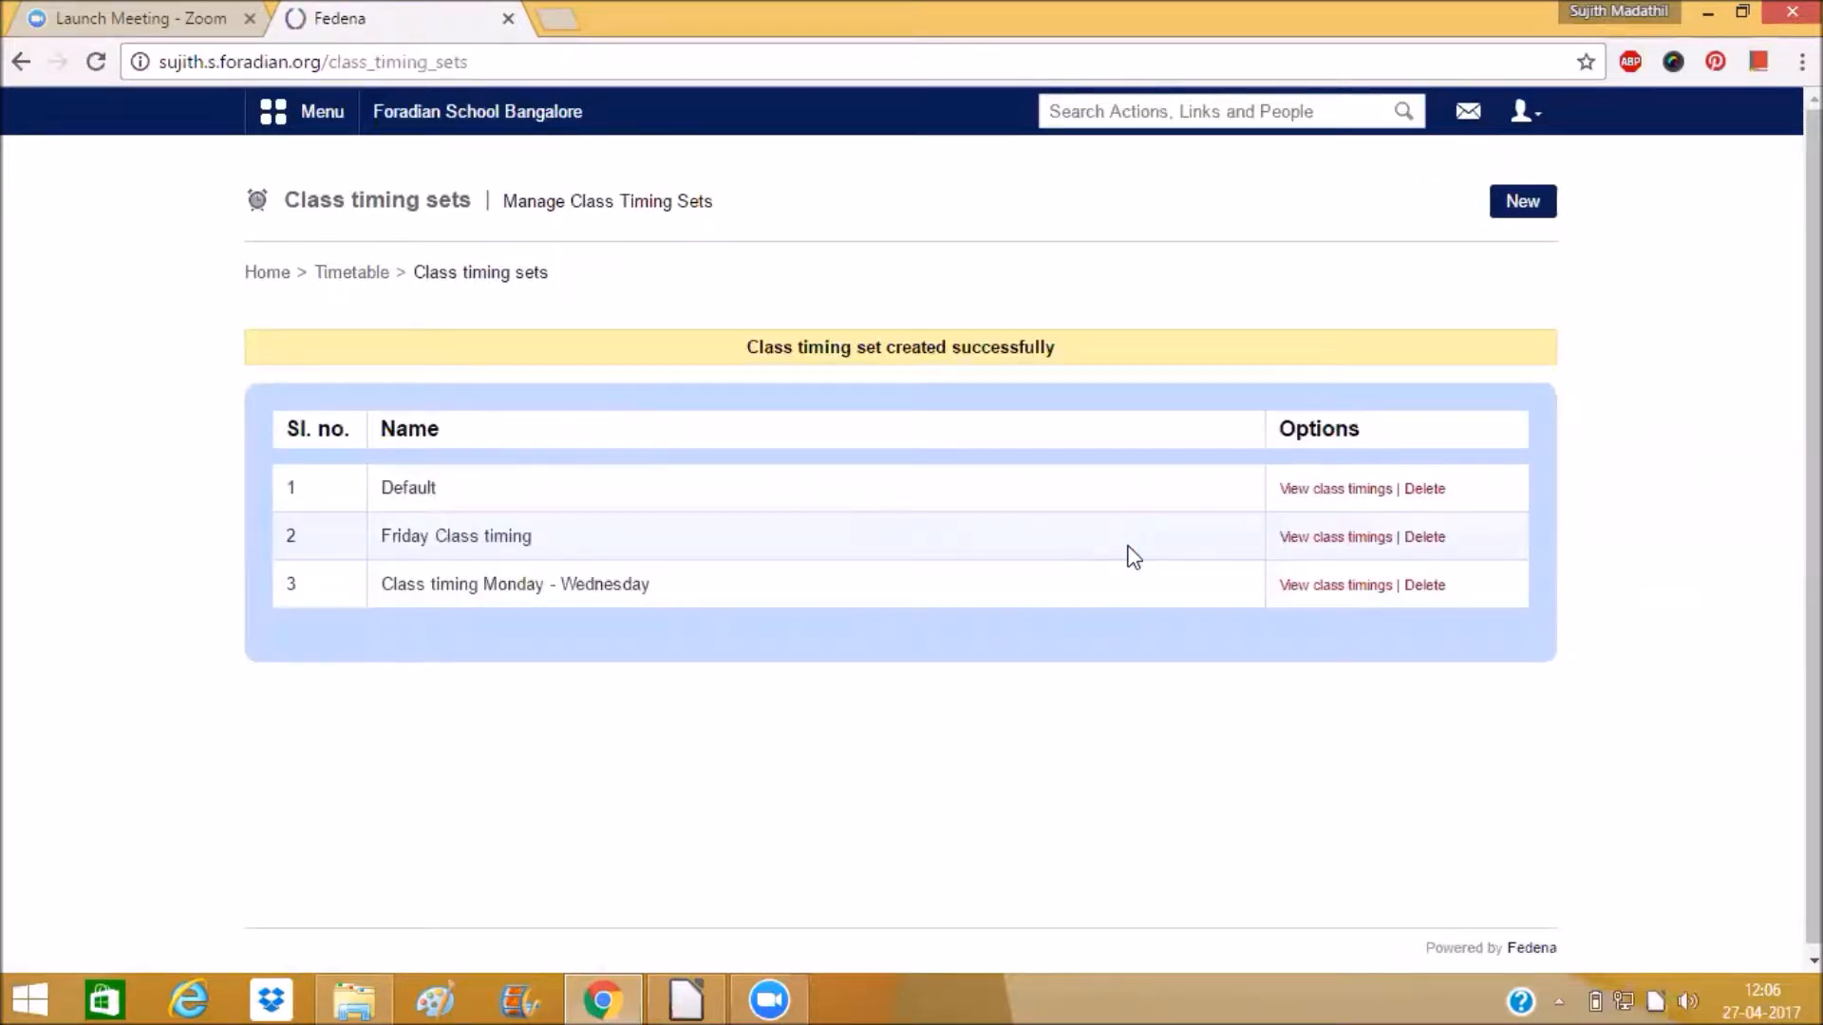
Open the class timings of the Class timing Monday - Wednesday set.
{"action": "left_click_drag", "start_coordinate": [652, 585], "coordinate": [381, 583]}
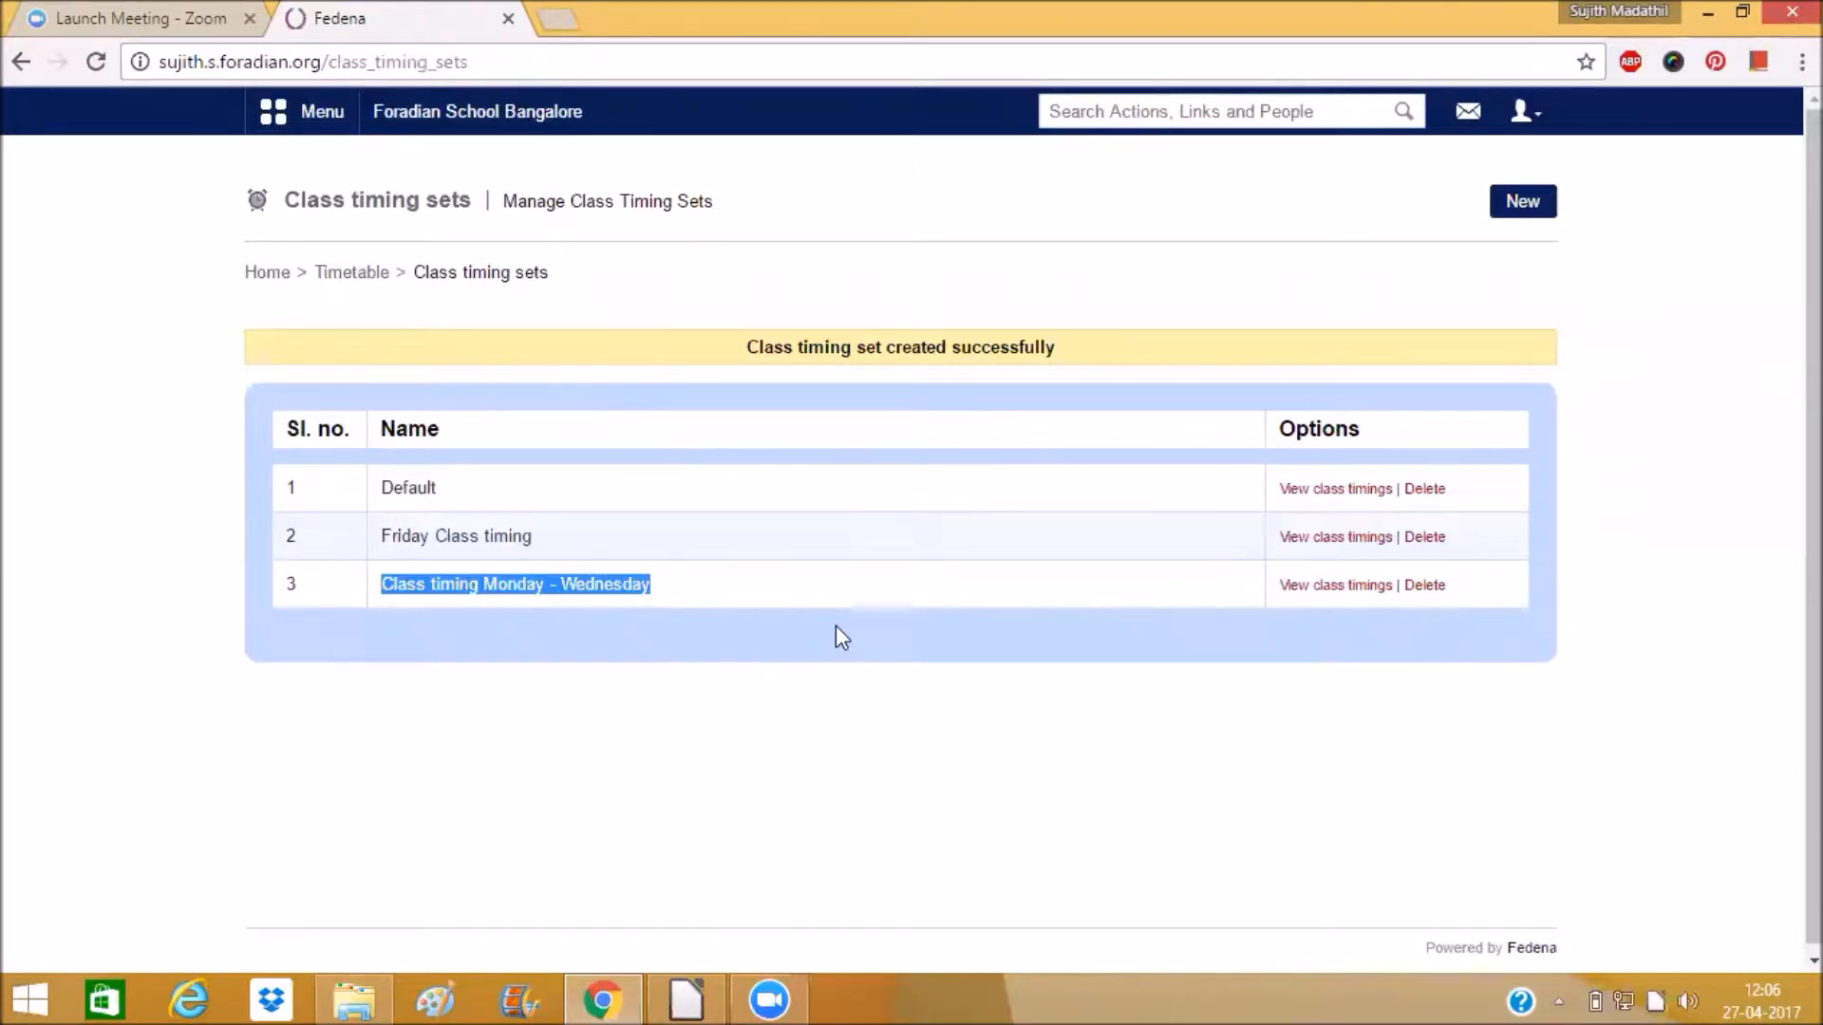
{"action": "left_click", "coordinate": [1386, 587]}
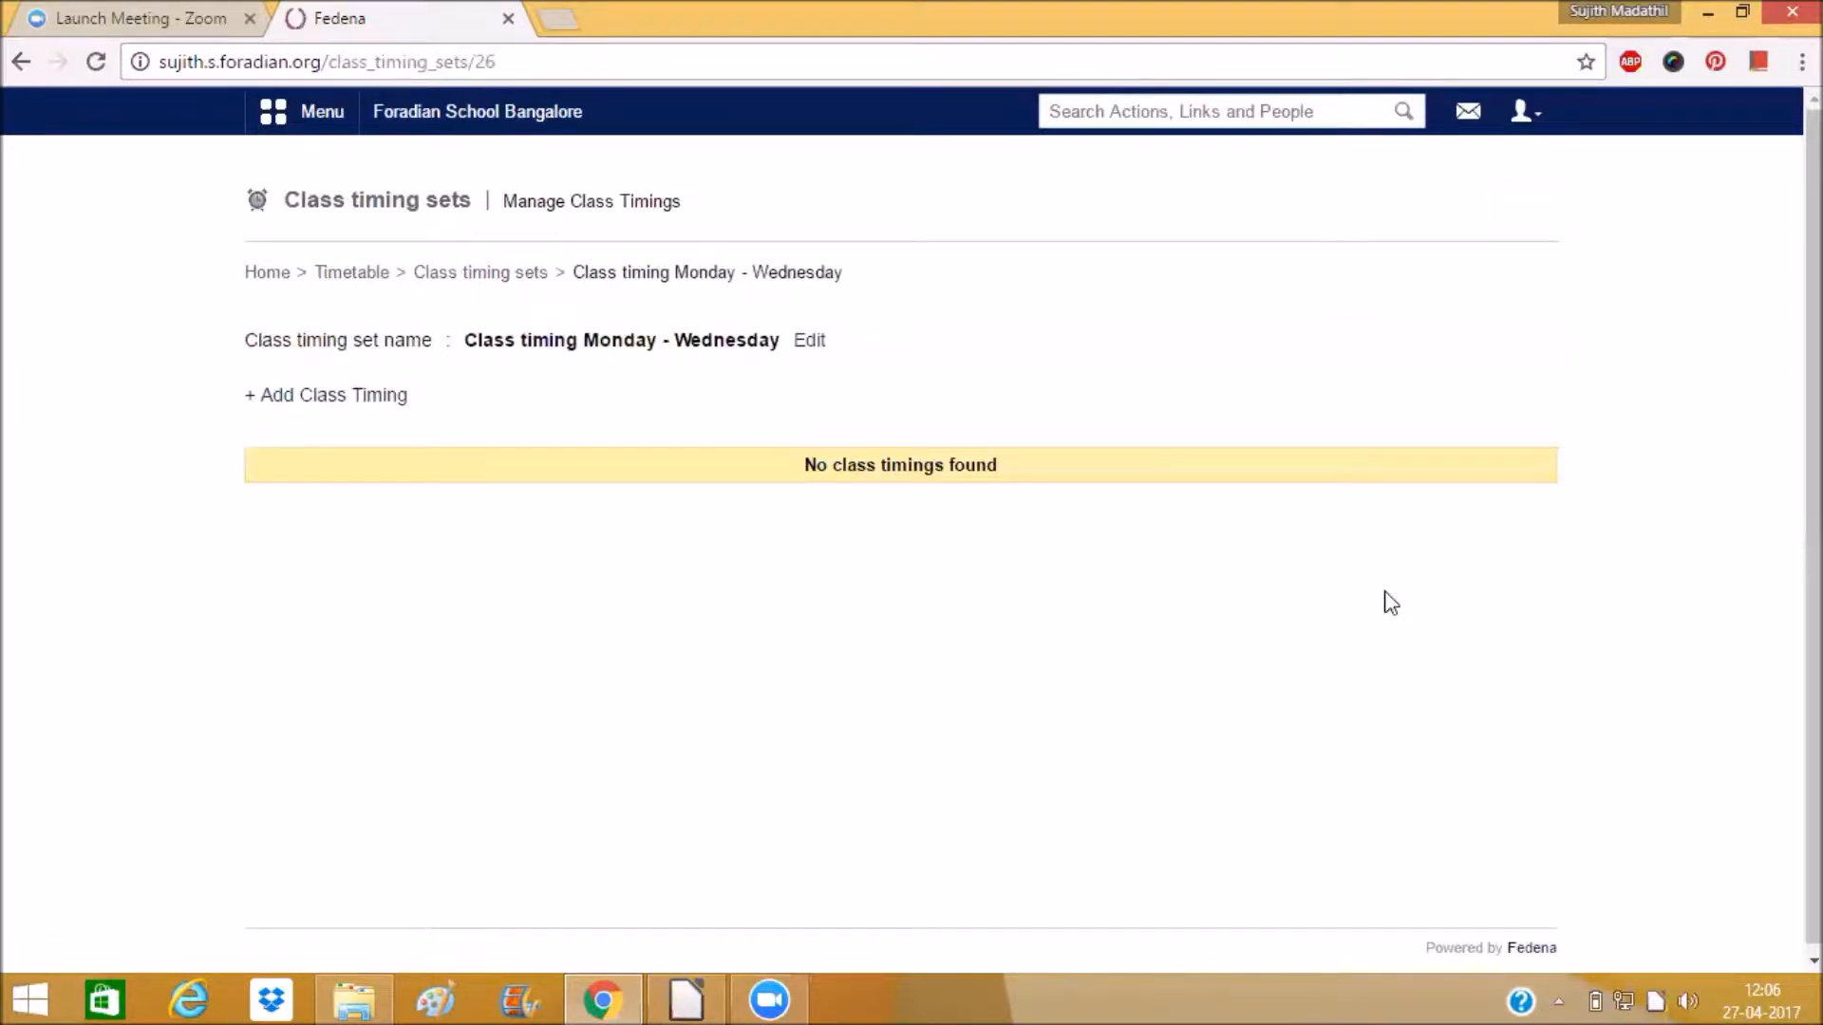
Add a class timing named Period 1 with a start time of 09:00.
{"action": "left_click", "coordinate": [373, 399]}
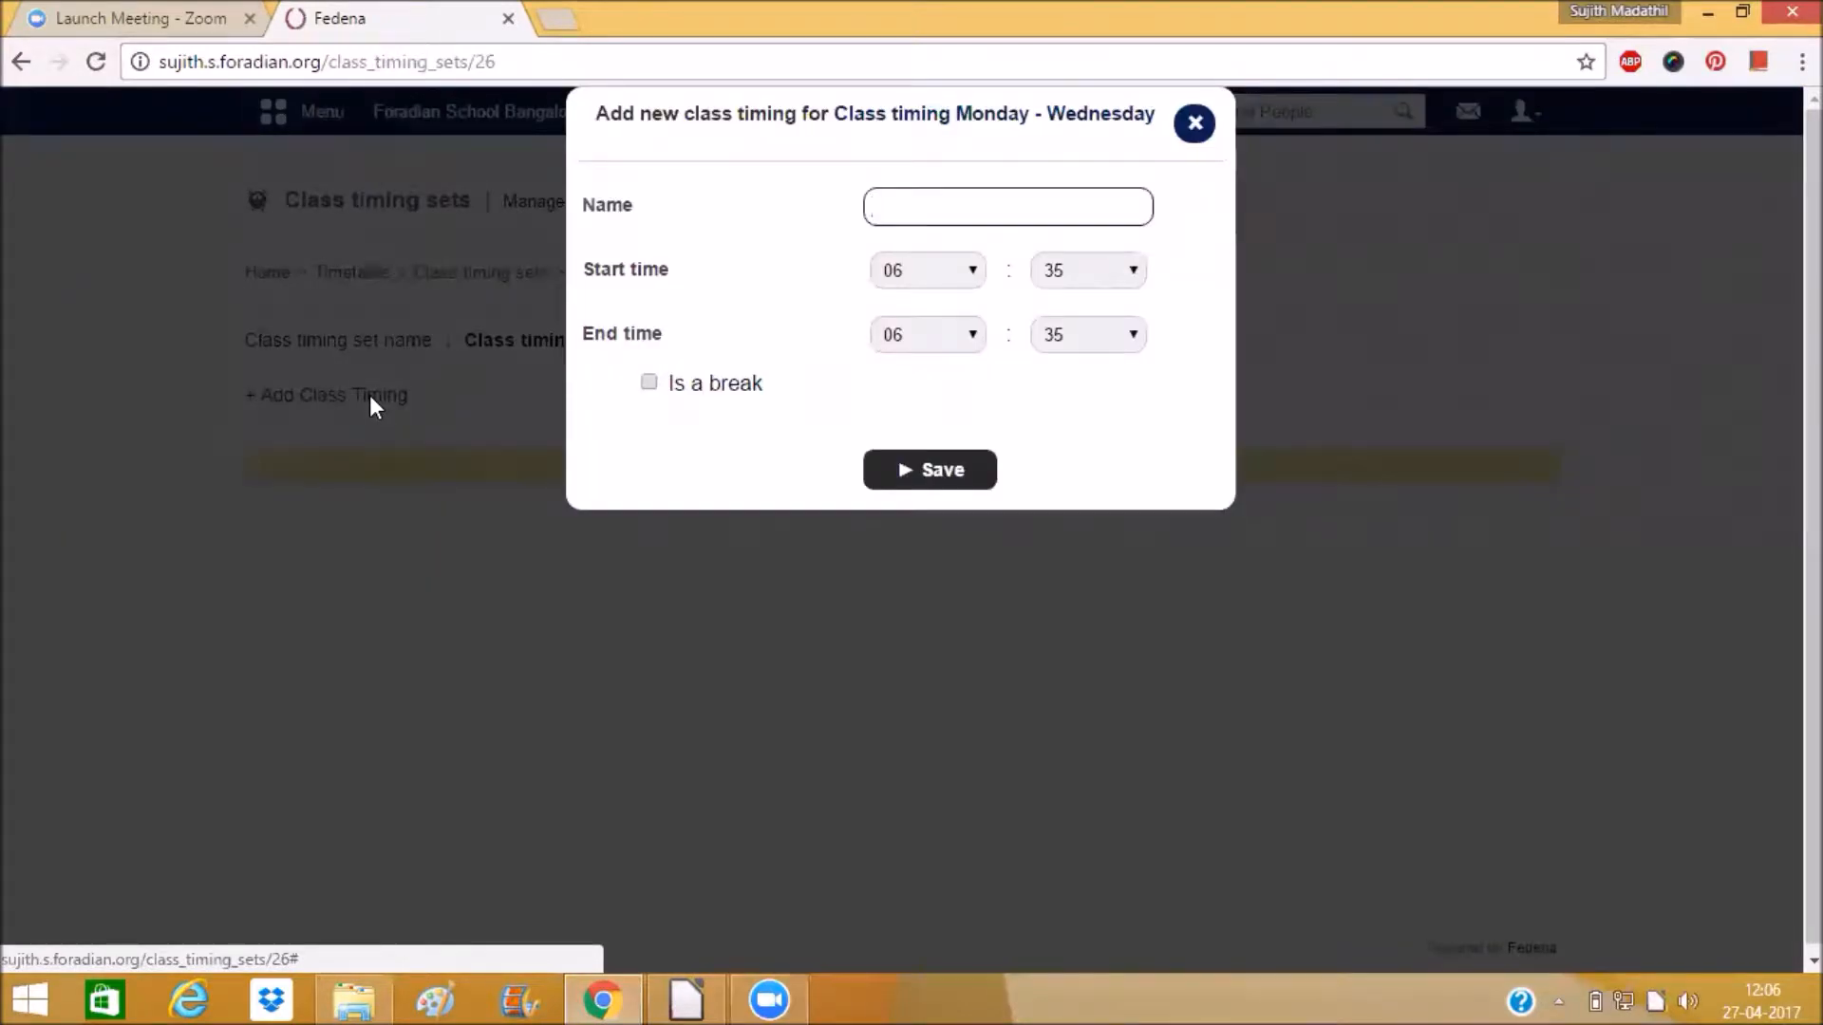
{"action": "type", "text": "Per"}
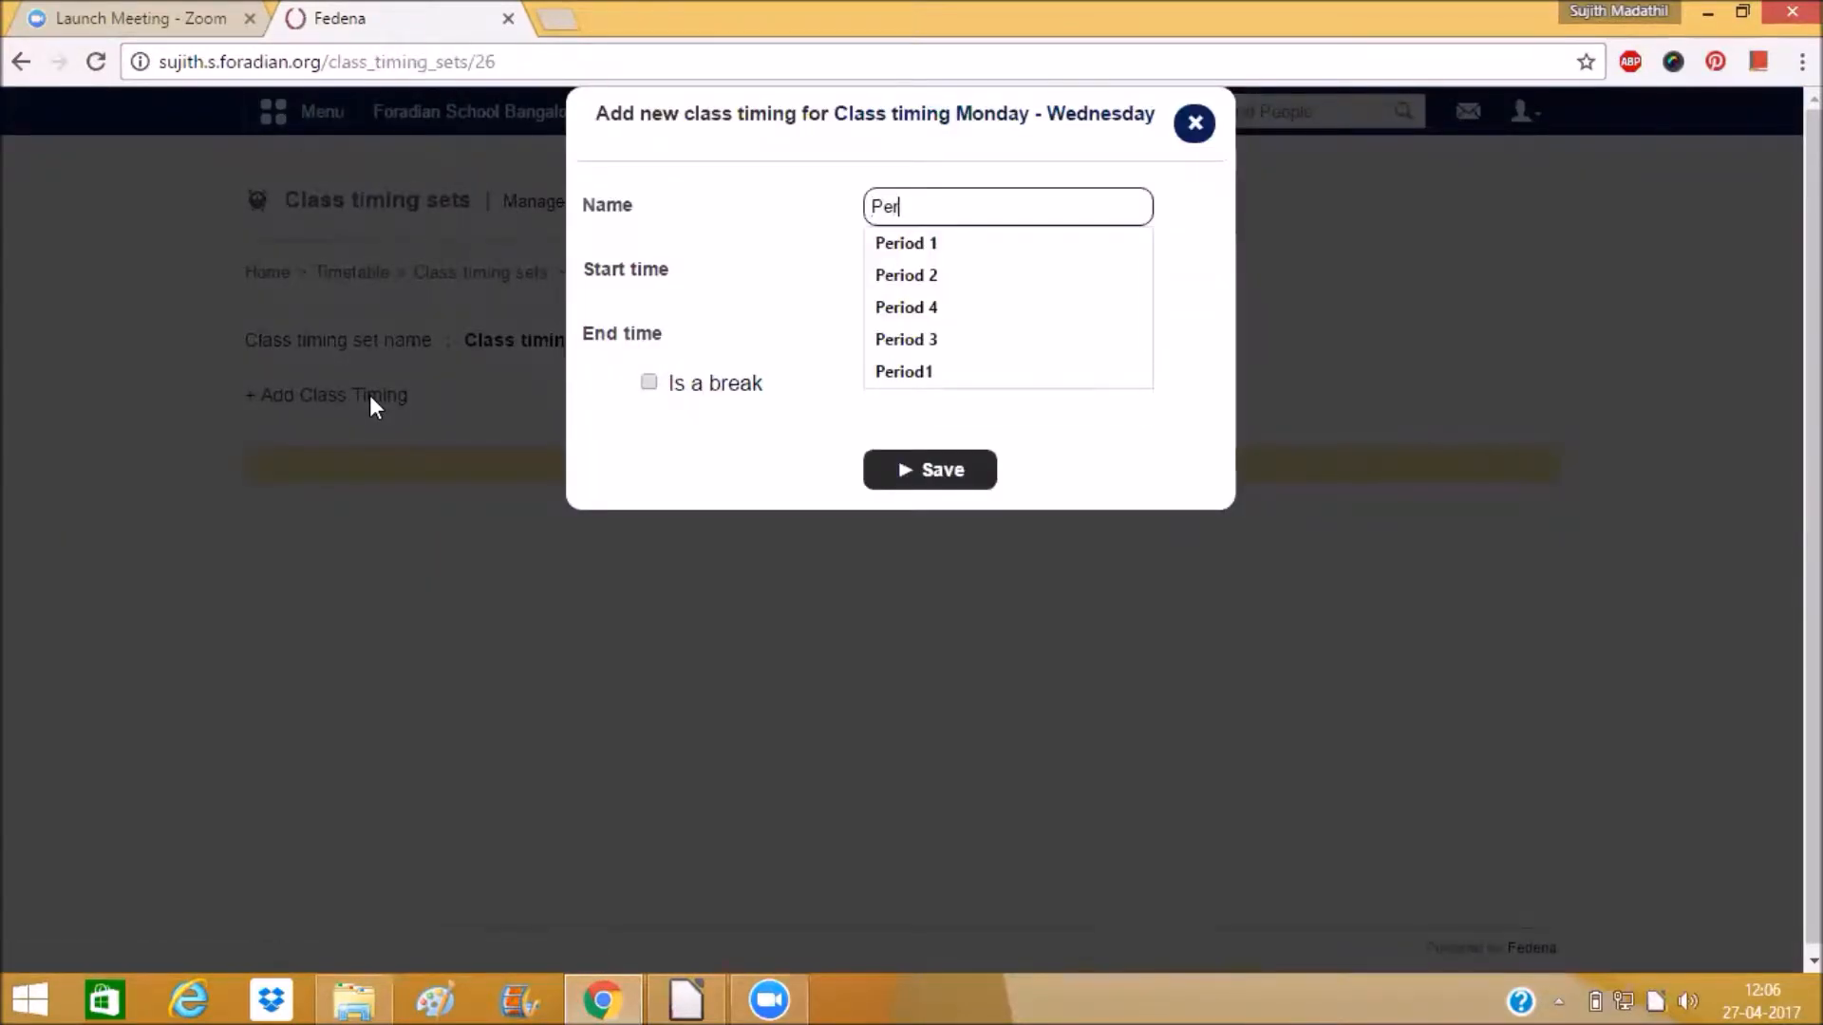
{"action": "type", "text": "iod 1"}
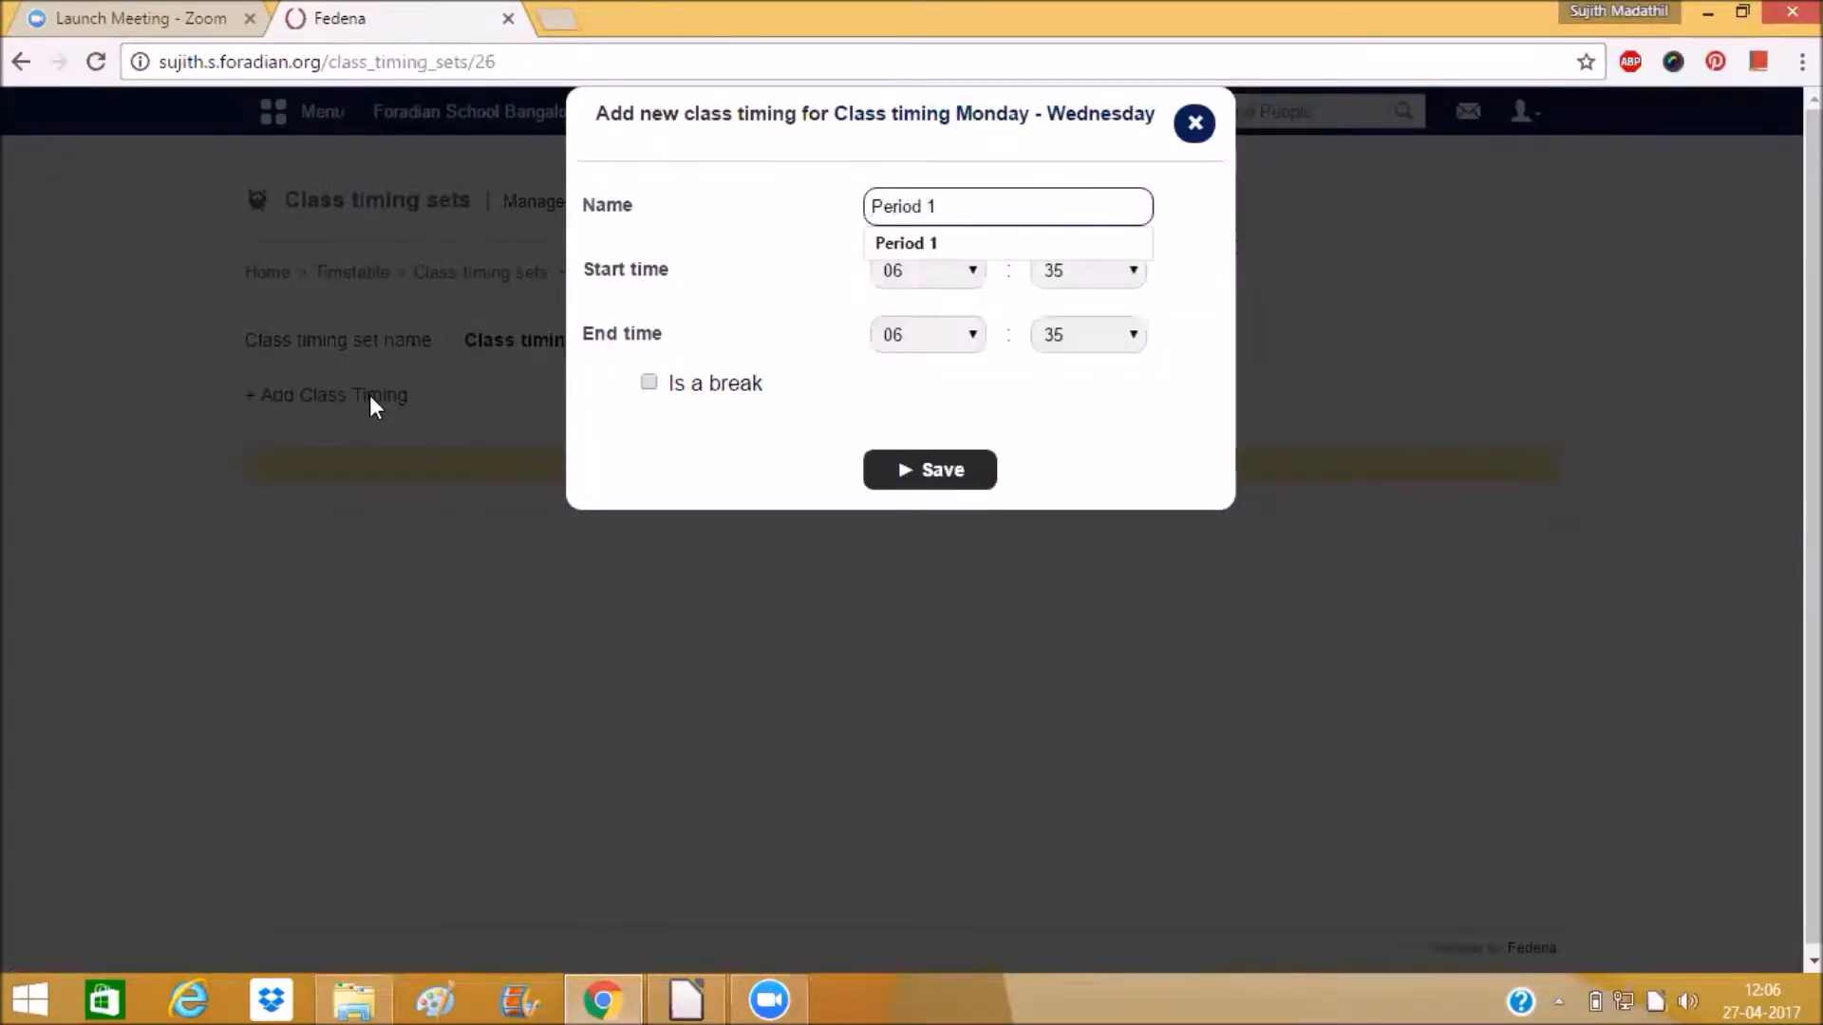
{"action": "left_click", "coordinate": [682, 275]}
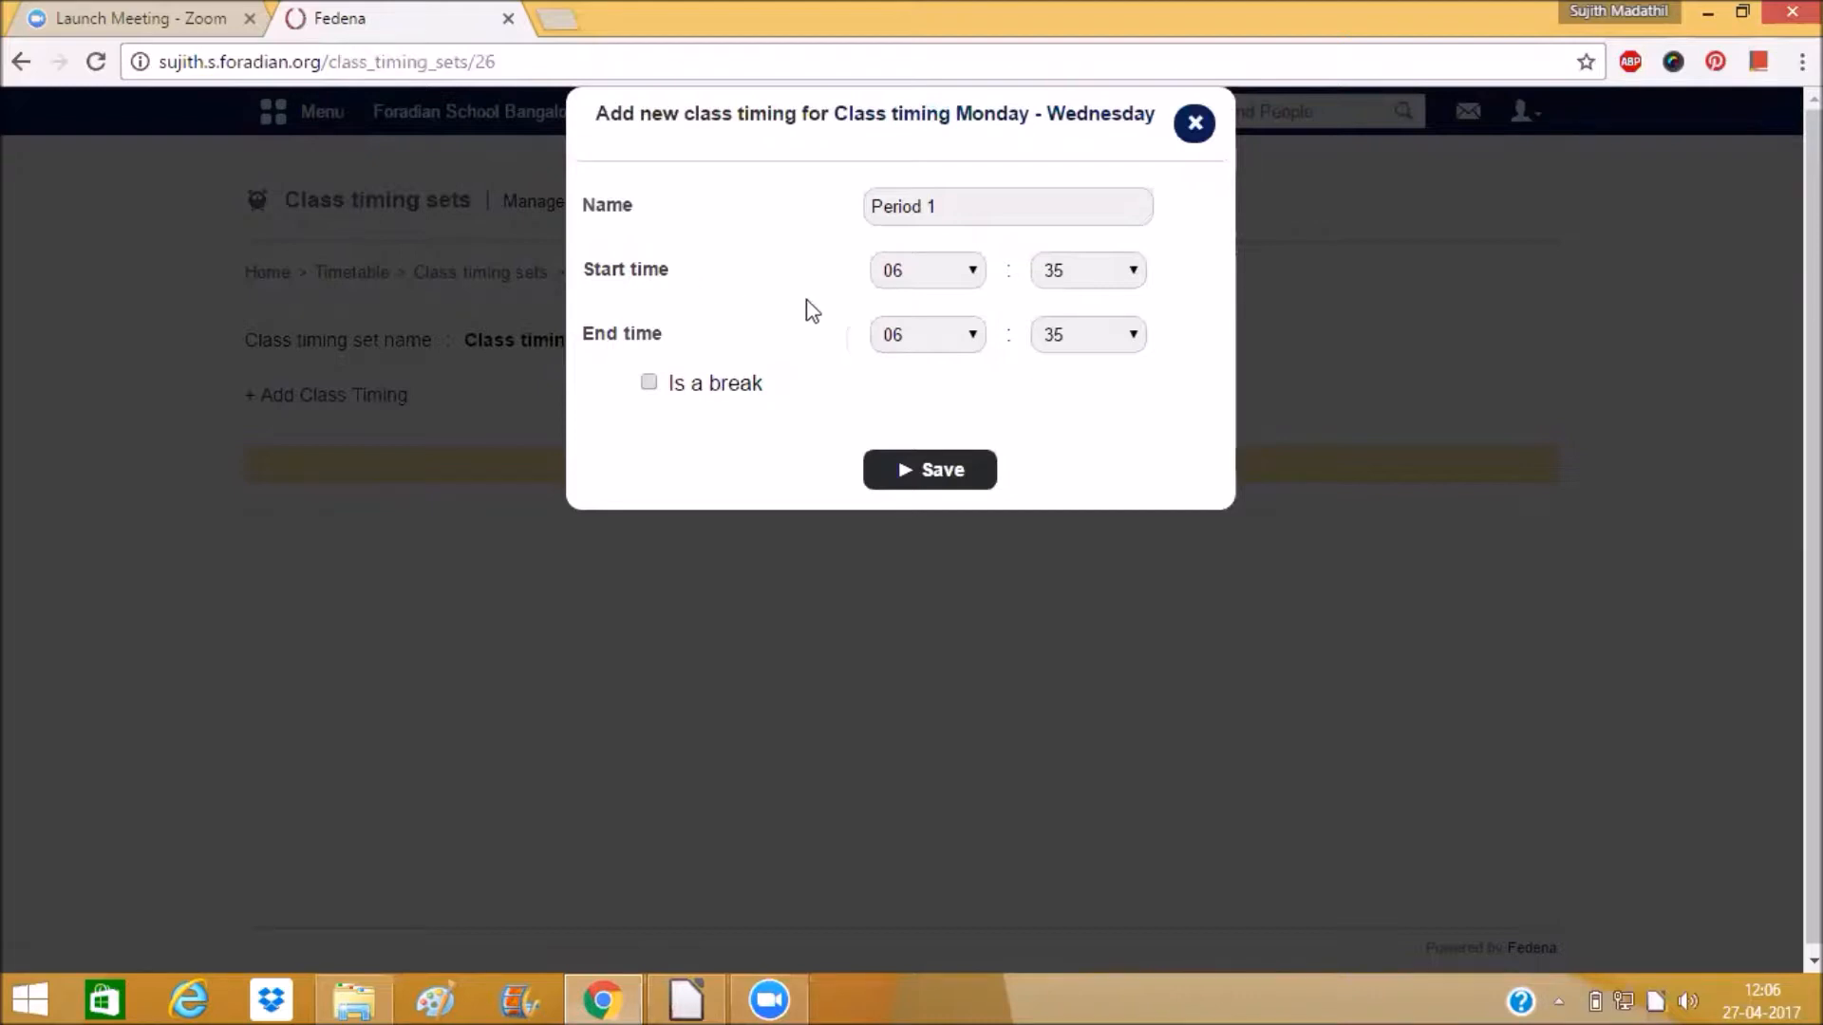
{"action": "left_click", "coordinate": [900, 278]}
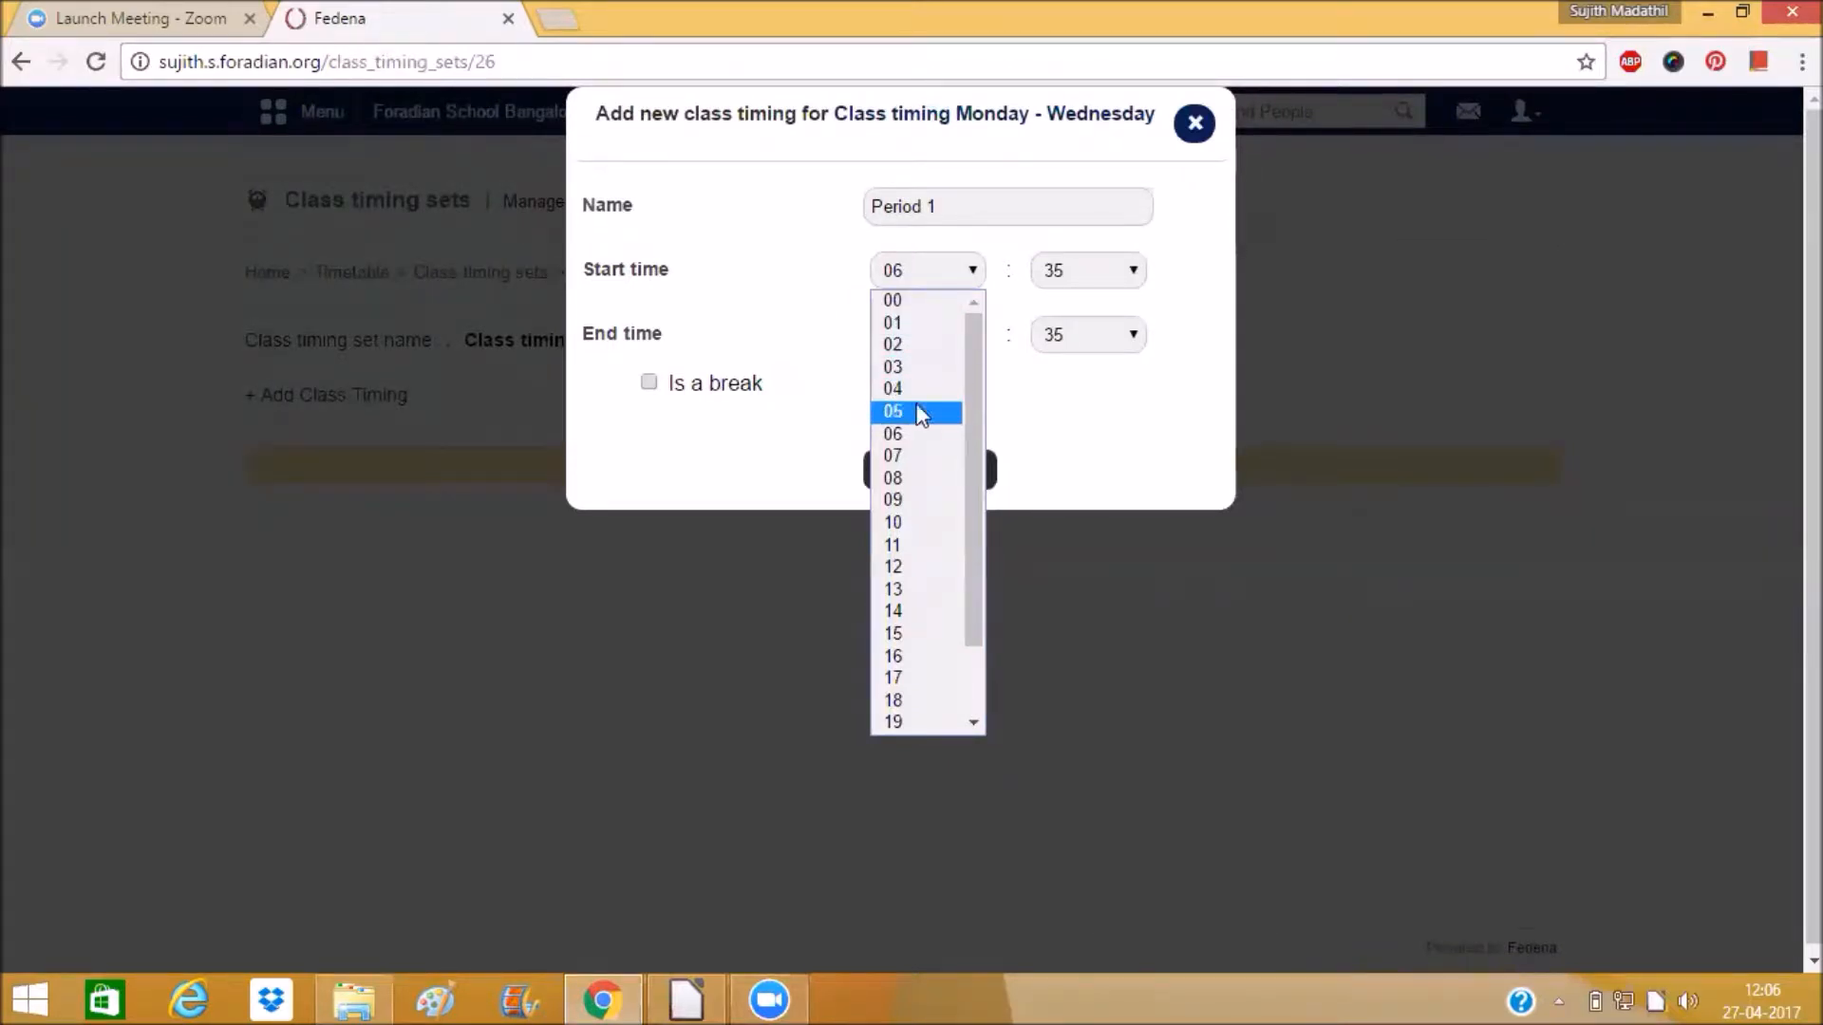
{"action": "left_click", "coordinate": [925, 499]}
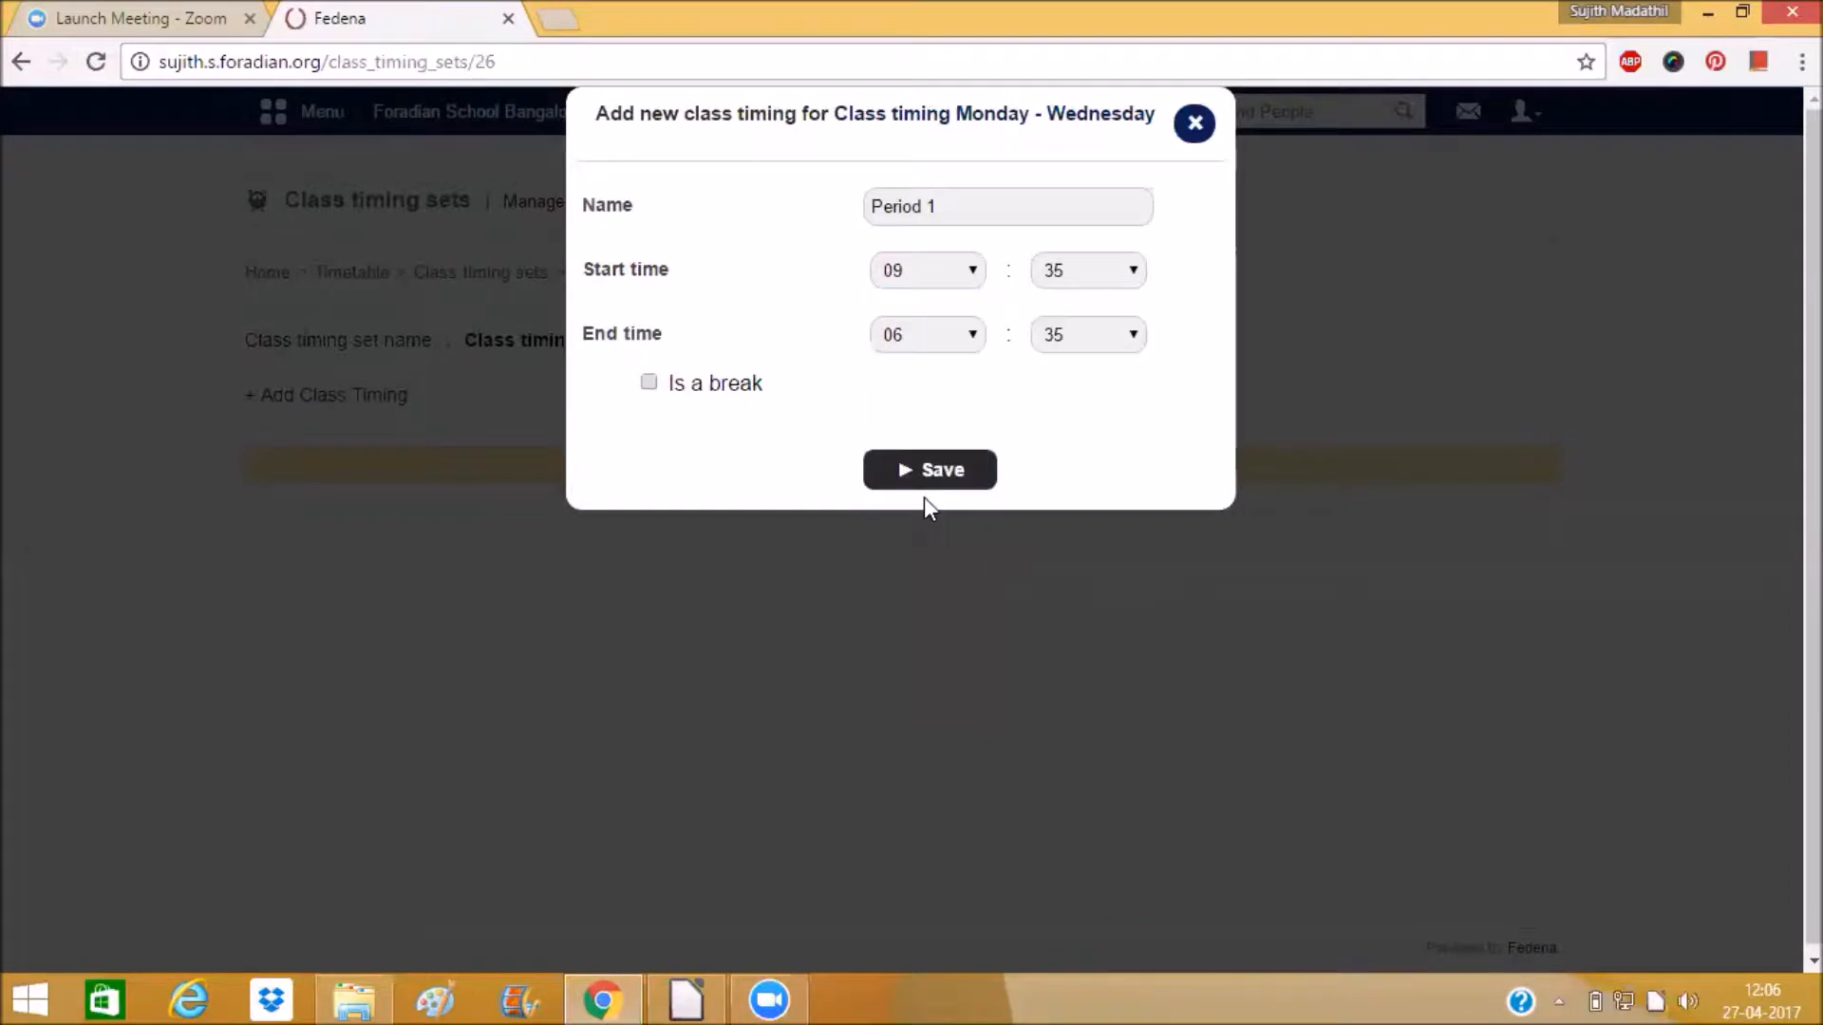
{"action": "left_click", "coordinate": [1109, 285]}
{"action": "scroll", "coordinate": [1094, 381], "scroll_direction": "up", "scroll_amount": 5}
{"action": "left_click", "coordinate": [1074, 305]}
Set Period 1's end time to 10:00.
{"action": "left_click", "coordinate": [960, 338]}
{"action": "left_click", "coordinate": [927, 585]}
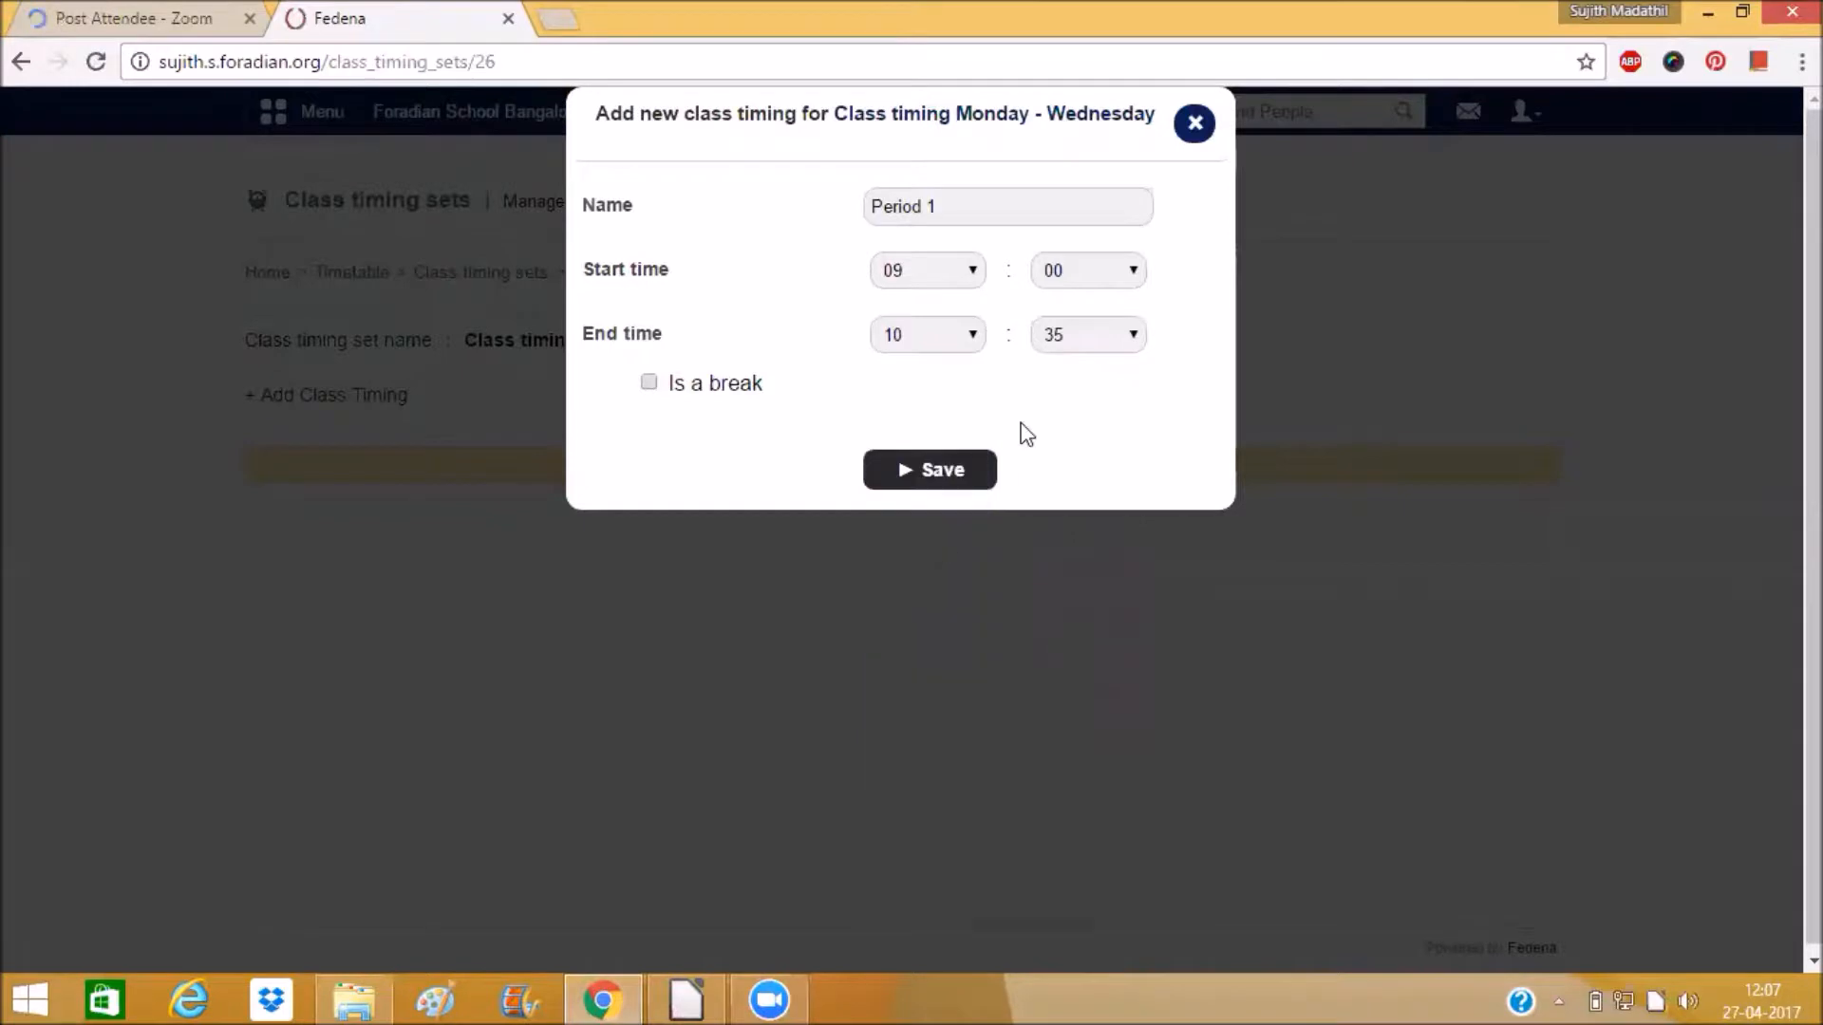
{"action": "left_click", "coordinate": [1066, 338]}
{"action": "scroll", "coordinate": [1067, 403], "scroll_direction": "up", "scroll_amount": 5}
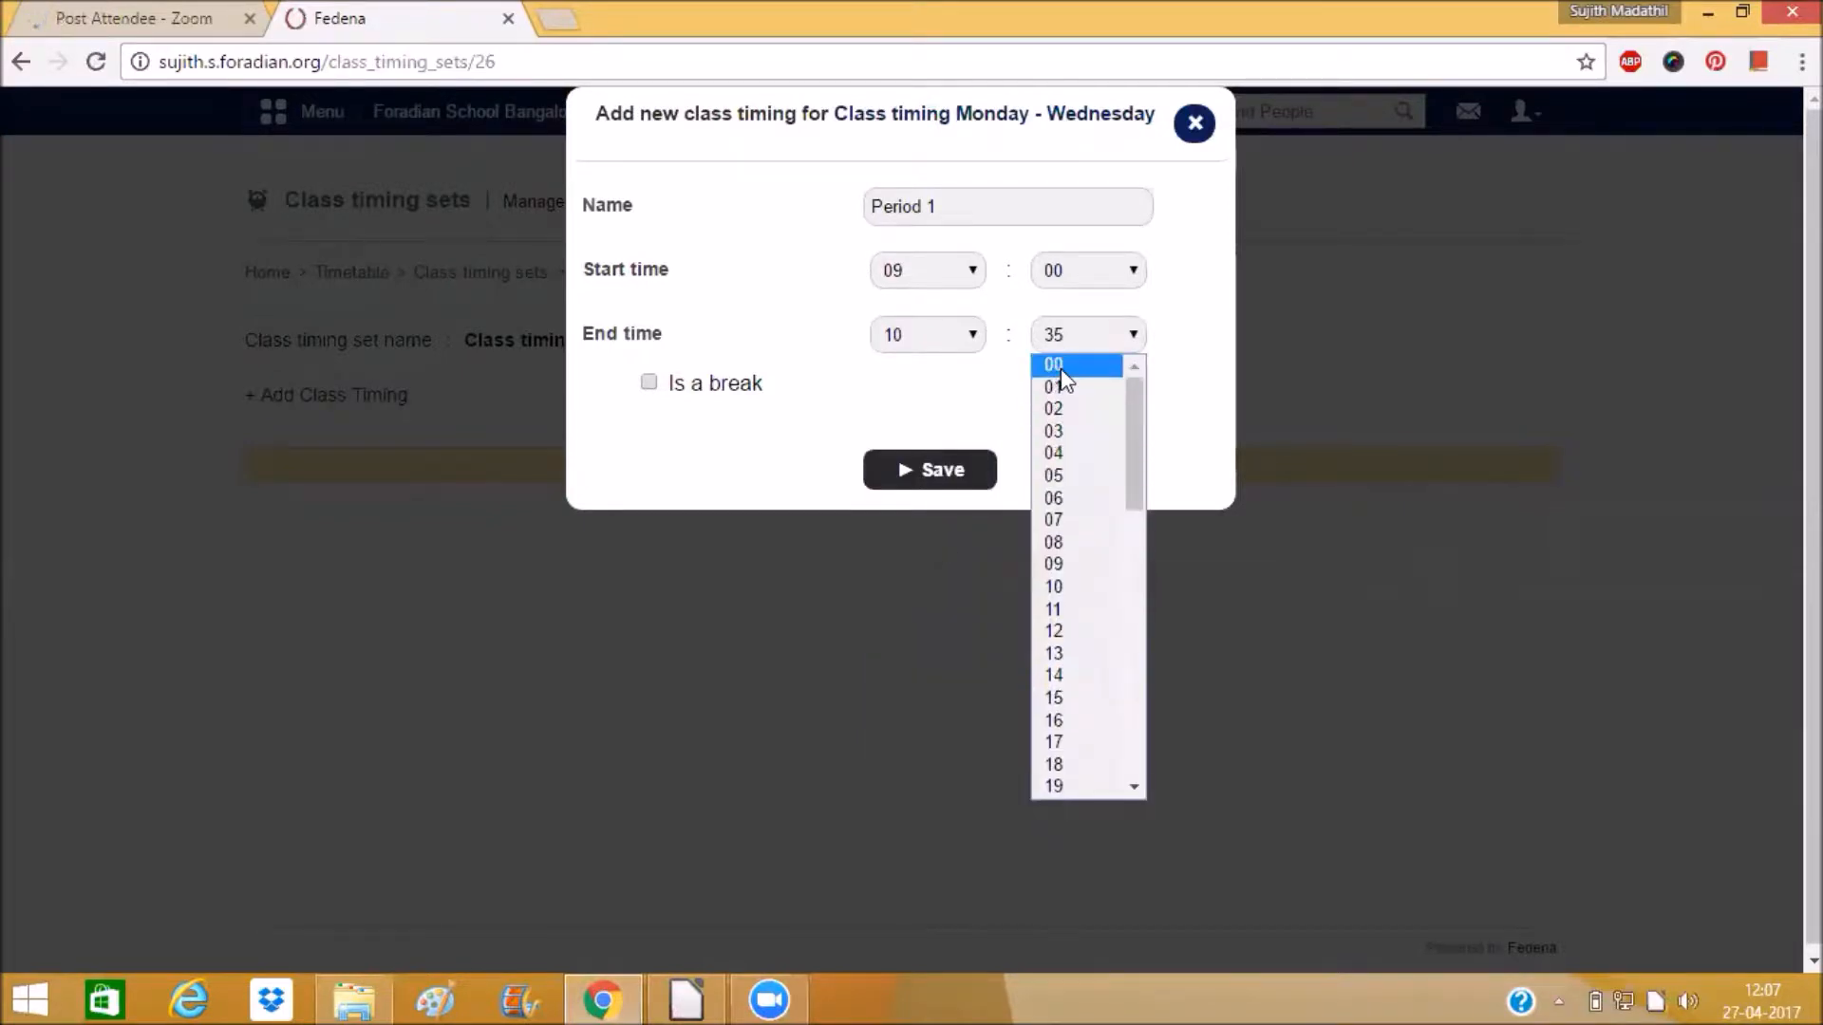
{"action": "left_click", "coordinate": [1061, 367]}
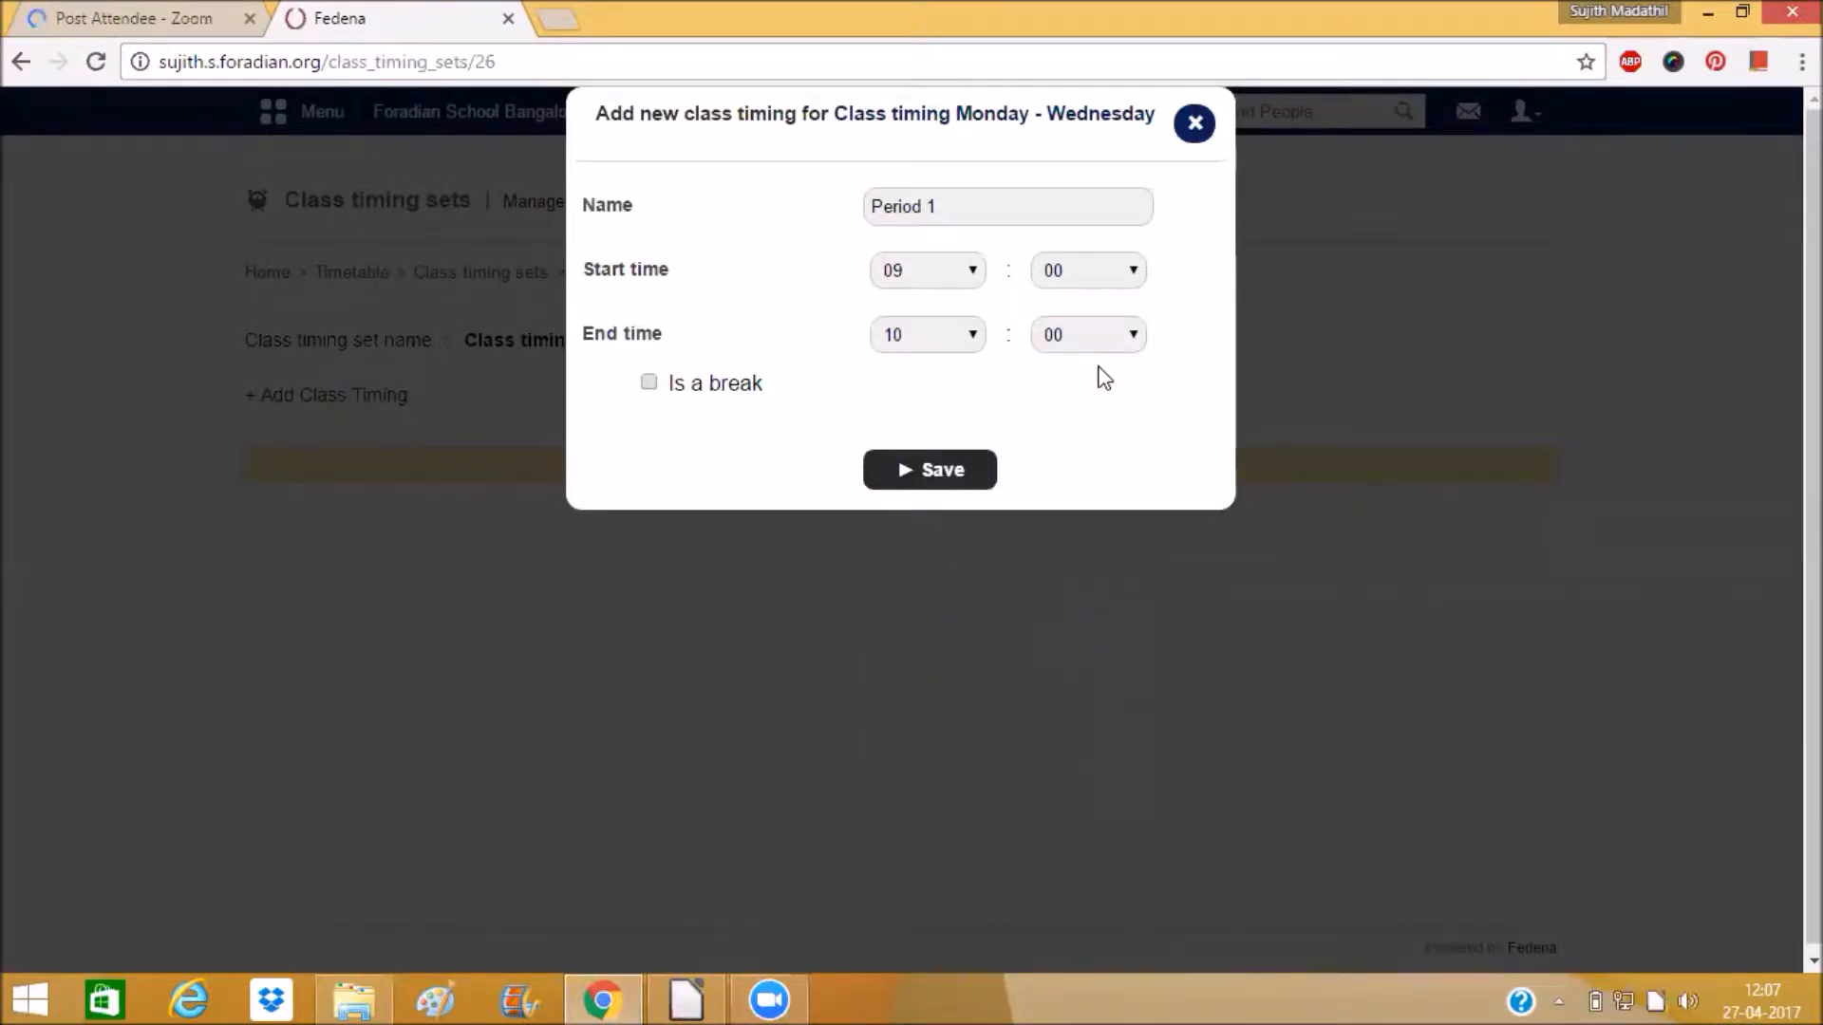
Save Period 1 as a regular class, leaving Is a break unchecked.
{"action": "left_click", "coordinate": [650, 382]}
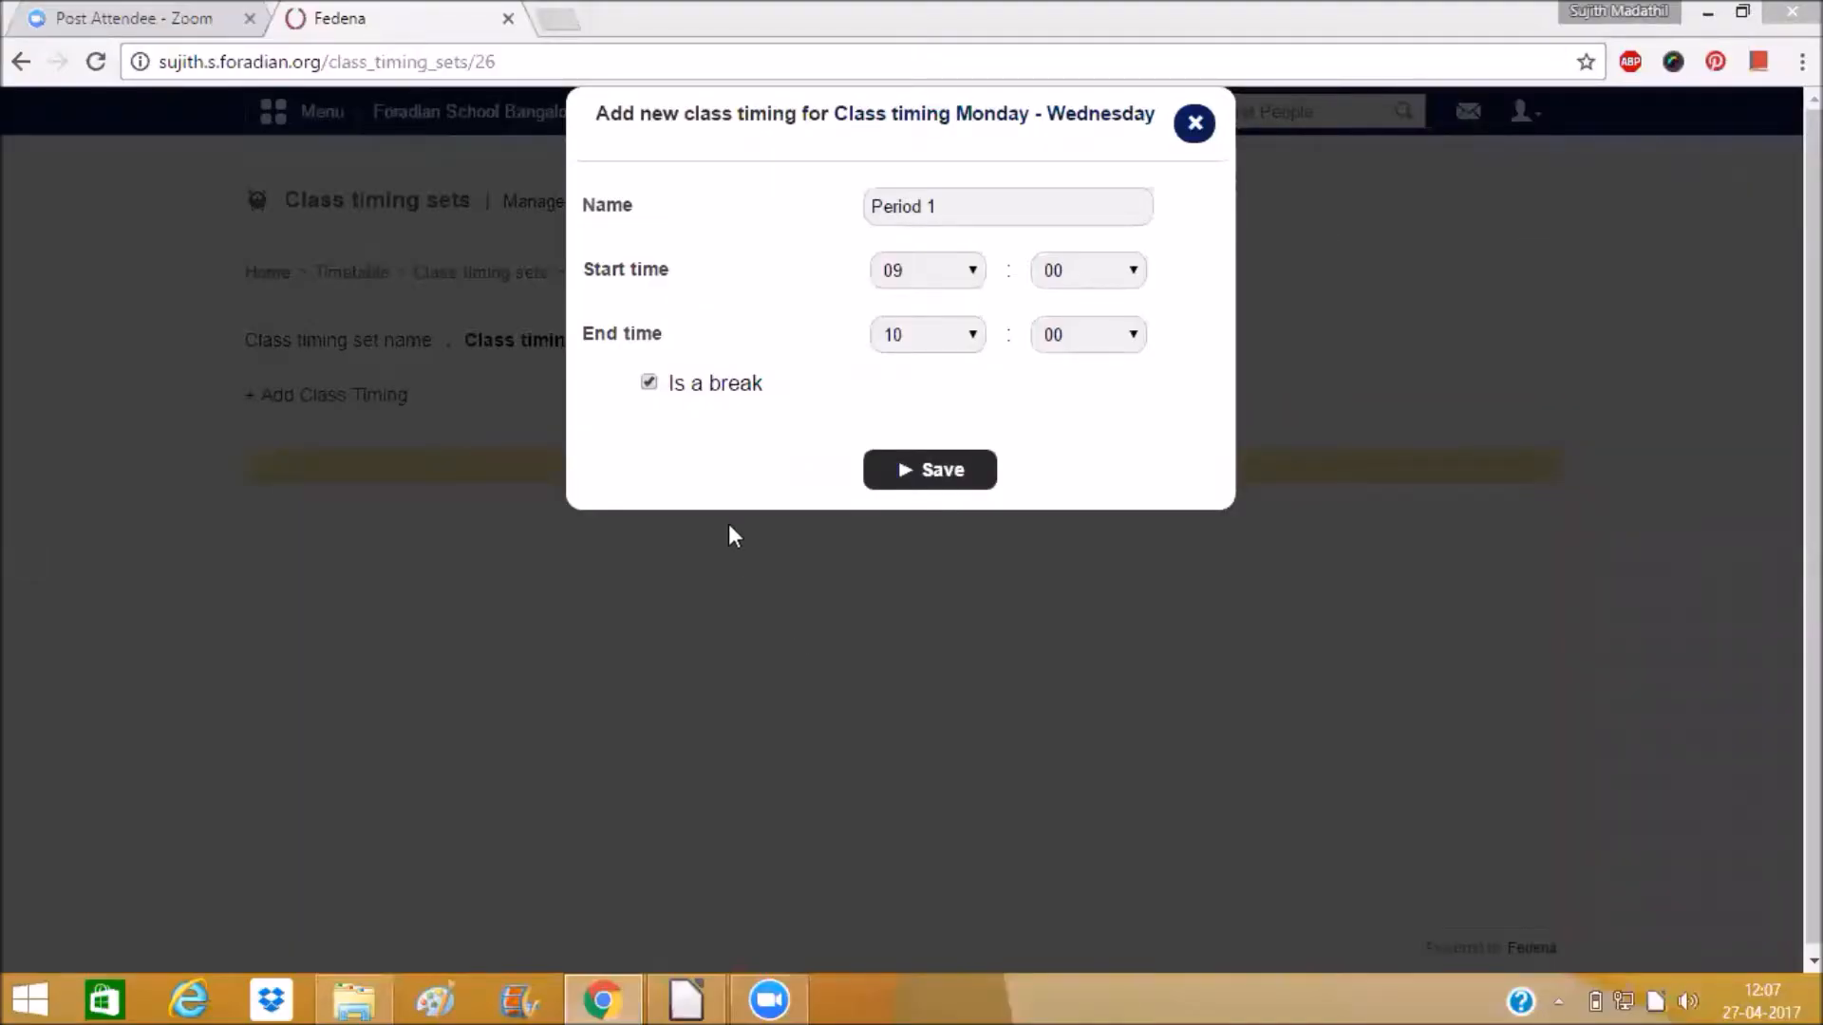
{"action": "left_click", "coordinate": [646, 381]}
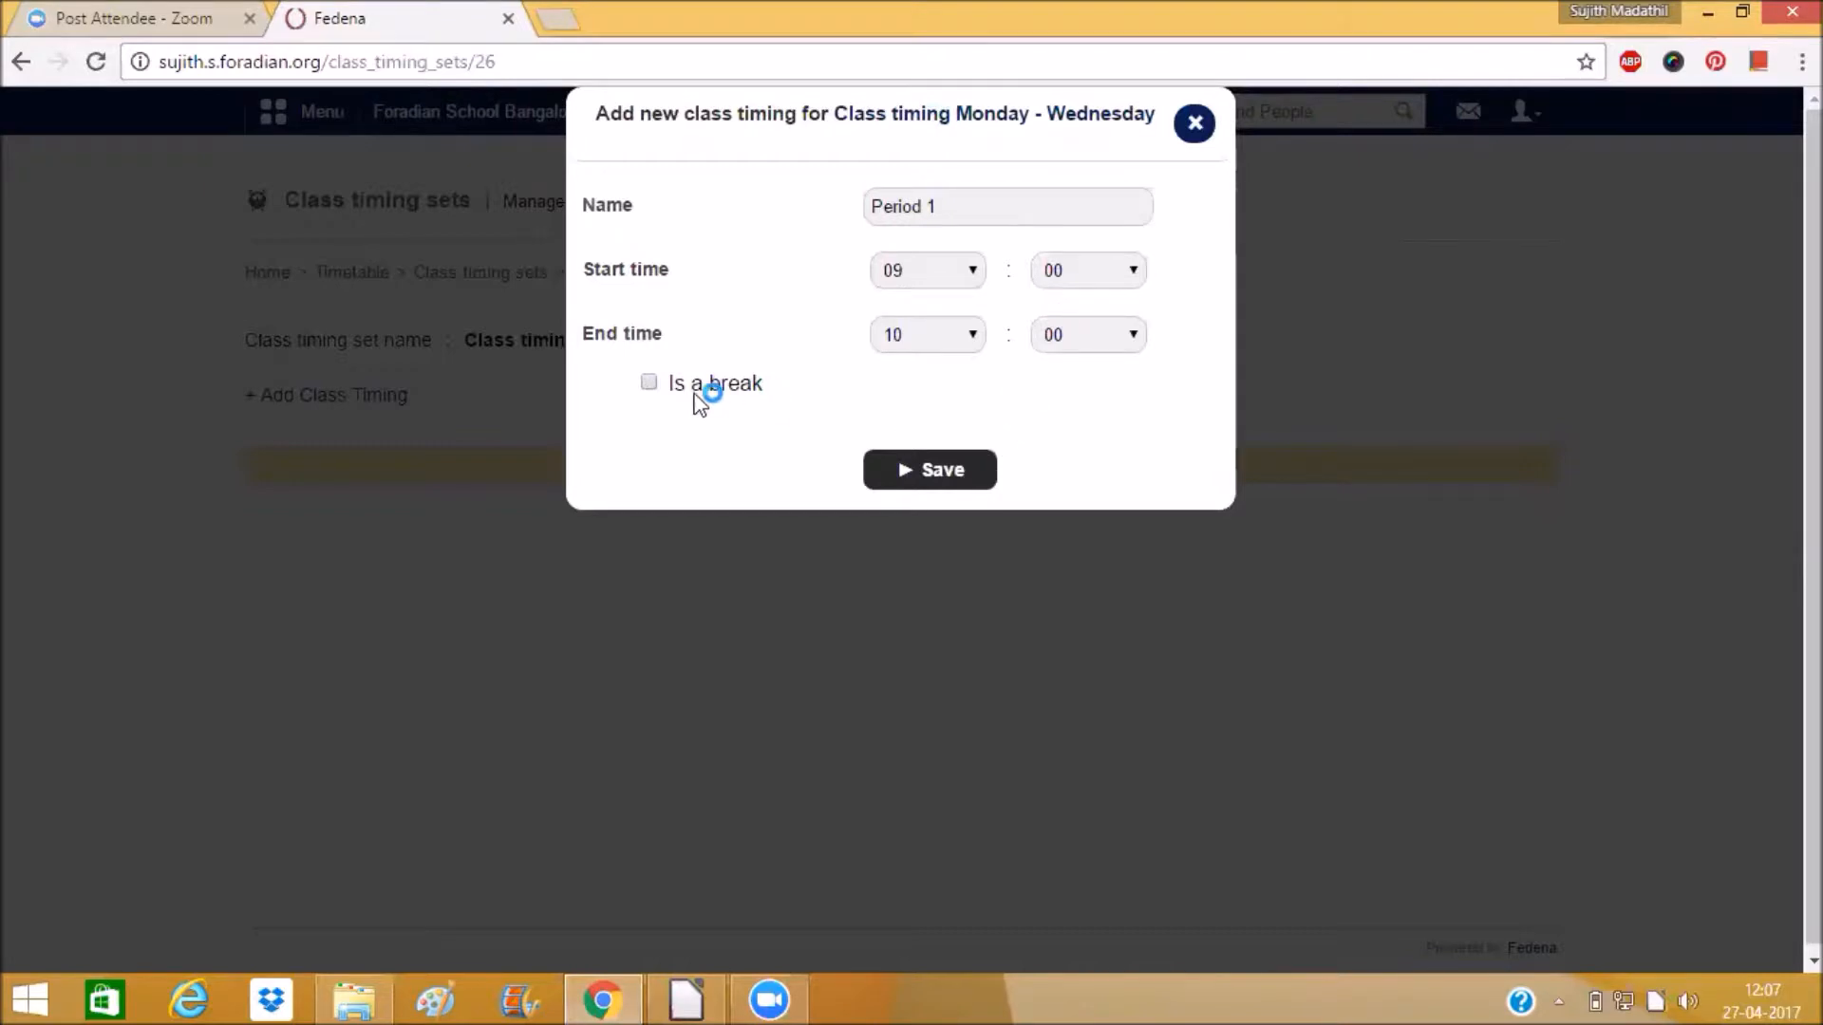
{"action": "left_click", "coordinate": [903, 480]}
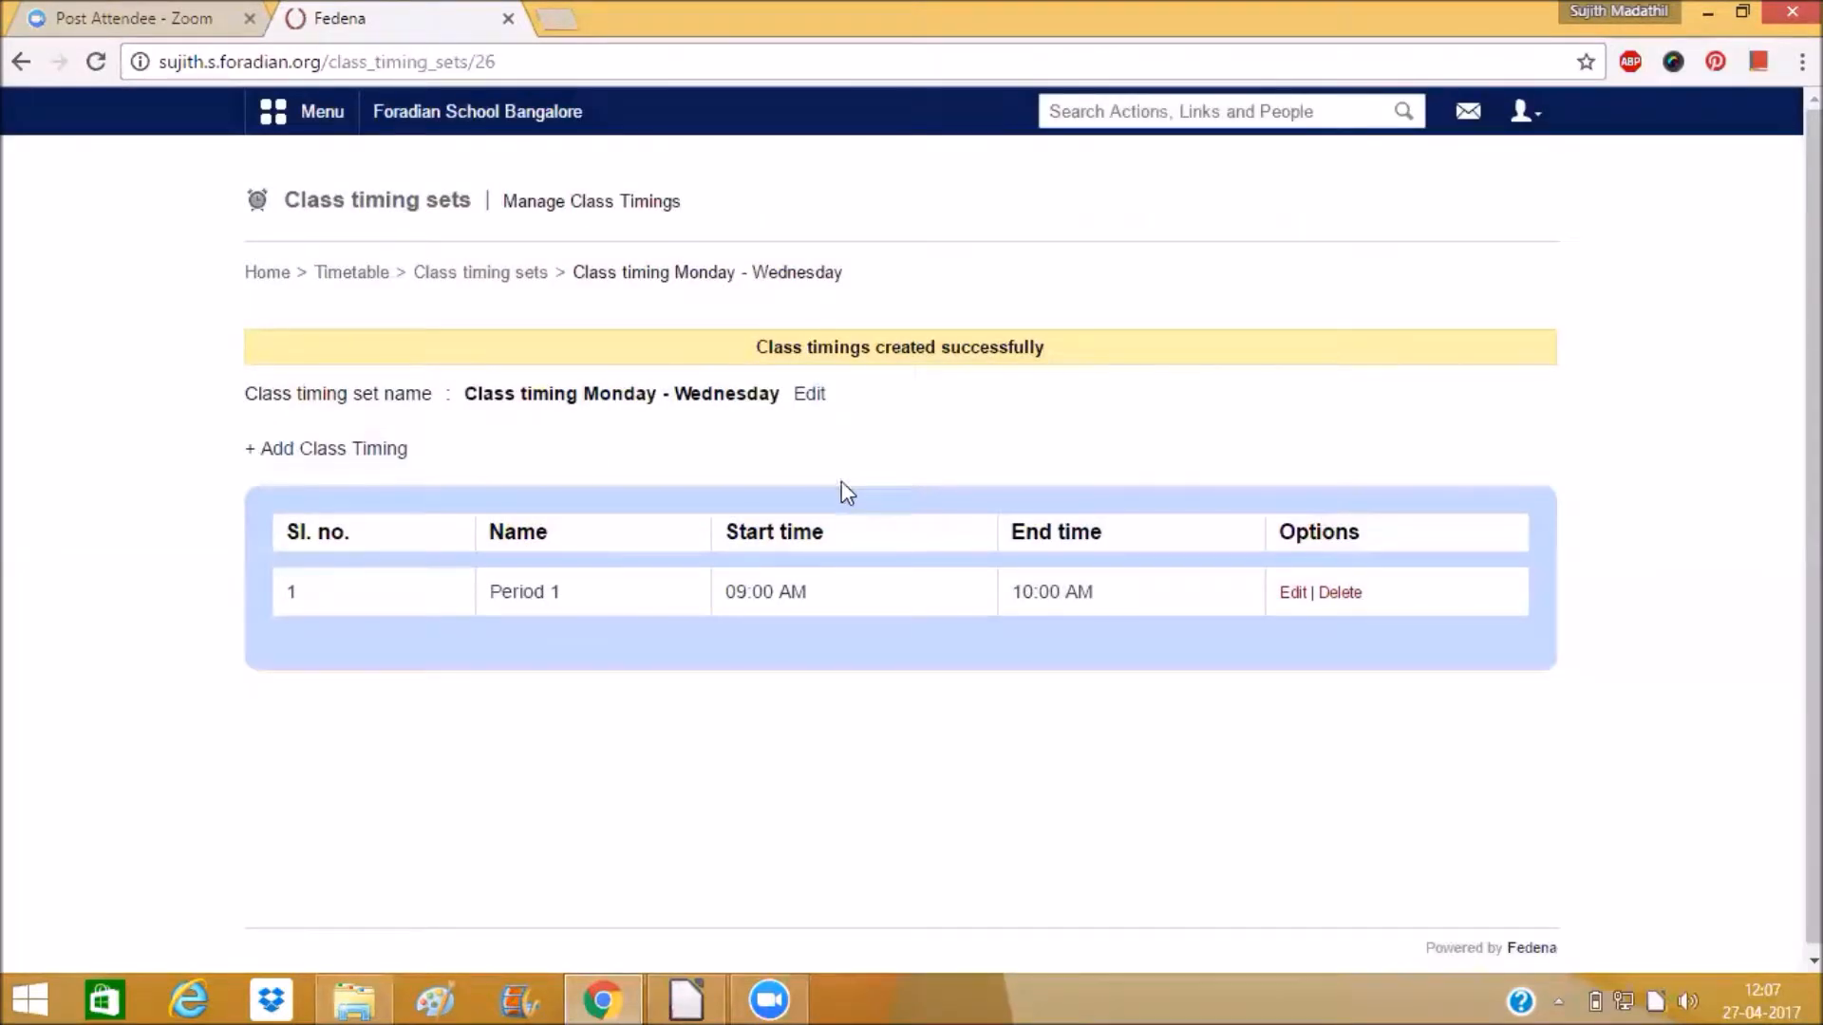
Add another class timing named Period 2 with a start time of 10:00.
{"action": "left_click", "coordinate": [289, 450]}
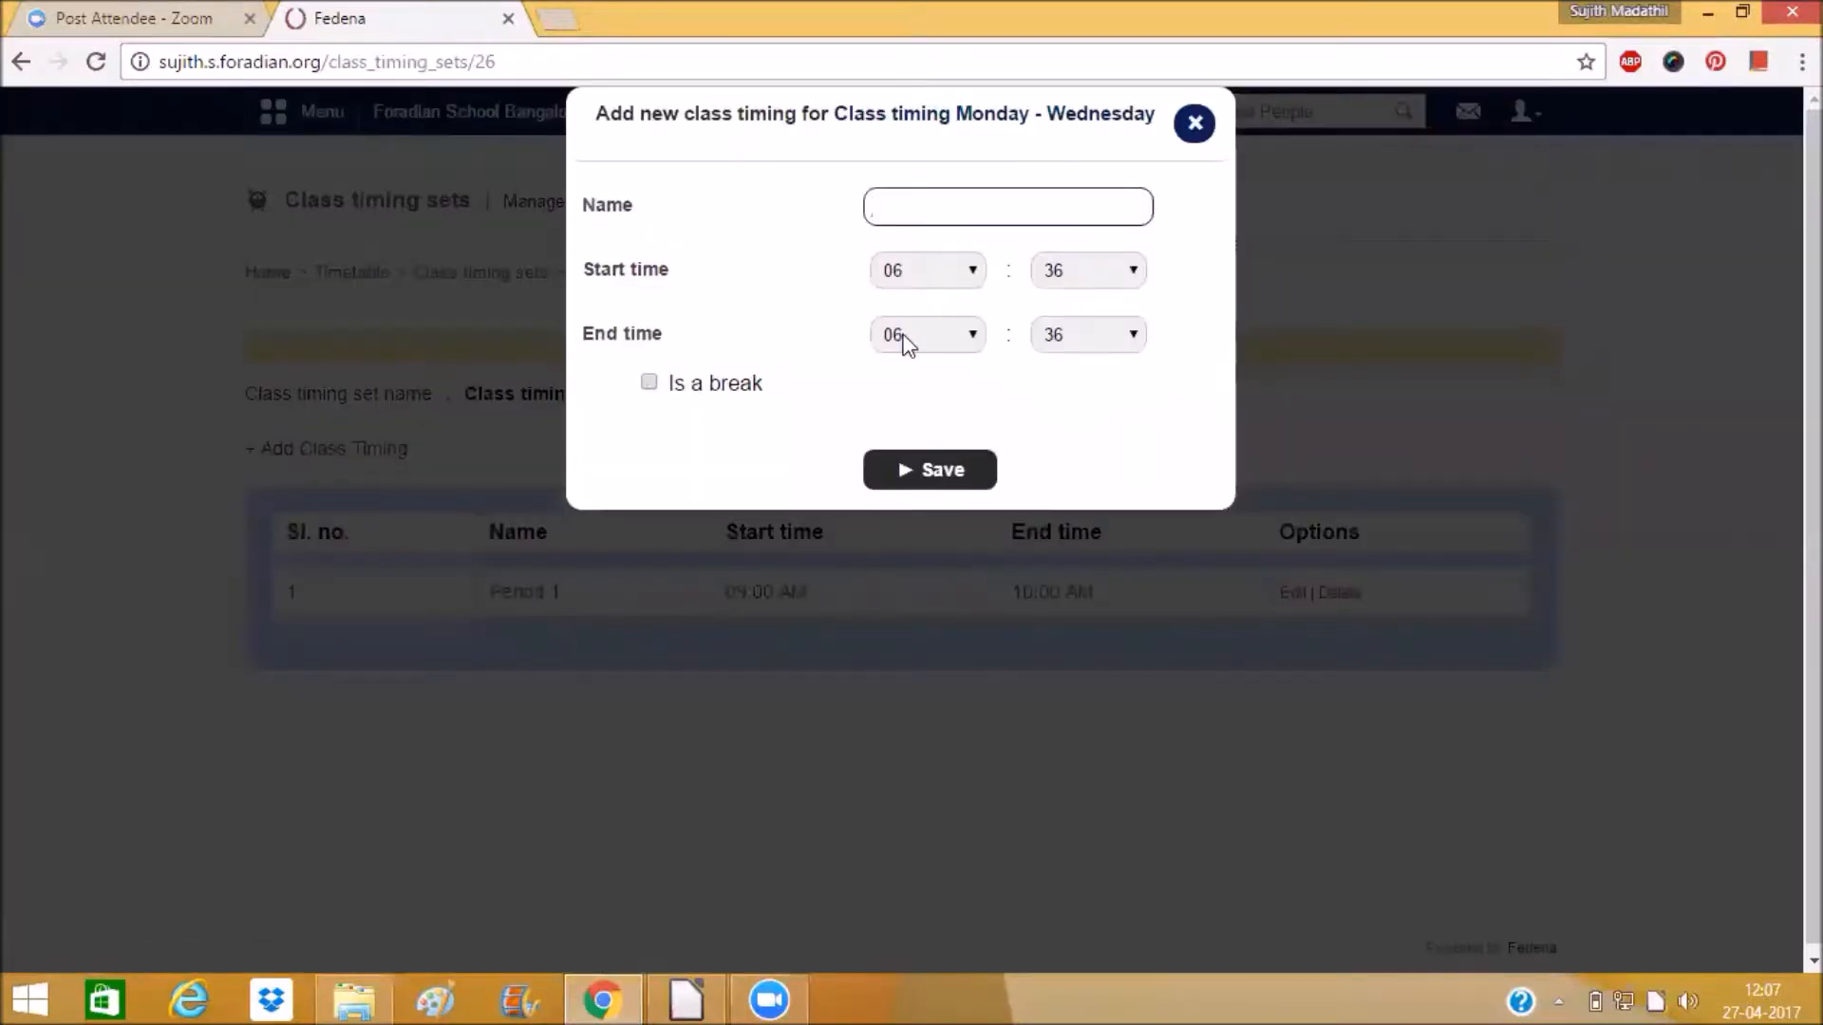
{"action": "type", "text": "Period 2"}
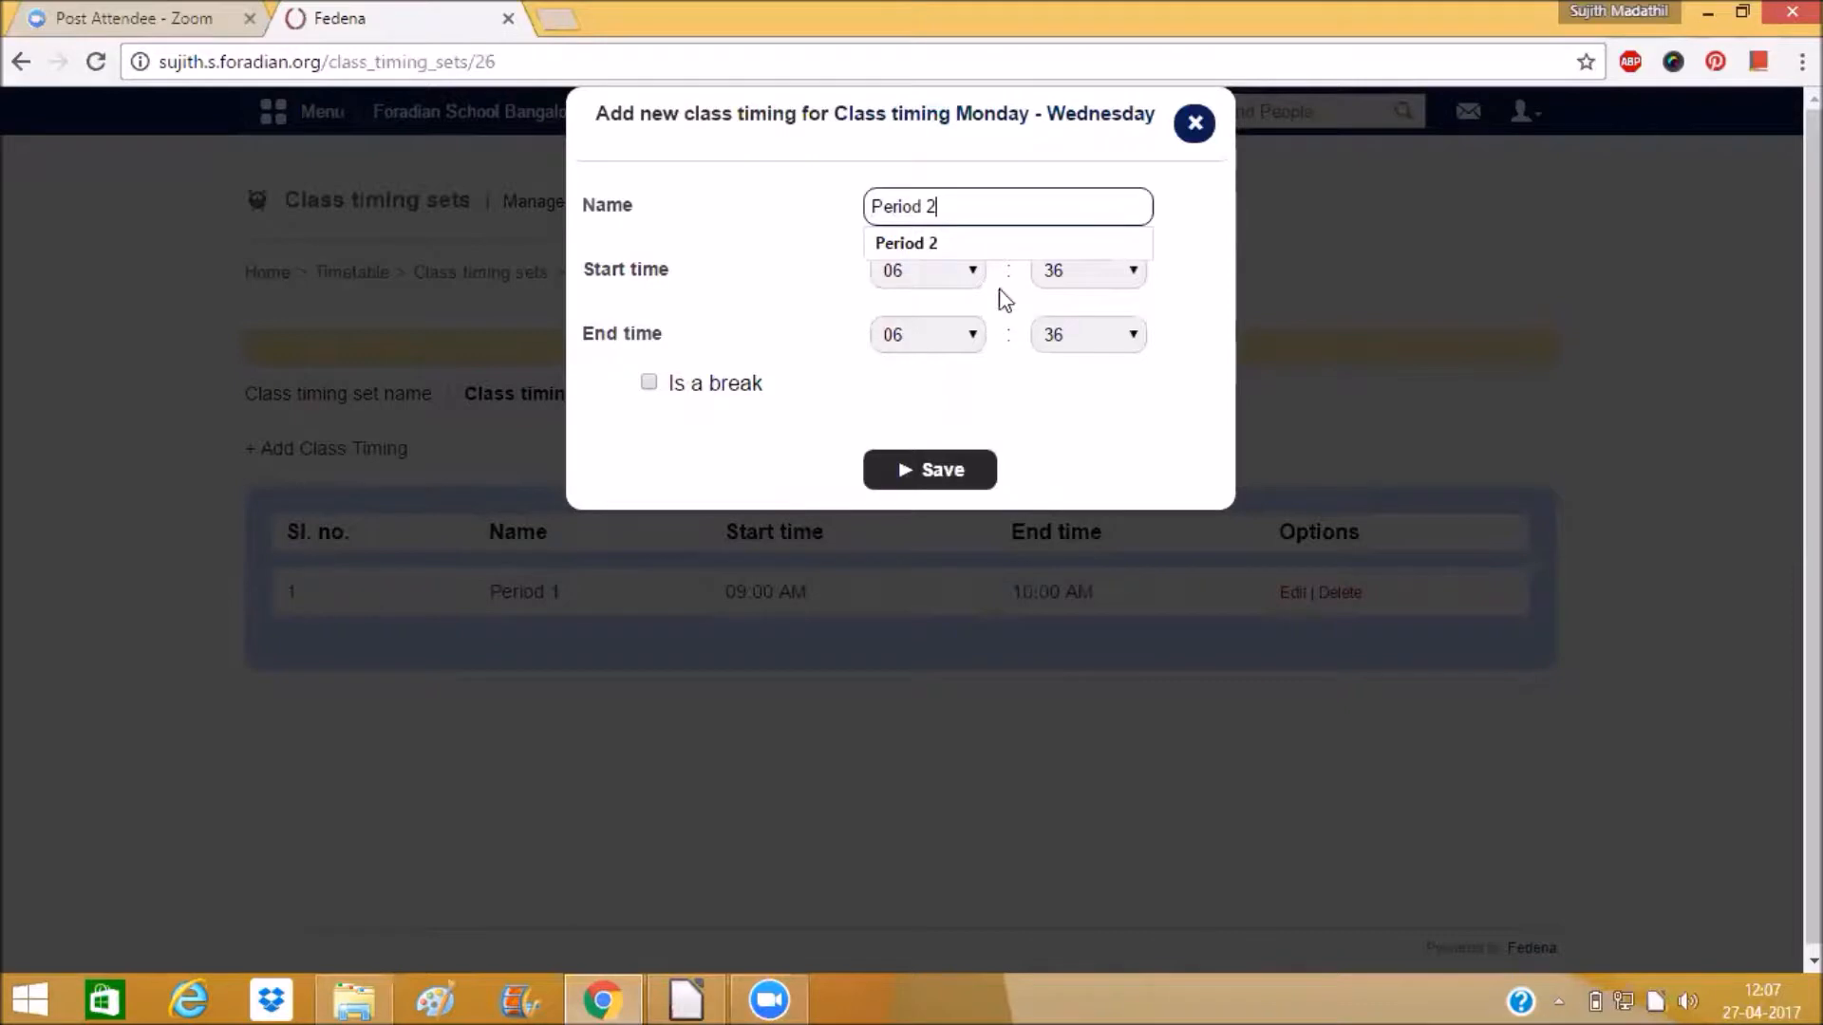
{"action": "left_click", "coordinate": [970, 282]}
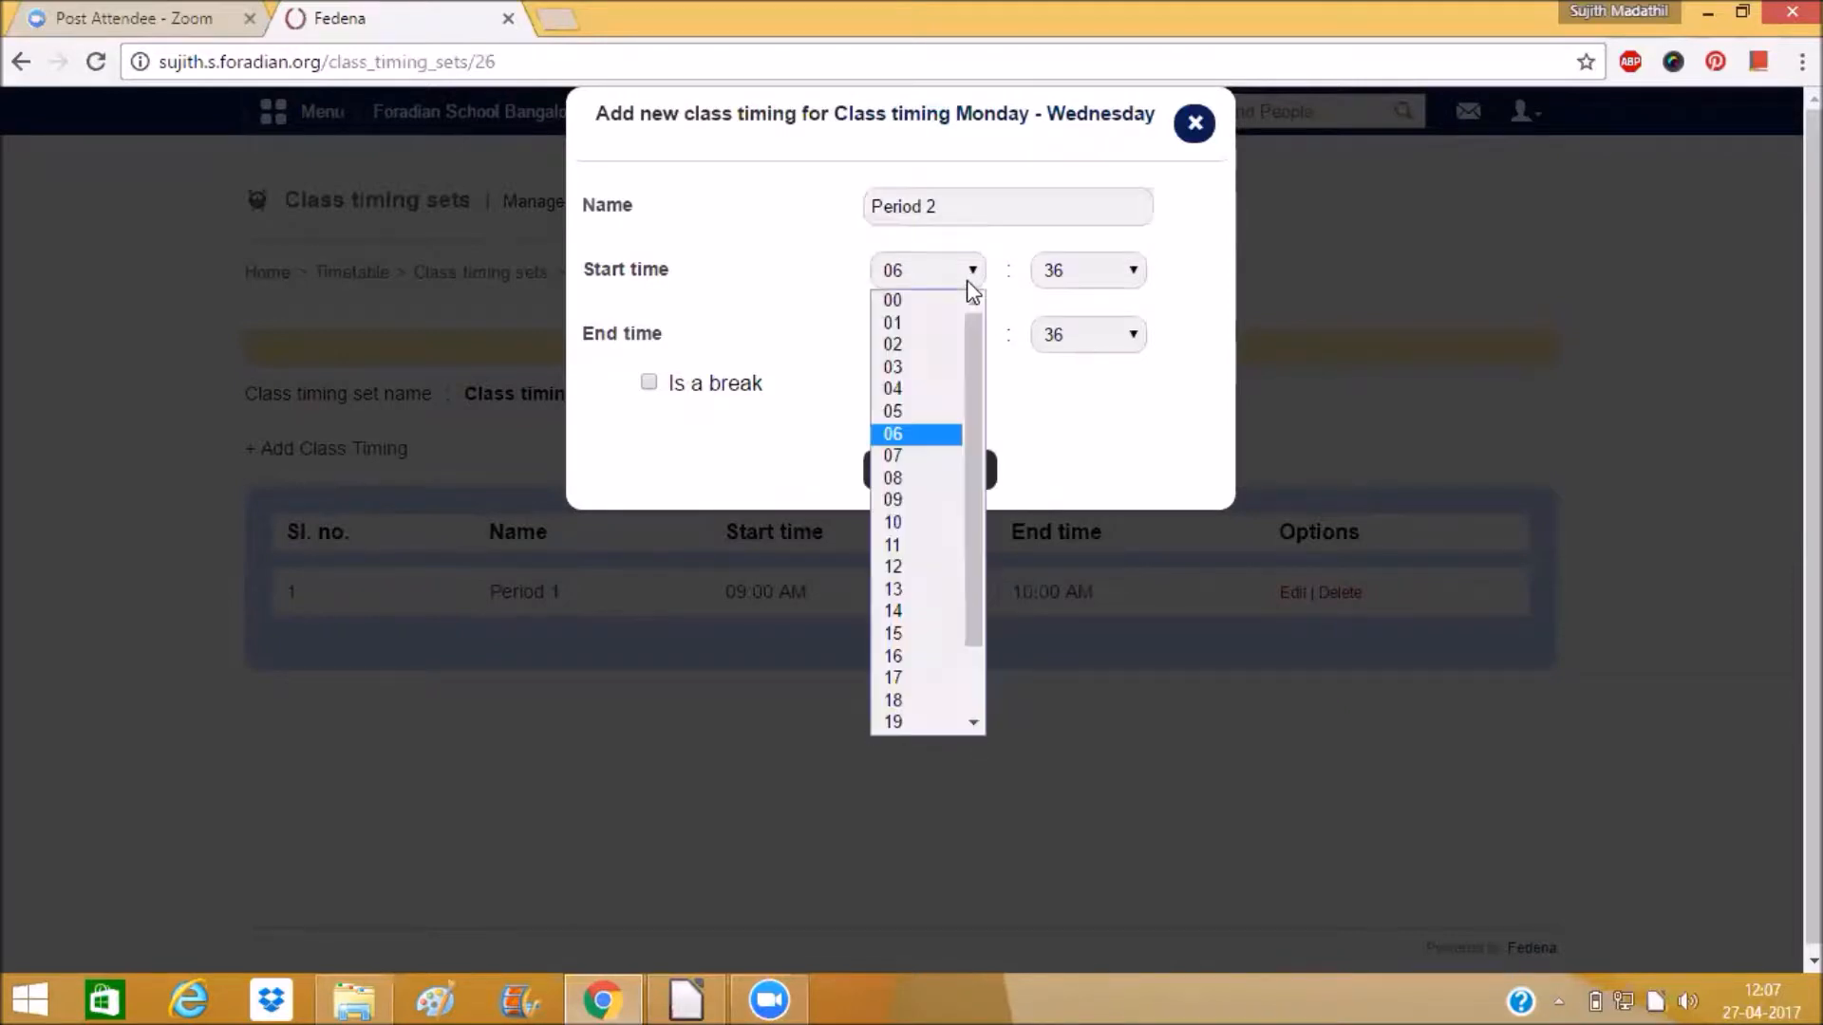
{"action": "left_click", "coordinate": [926, 522]}
{"action": "left_click", "coordinate": [1097, 282]}
{"action": "scroll", "coordinate": [1082, 371], "scroll_direction": "up", "scroll_amount": 6}
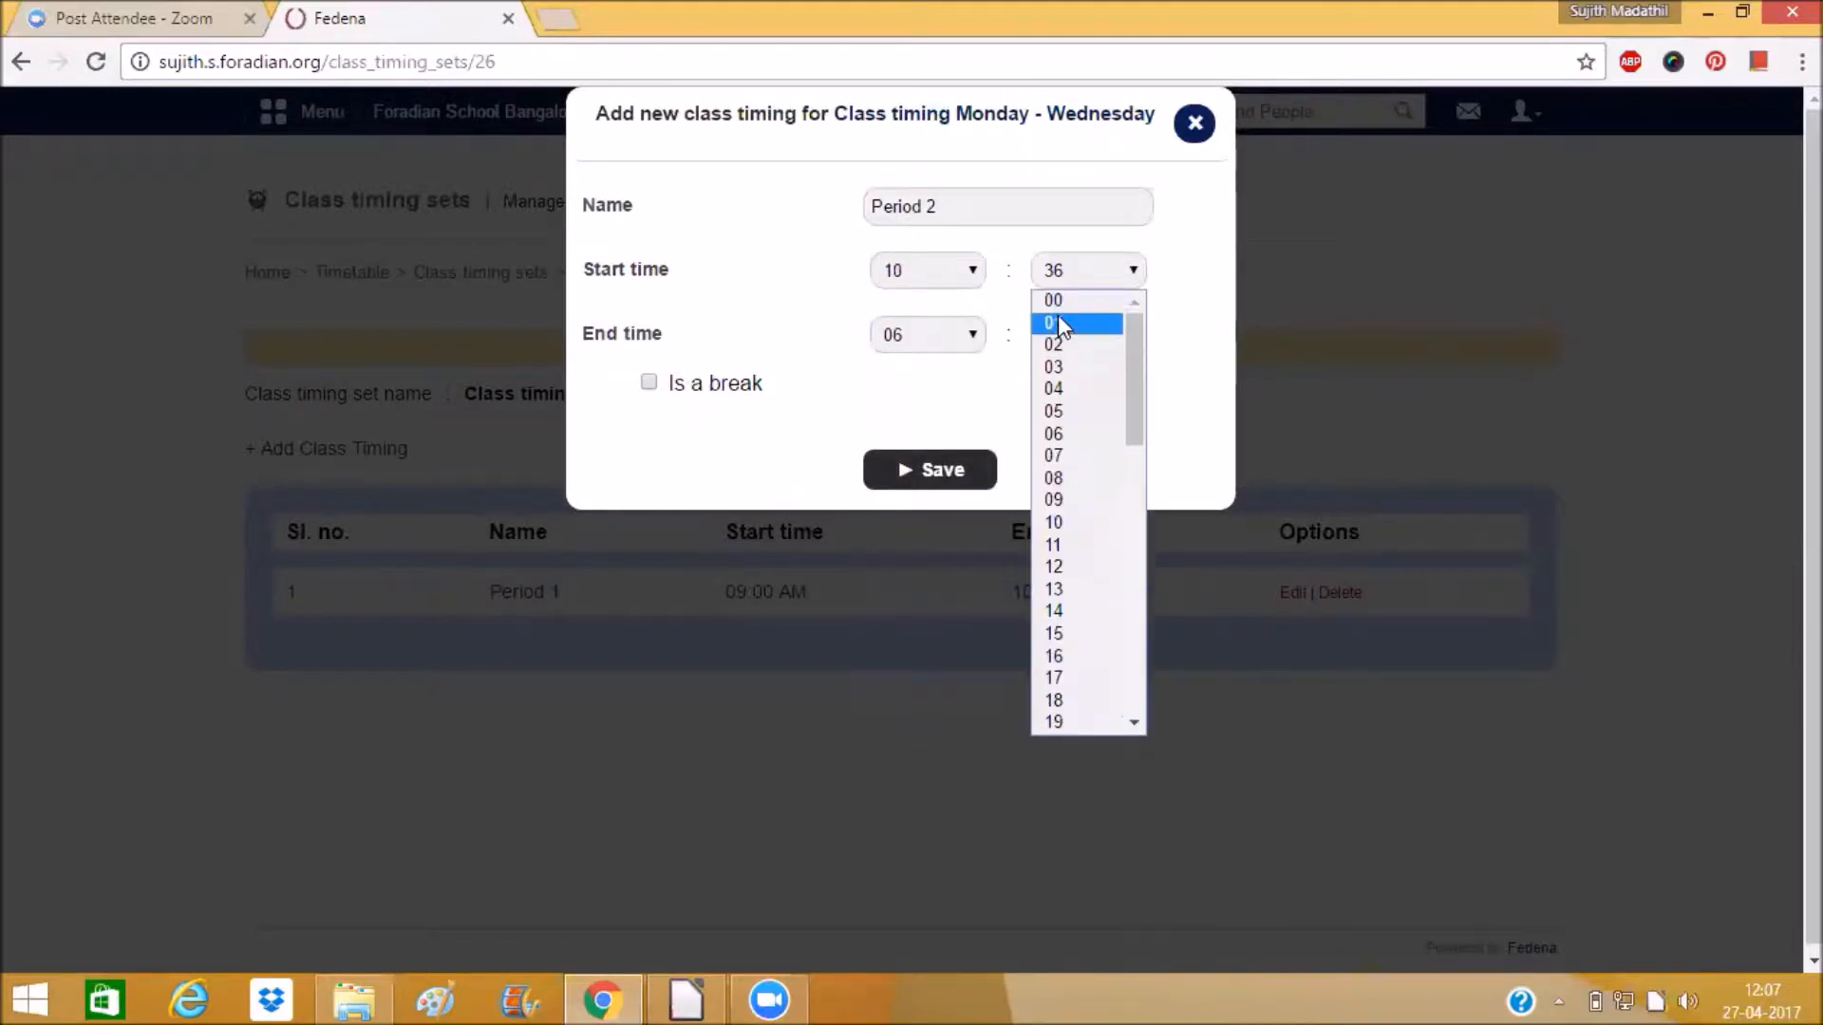
{"action": "left_click", "coordinate": [1059, 300]}
Set Period 2's end time to 11:00 and save it.
{"action": "left_click", "coordinate": [897, 340]}
{"action": "left_click", "coordinate": [902, 609]}
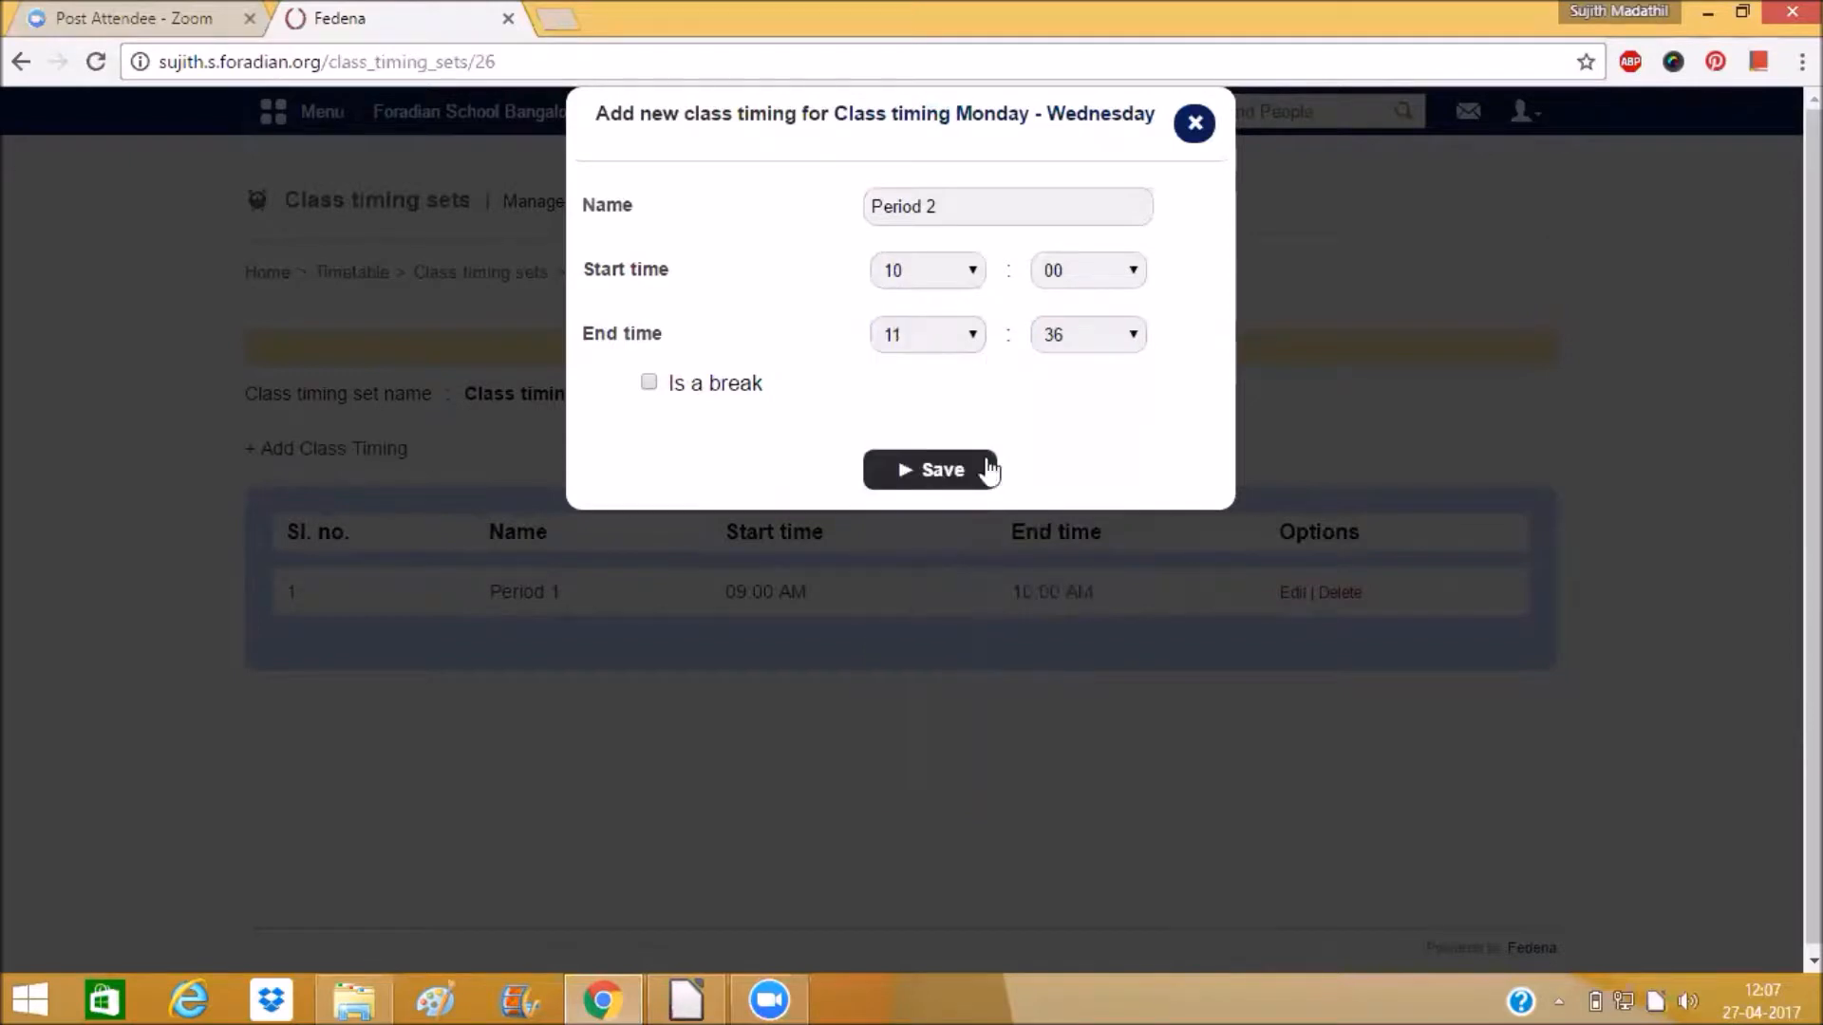
{"action": "left_click", "coordinate": [1058, 347]}
{"action": "scroll", "coordinate": [1057, 387], "scroll_direction": "up", "scroll_amount": 2}
{"action": "left_click", "coordinate": [1054, 366]}
{"action": "left_click", "coordinate": [956, 468]}
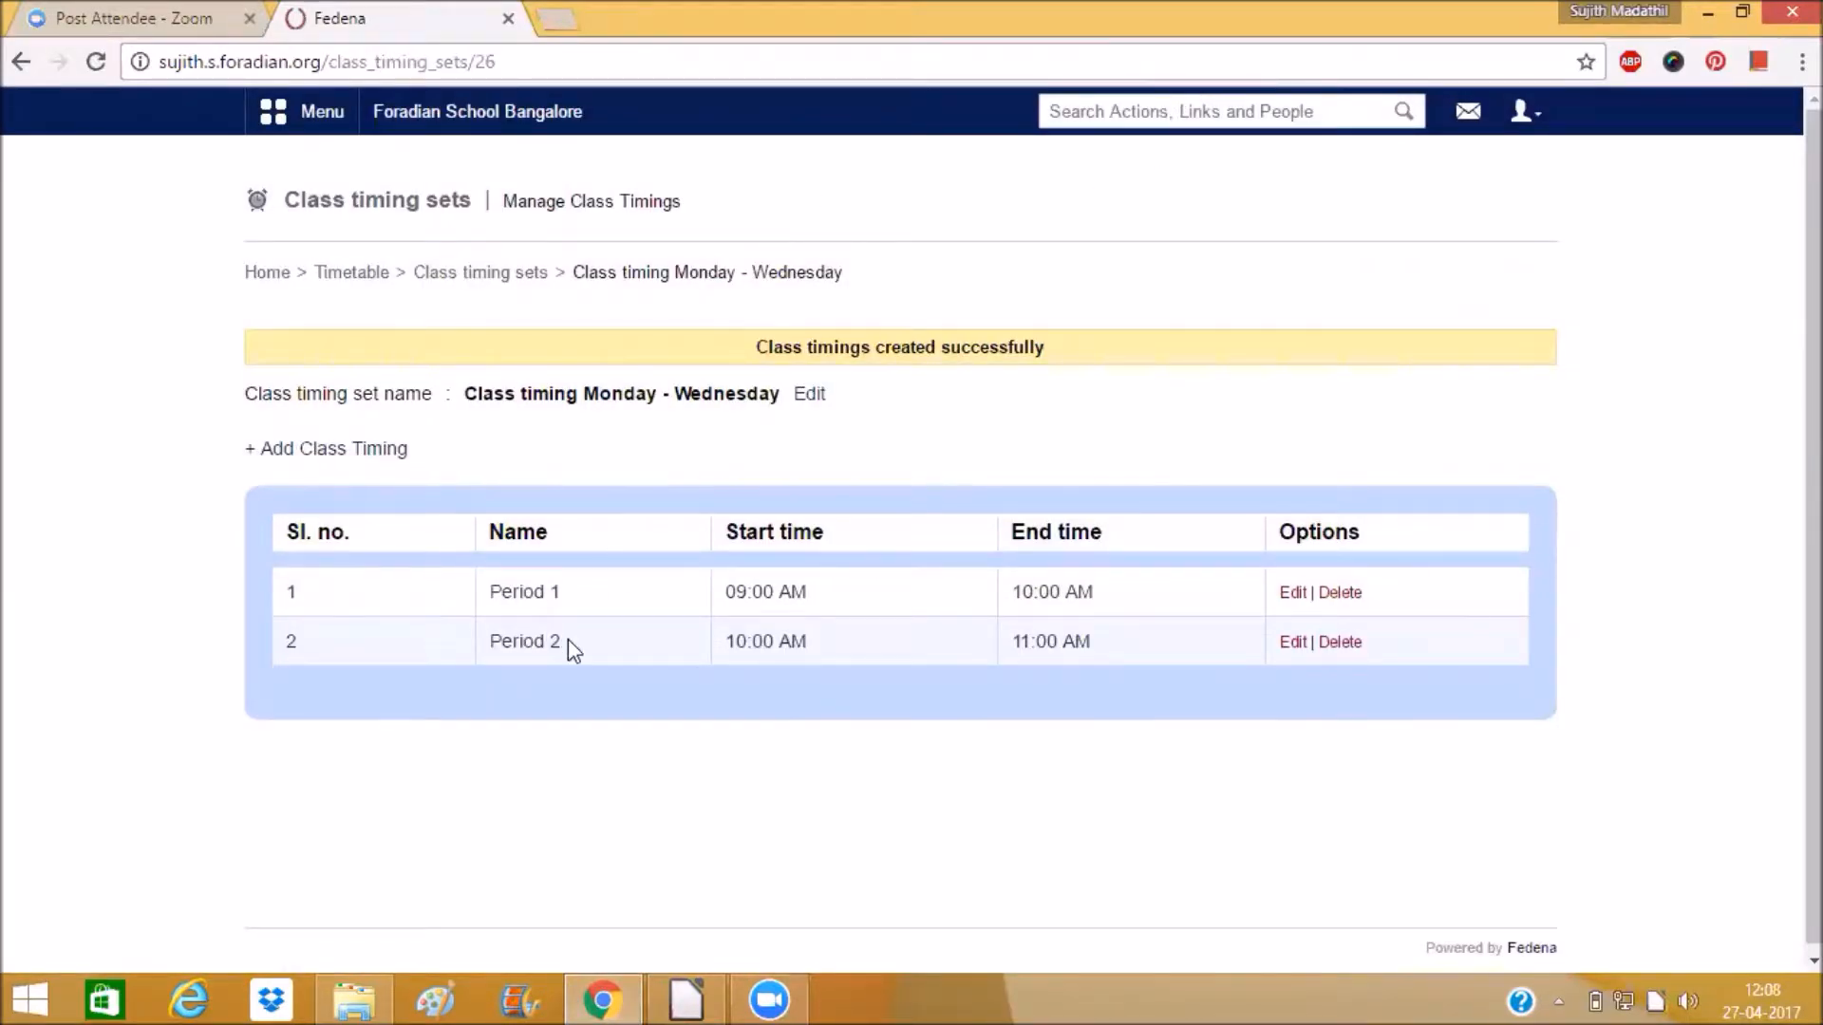
Add a class timing named Break 1 with a start time of 11:00.
{"action": "left_click", "coordinate": [387, 452]}
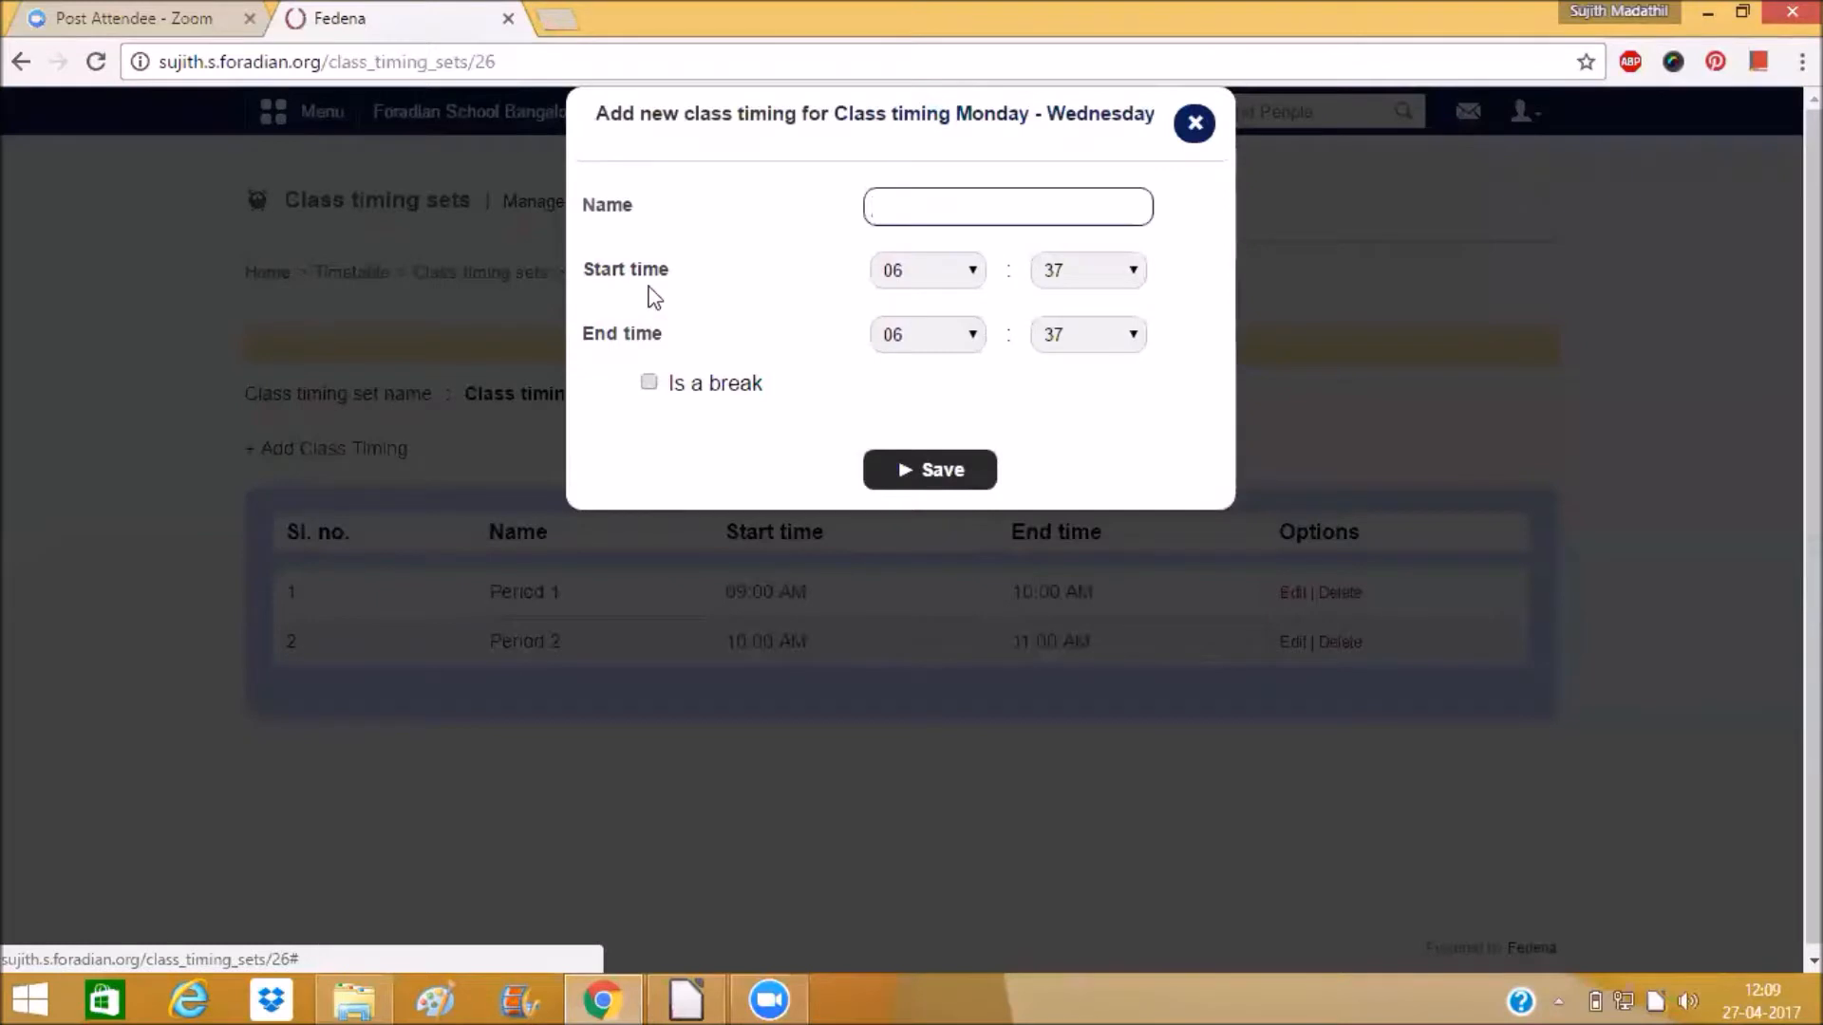
{"action": "type", "text": "Break 1"}
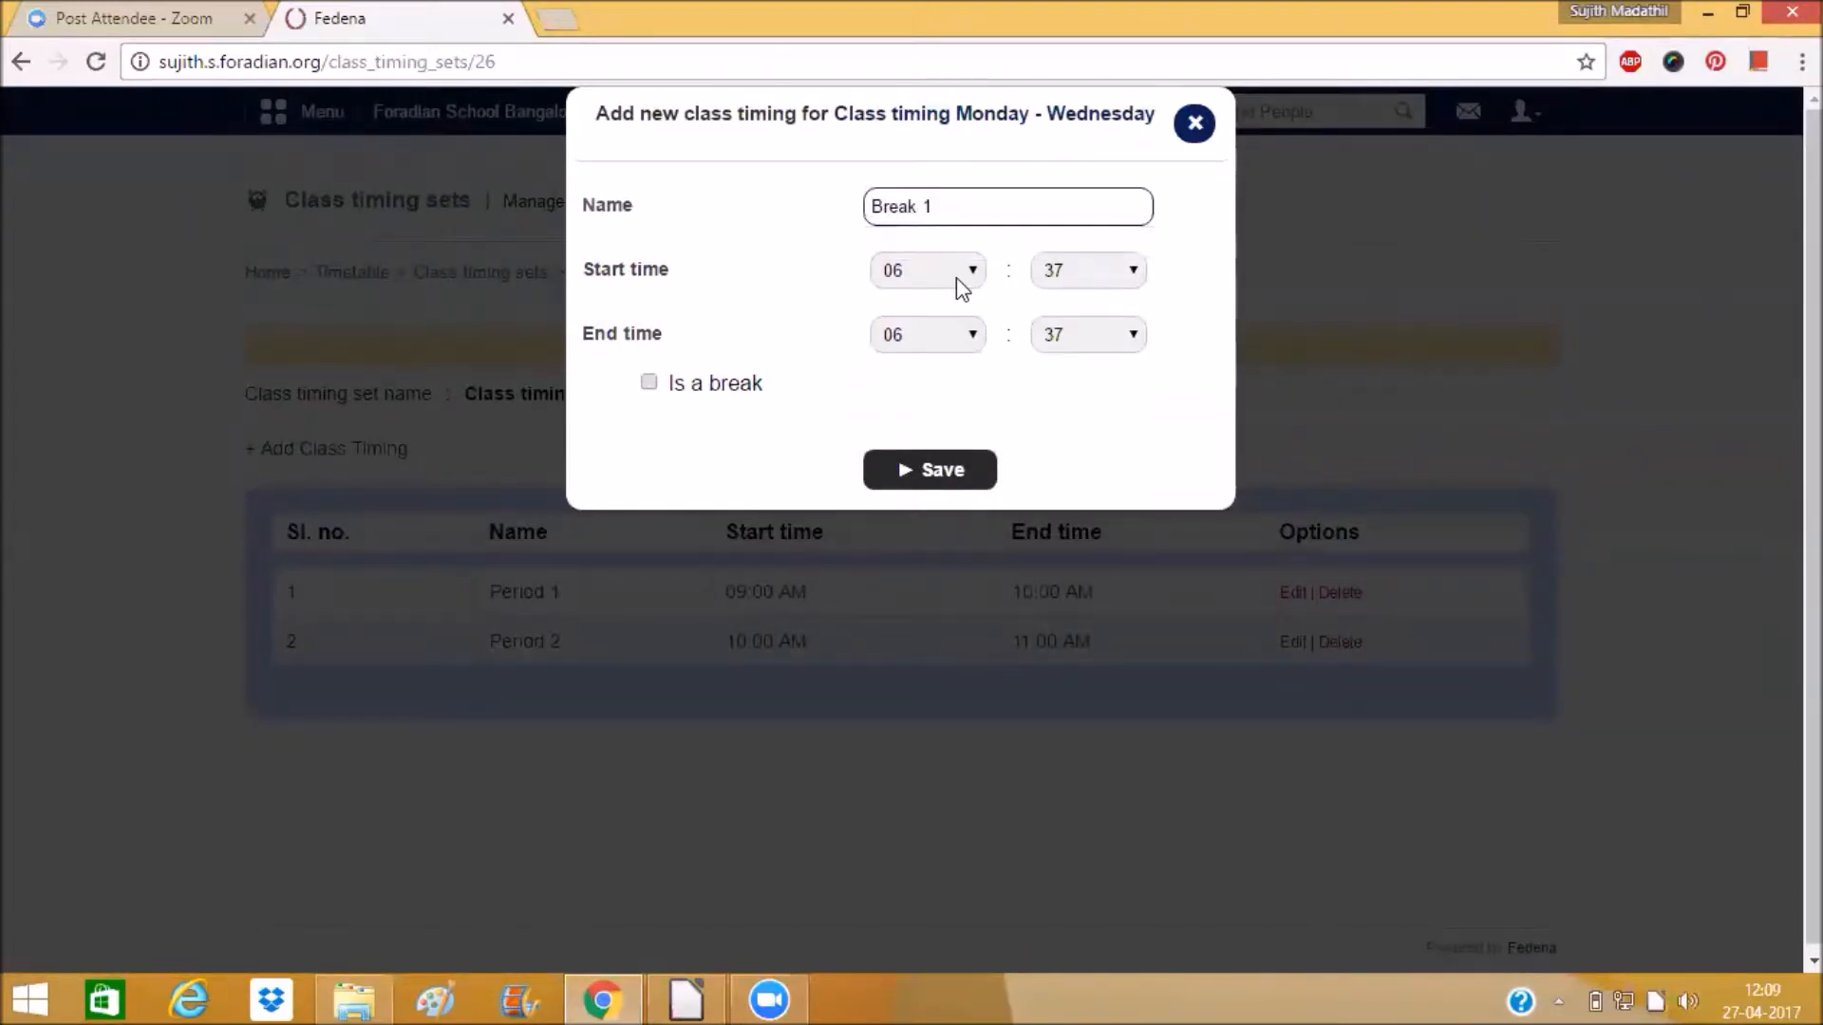
{"action": "left_click", "coordinate": [955, 277]}
{"action": "left_click", "coordinate": [932, 541]}
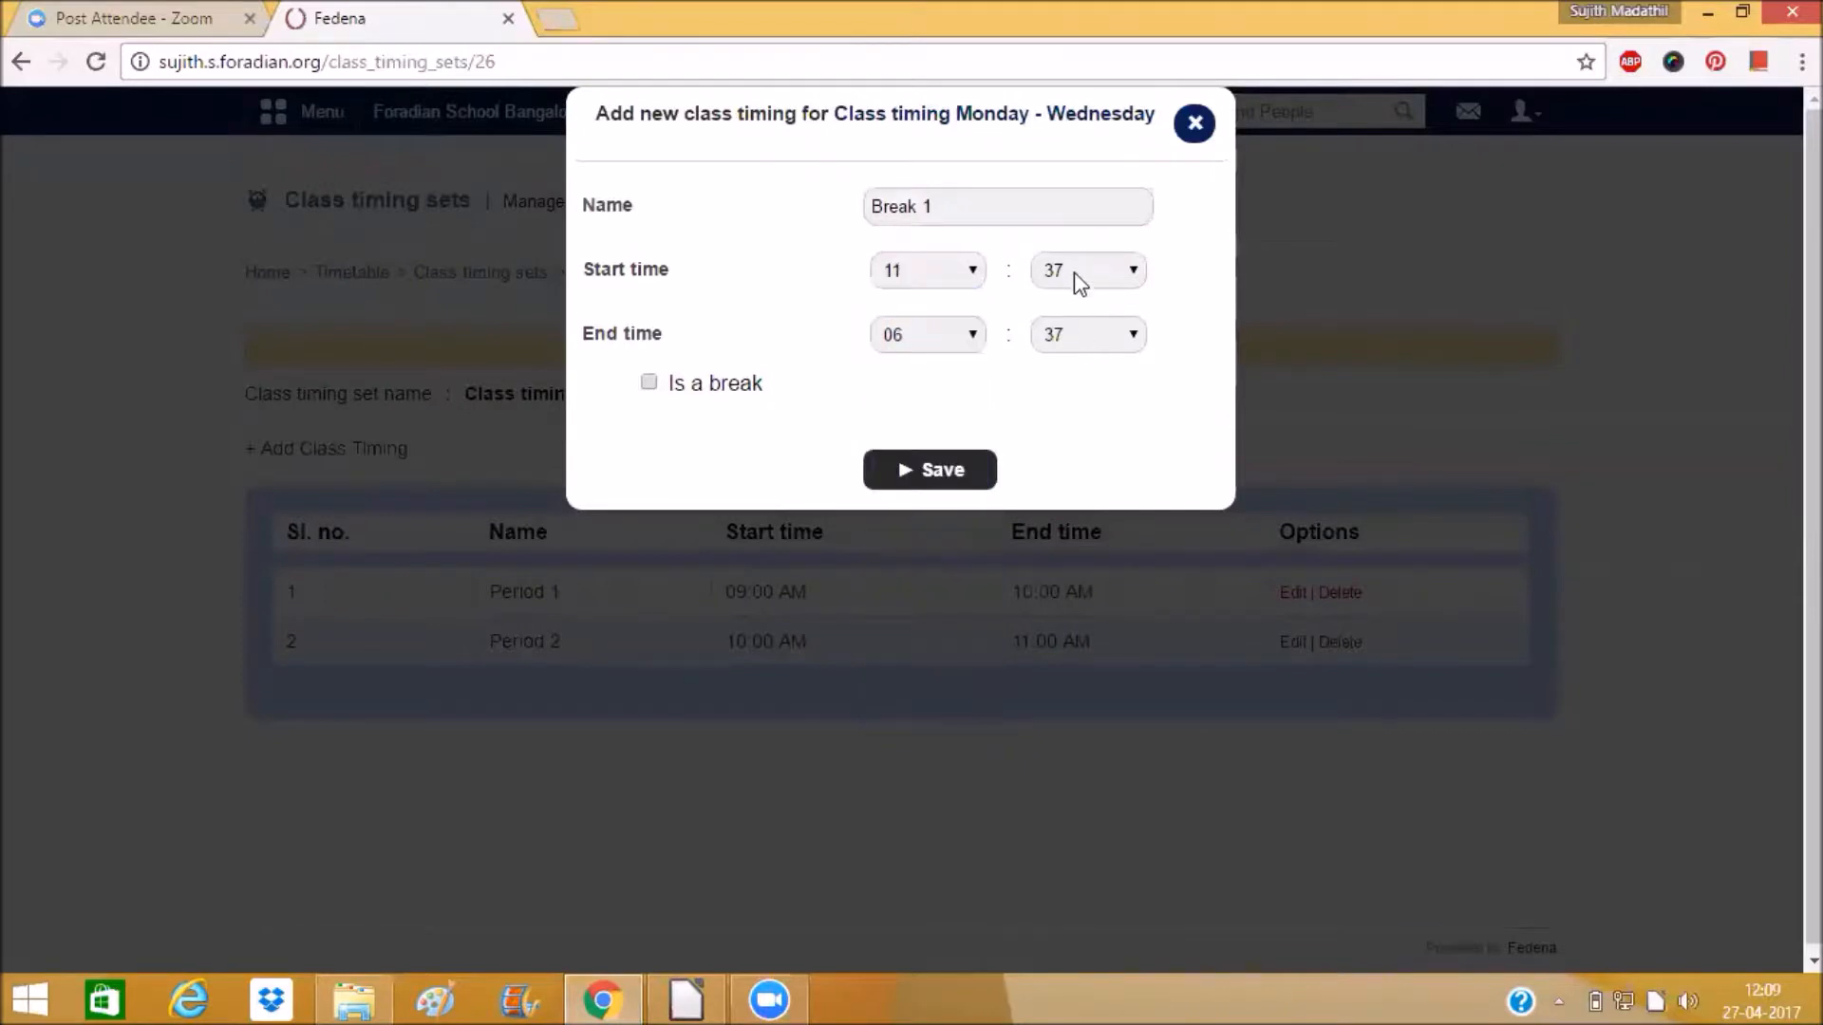
{"action": "left_click", "coordinate": [1079, 285]}
{"action": "scroll", "coordinate": [1077, 330], "scroll_direction": "up", "scroll_amount": 6}
{"action": "left_click", "coordinate": [1063, 297]}
Set Break 1's end time to 11:30.
{"action": "left_click", "coordinate": [945, 338]}
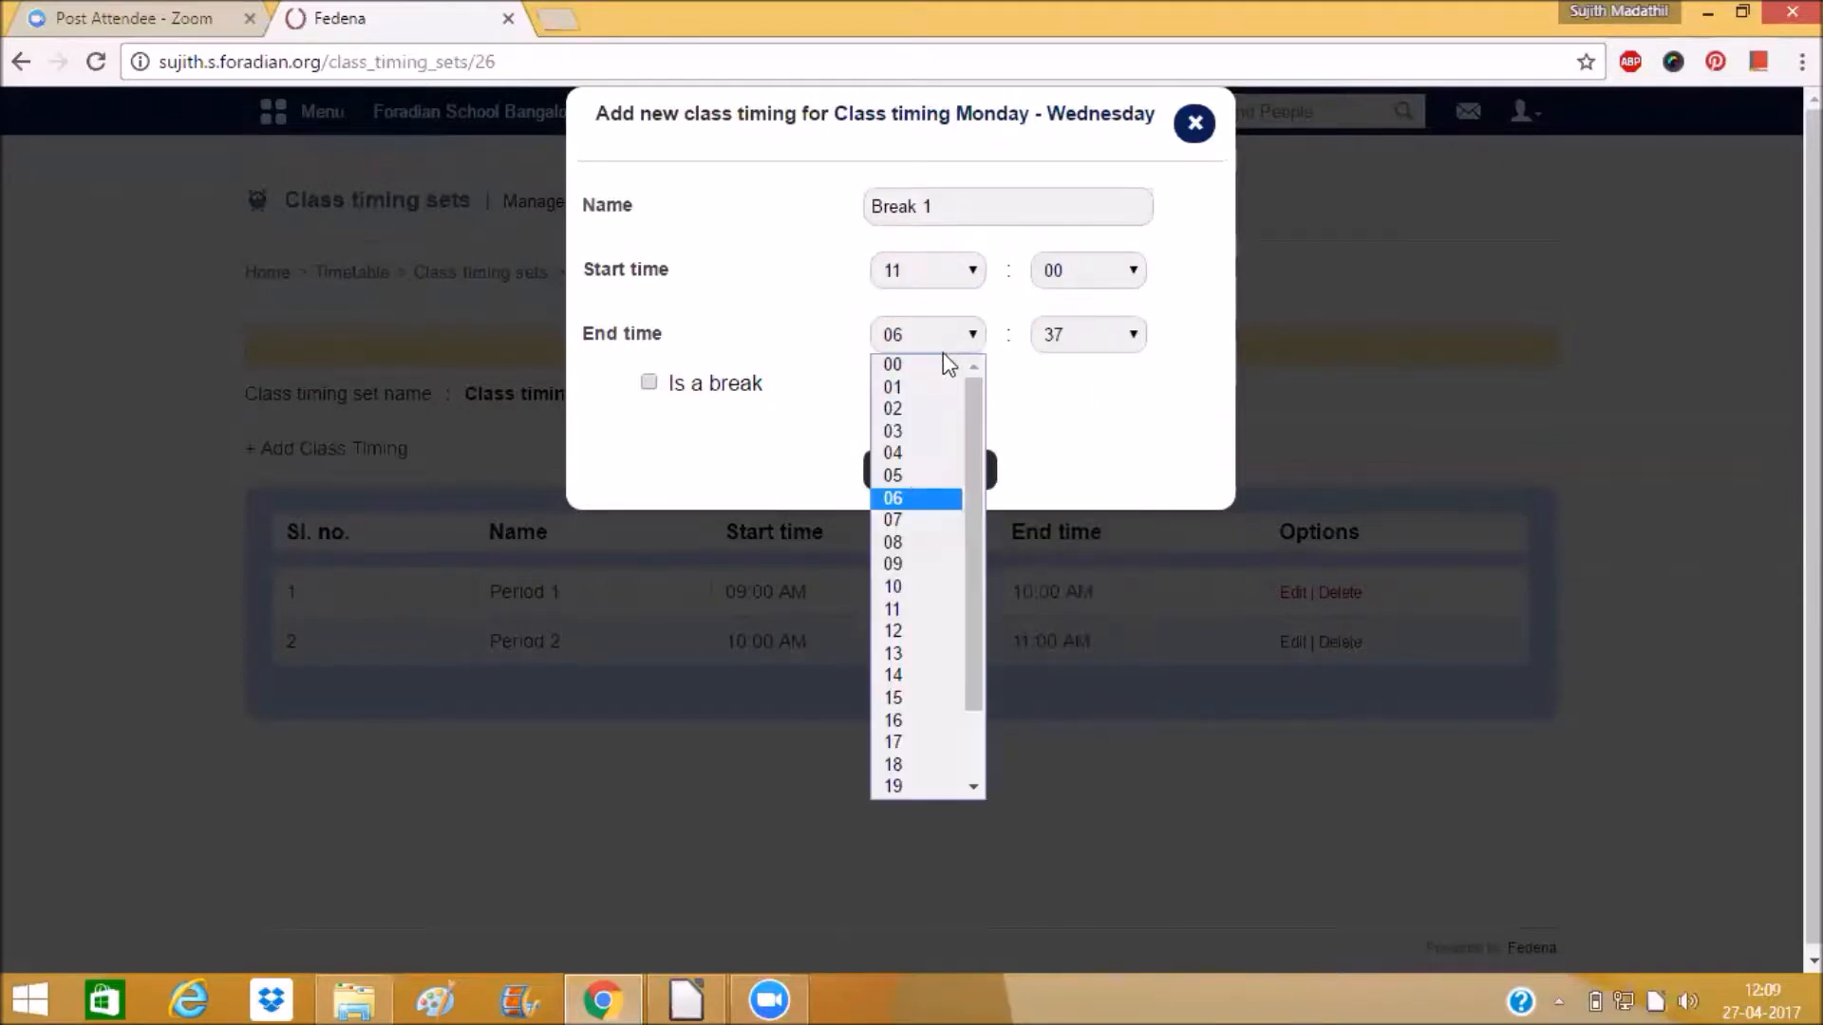
{"action": "left_click", "coordinate": [897, 609]}
{"action": "left_click", "coordinate": [1073, 337]}
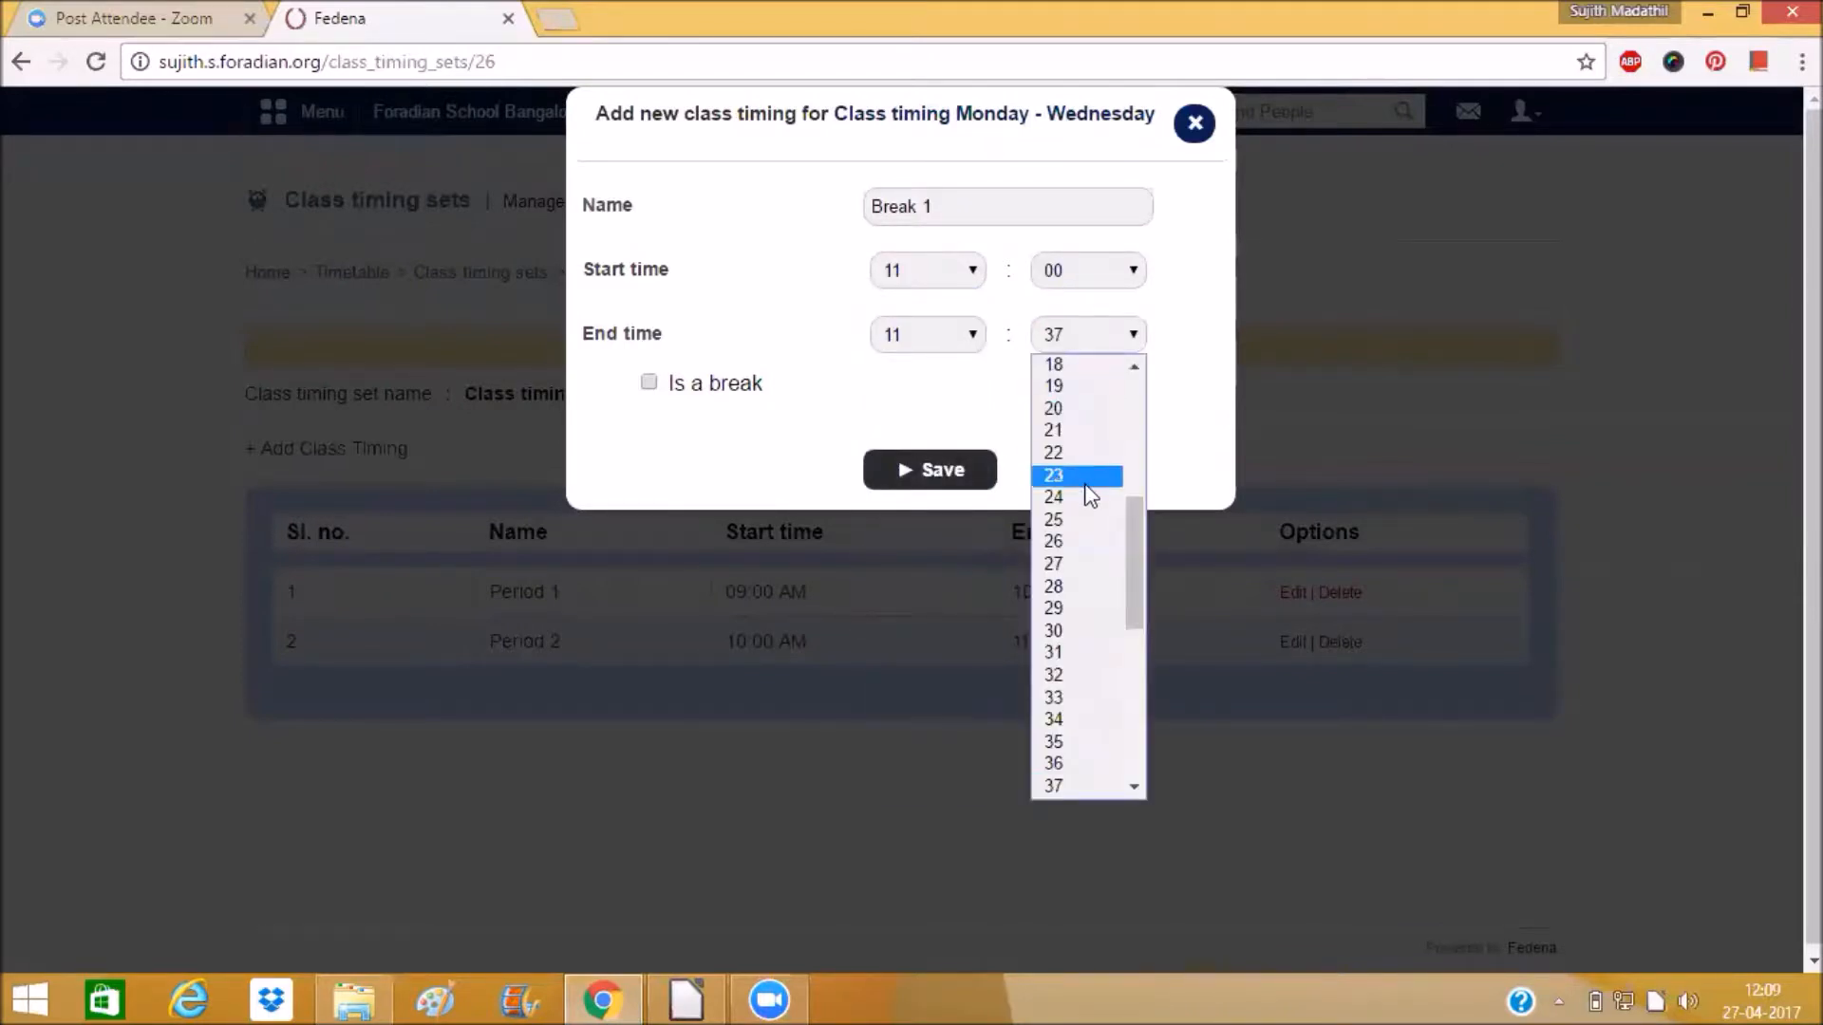
{"action": "left_click", "coordinate": [1090, 633]}
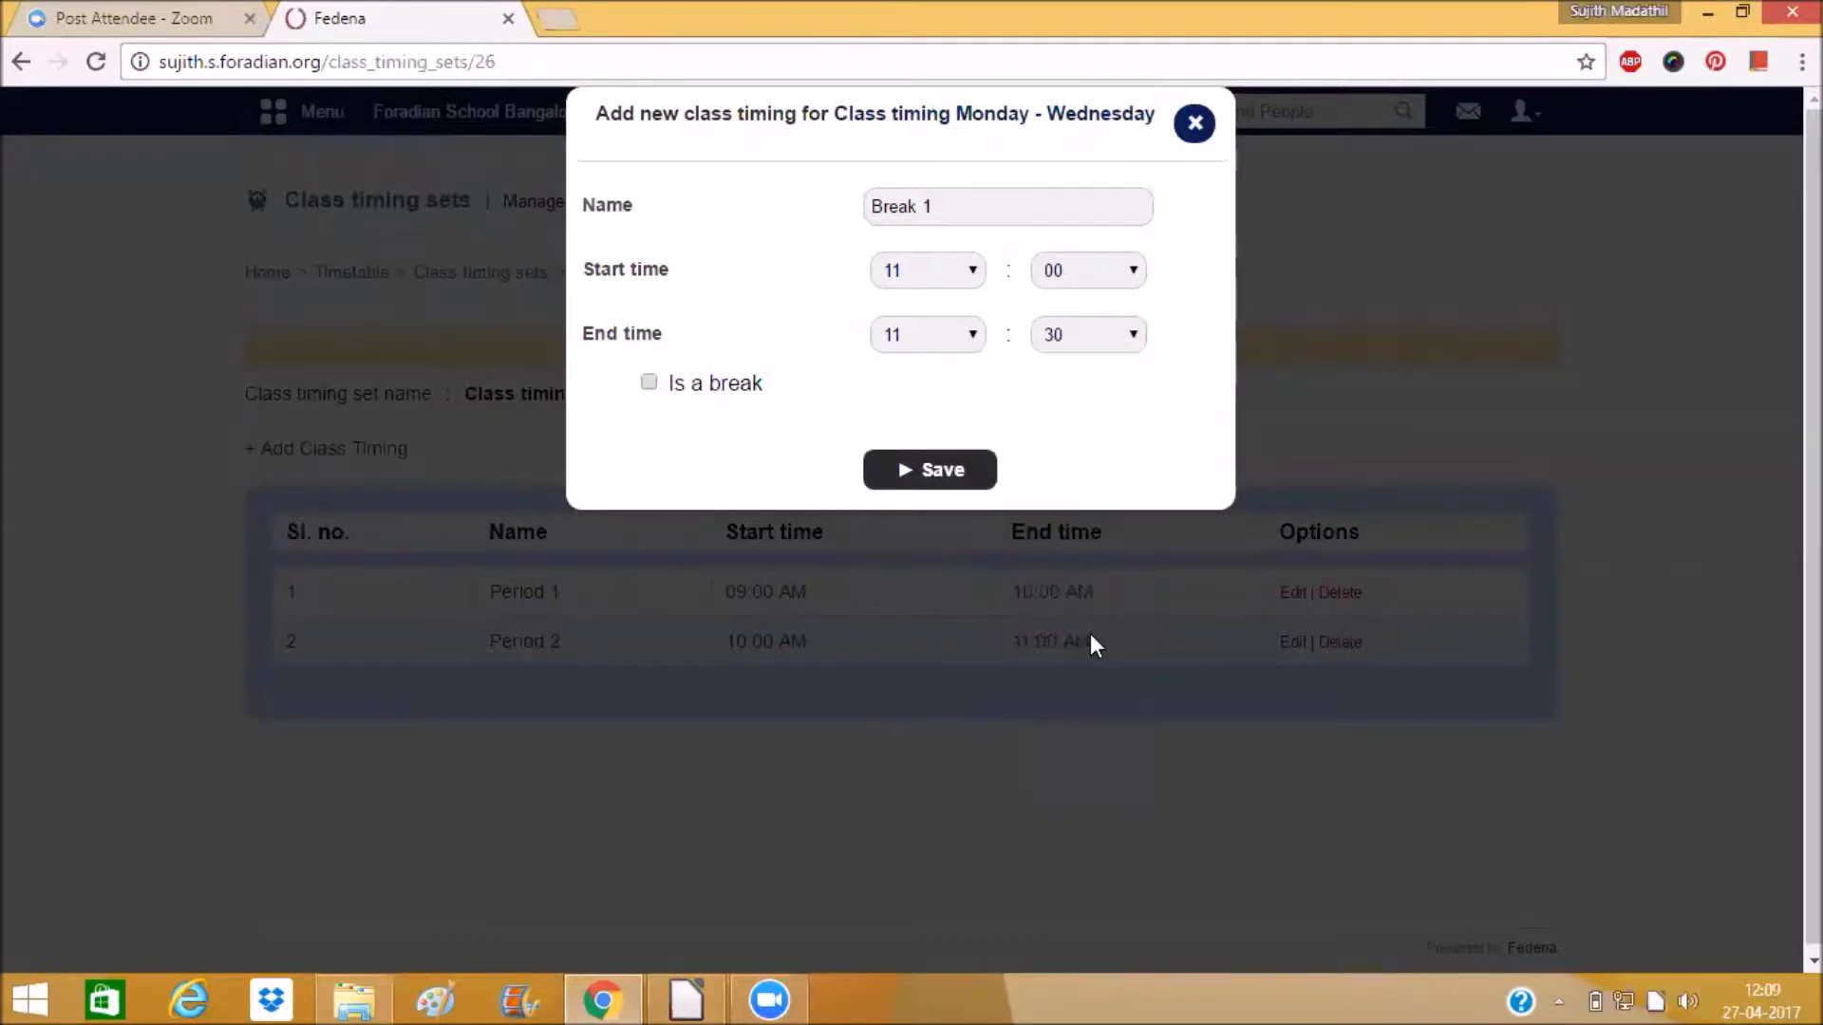
Mark Break 1 as a break and save it.
{"action": "left_click", "coordinate": [650, 384]}
{"action": "left_click", "coordinate": [920, 475]}
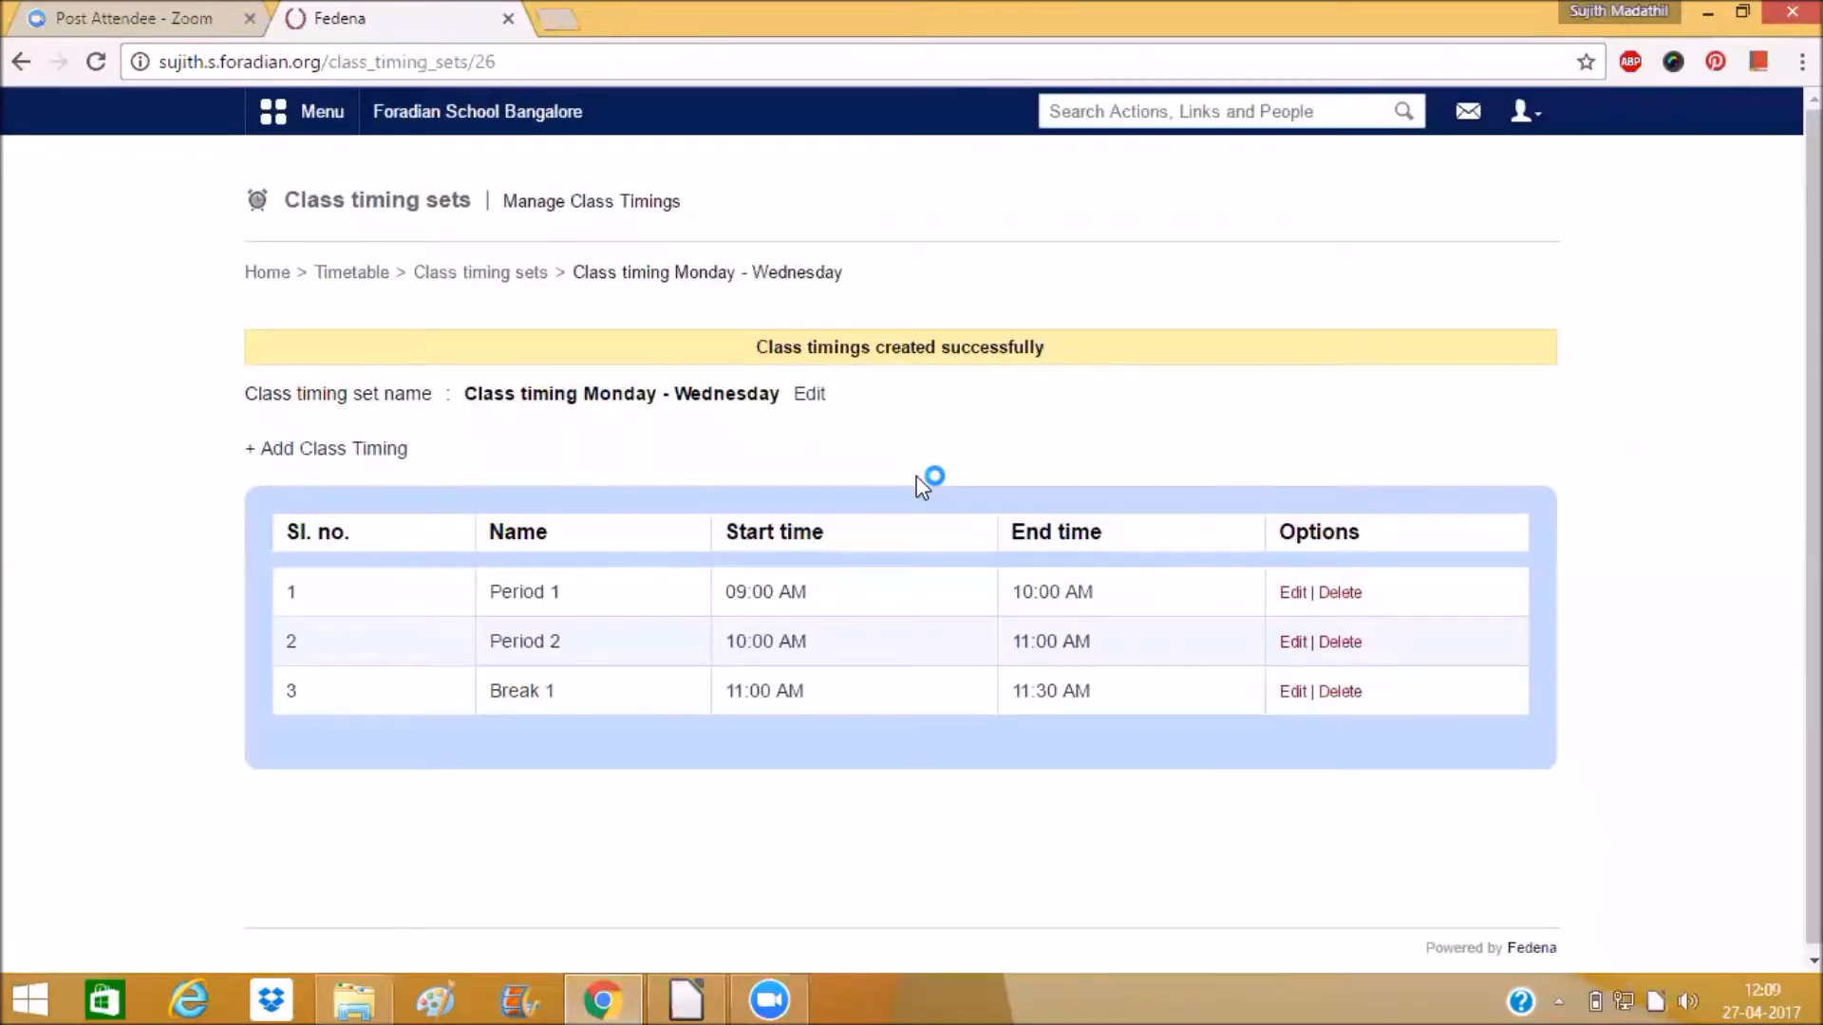
Add a class timing named Period 3 with a start time of 11:20.
{"action": "left_click", "coordinate": [341, 452]}
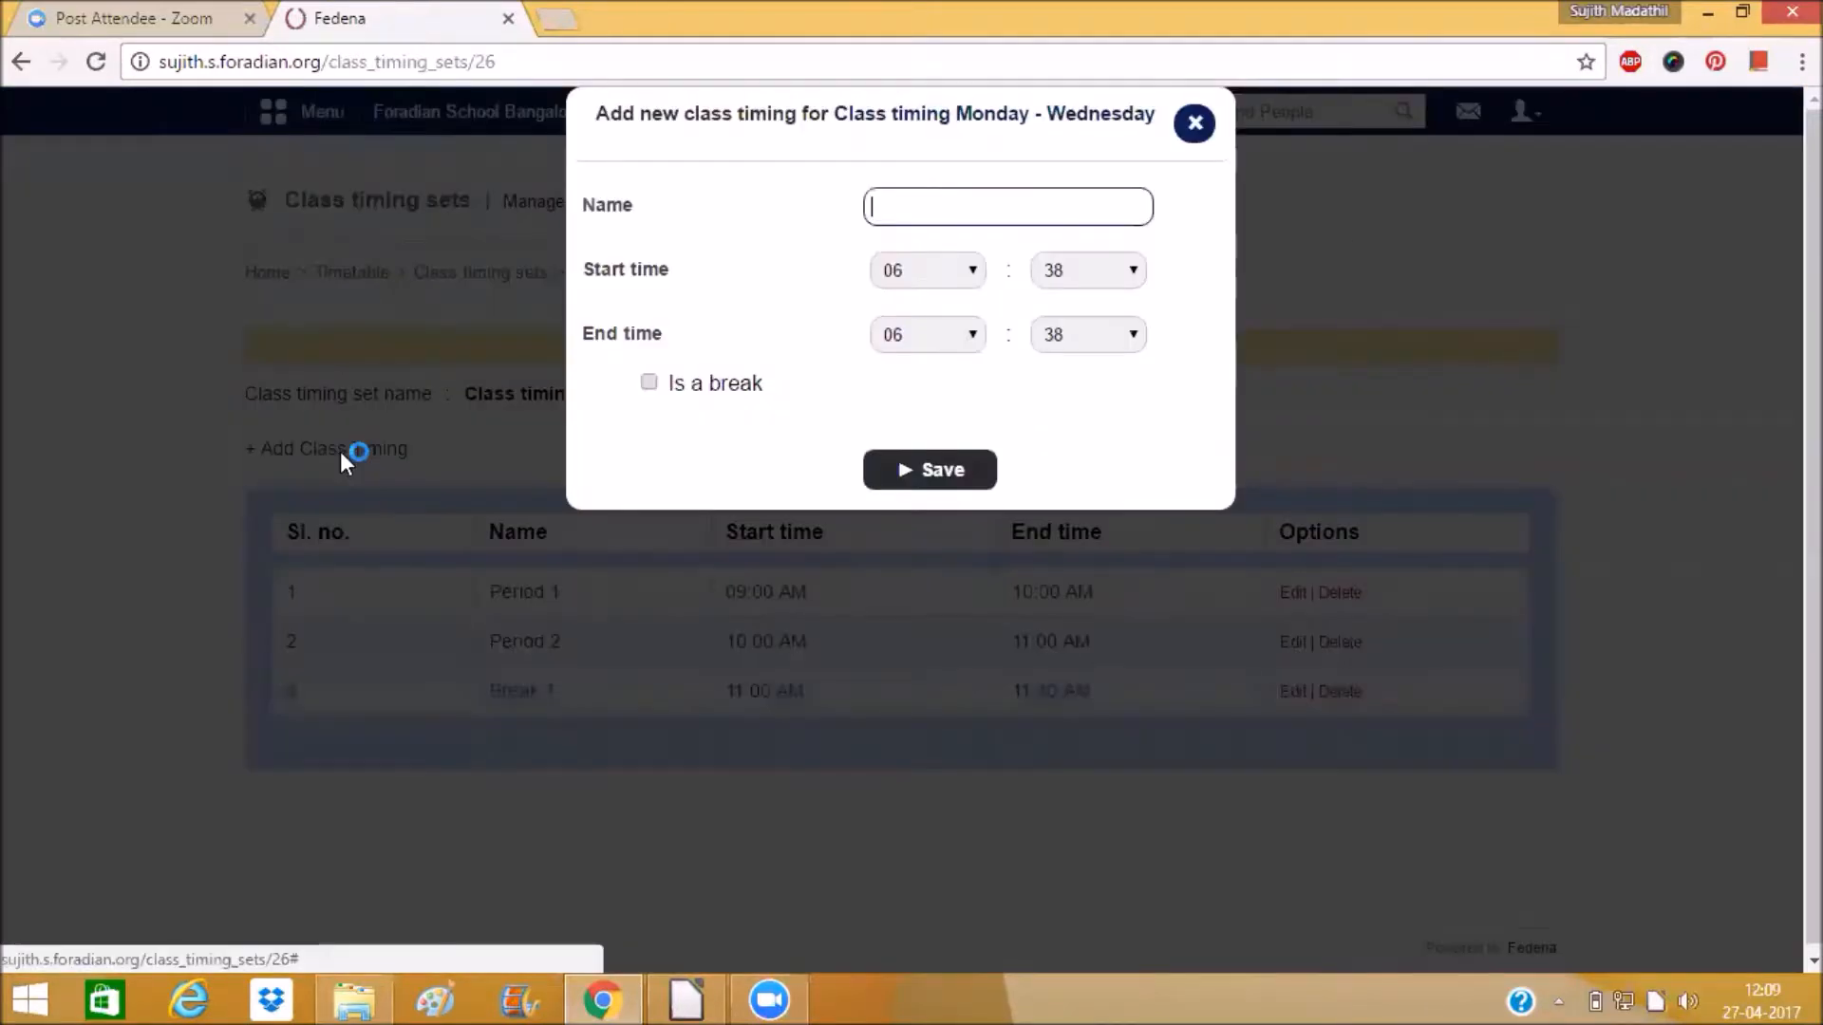
{"action": "type", "text": "Peri"}
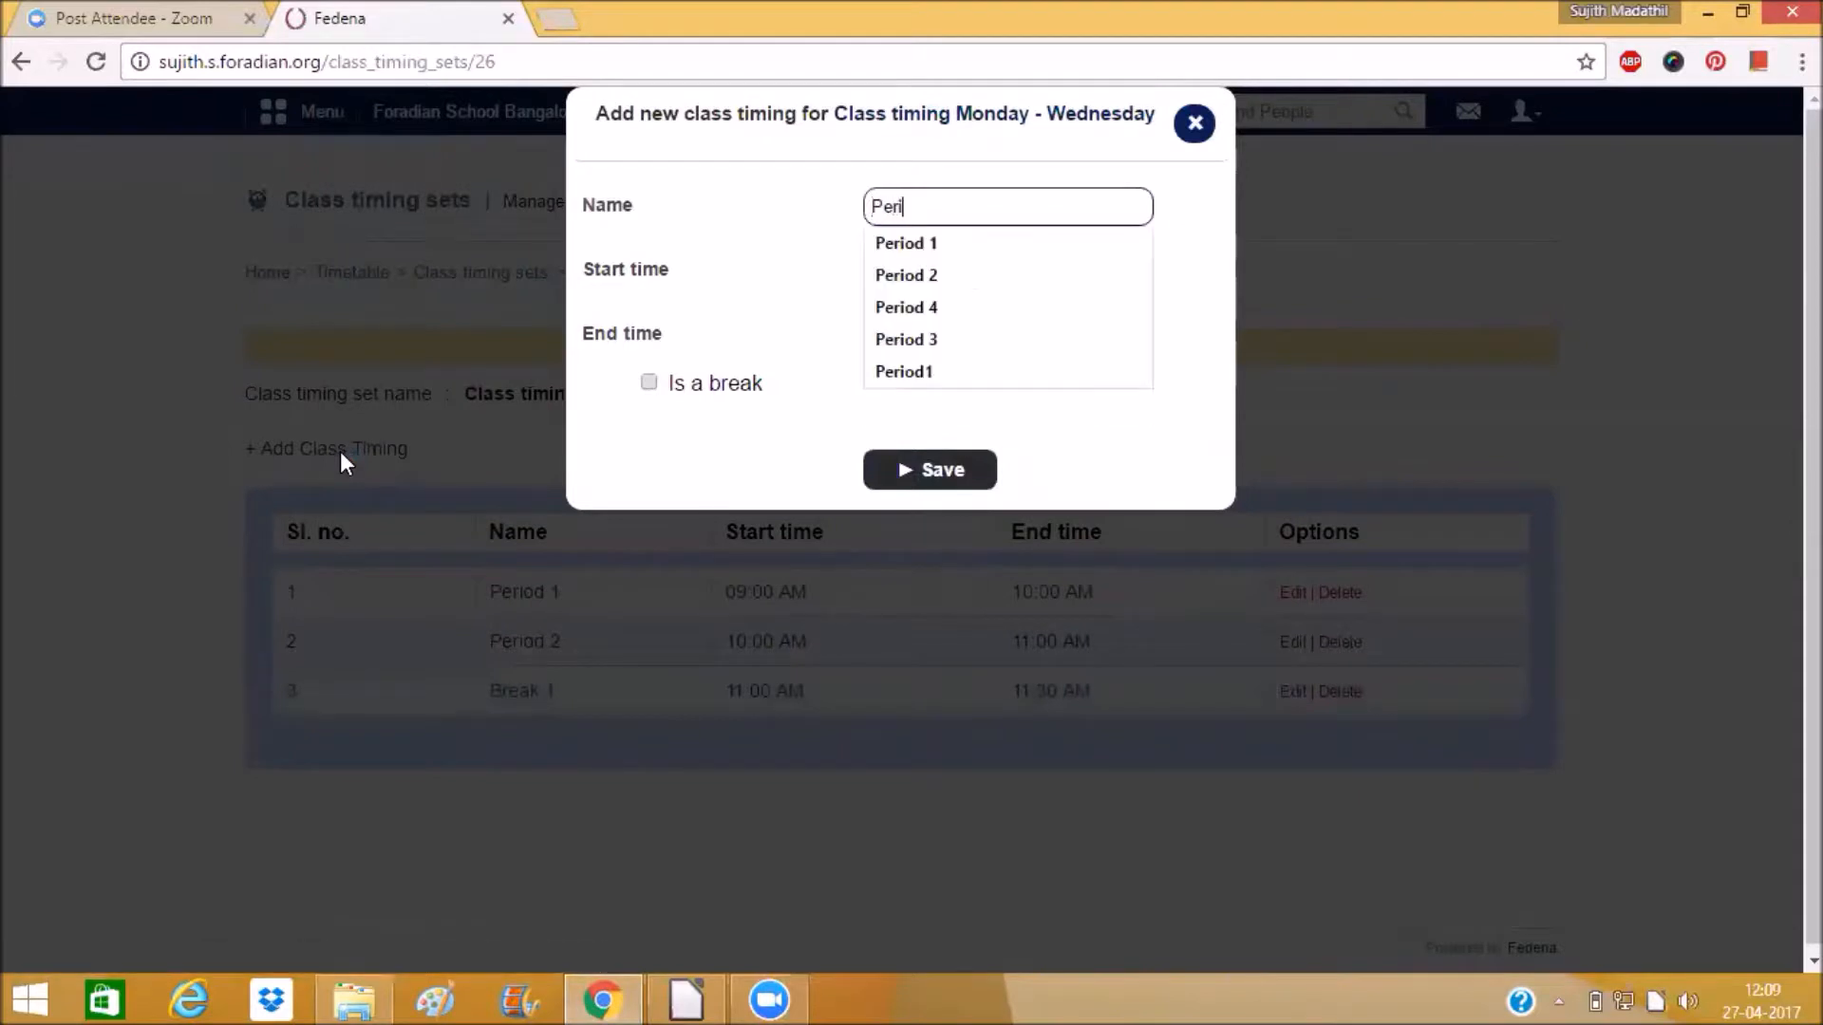
{"action": "type", "text": "od 3"}
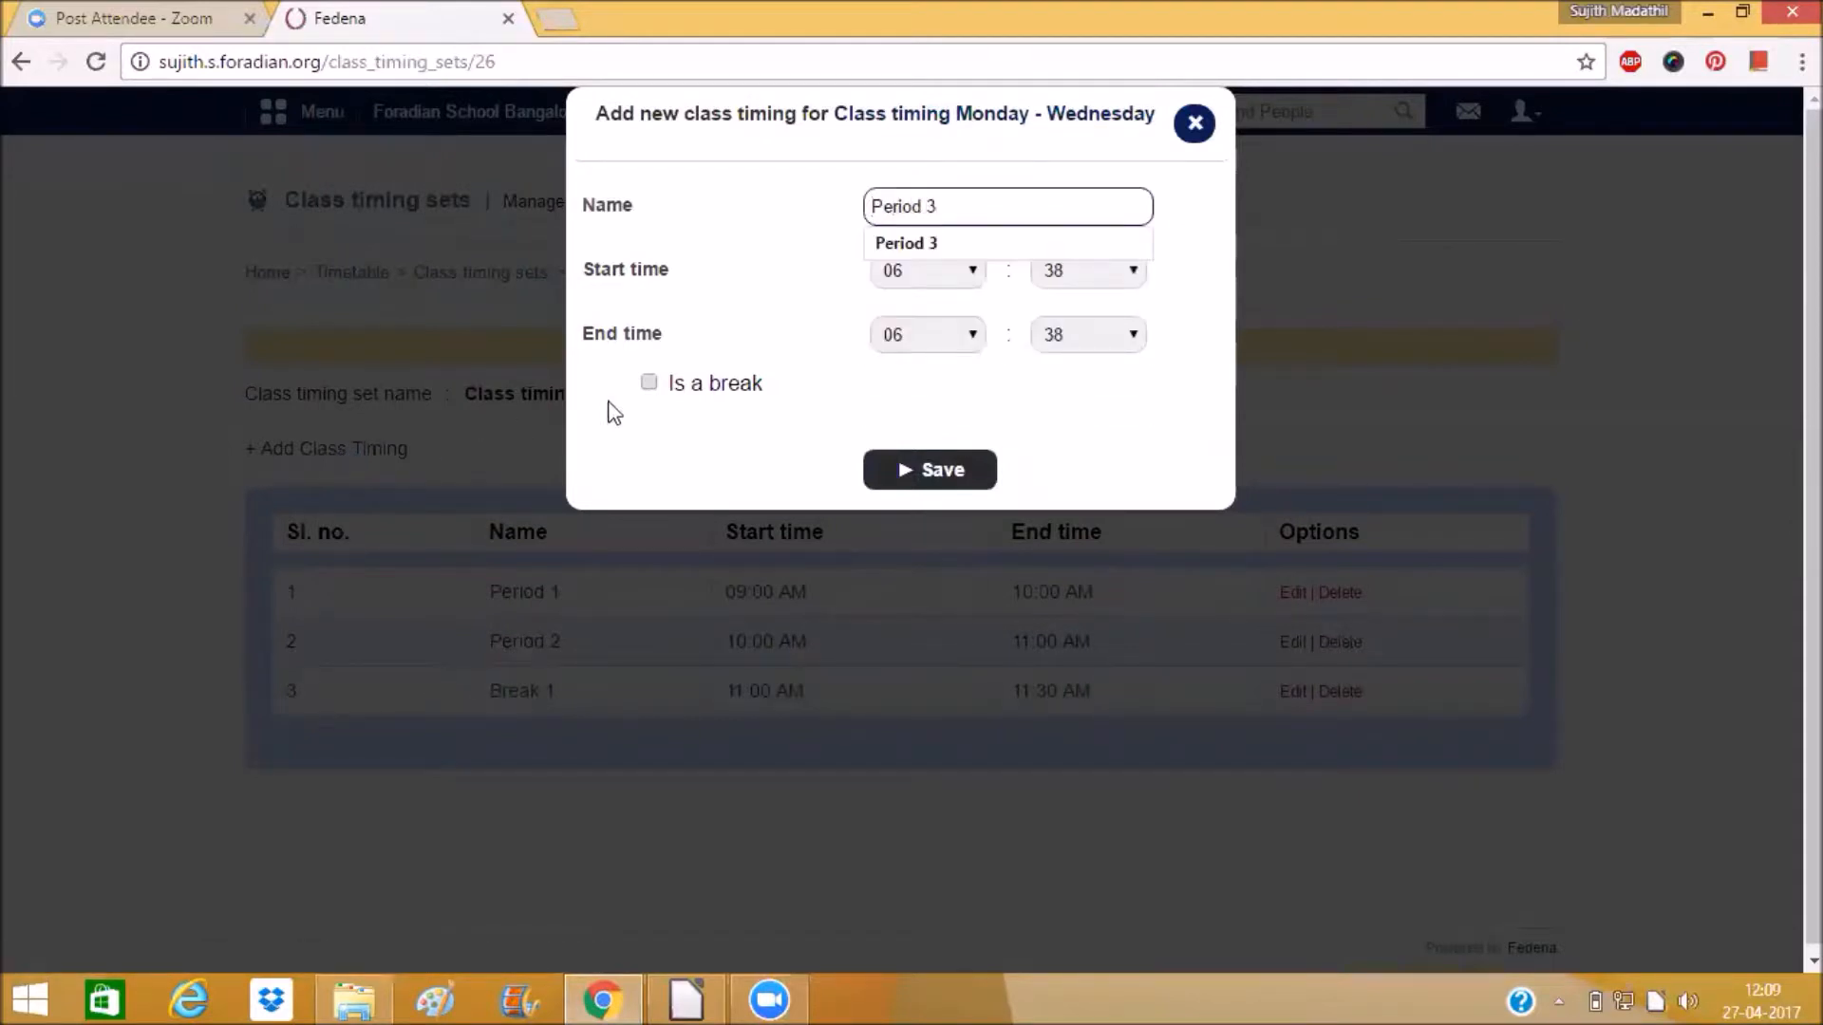
{"action": "left_click", "coordinate": [649, 306]}
{"action": "left_click", "coordinate": [928, 270]}
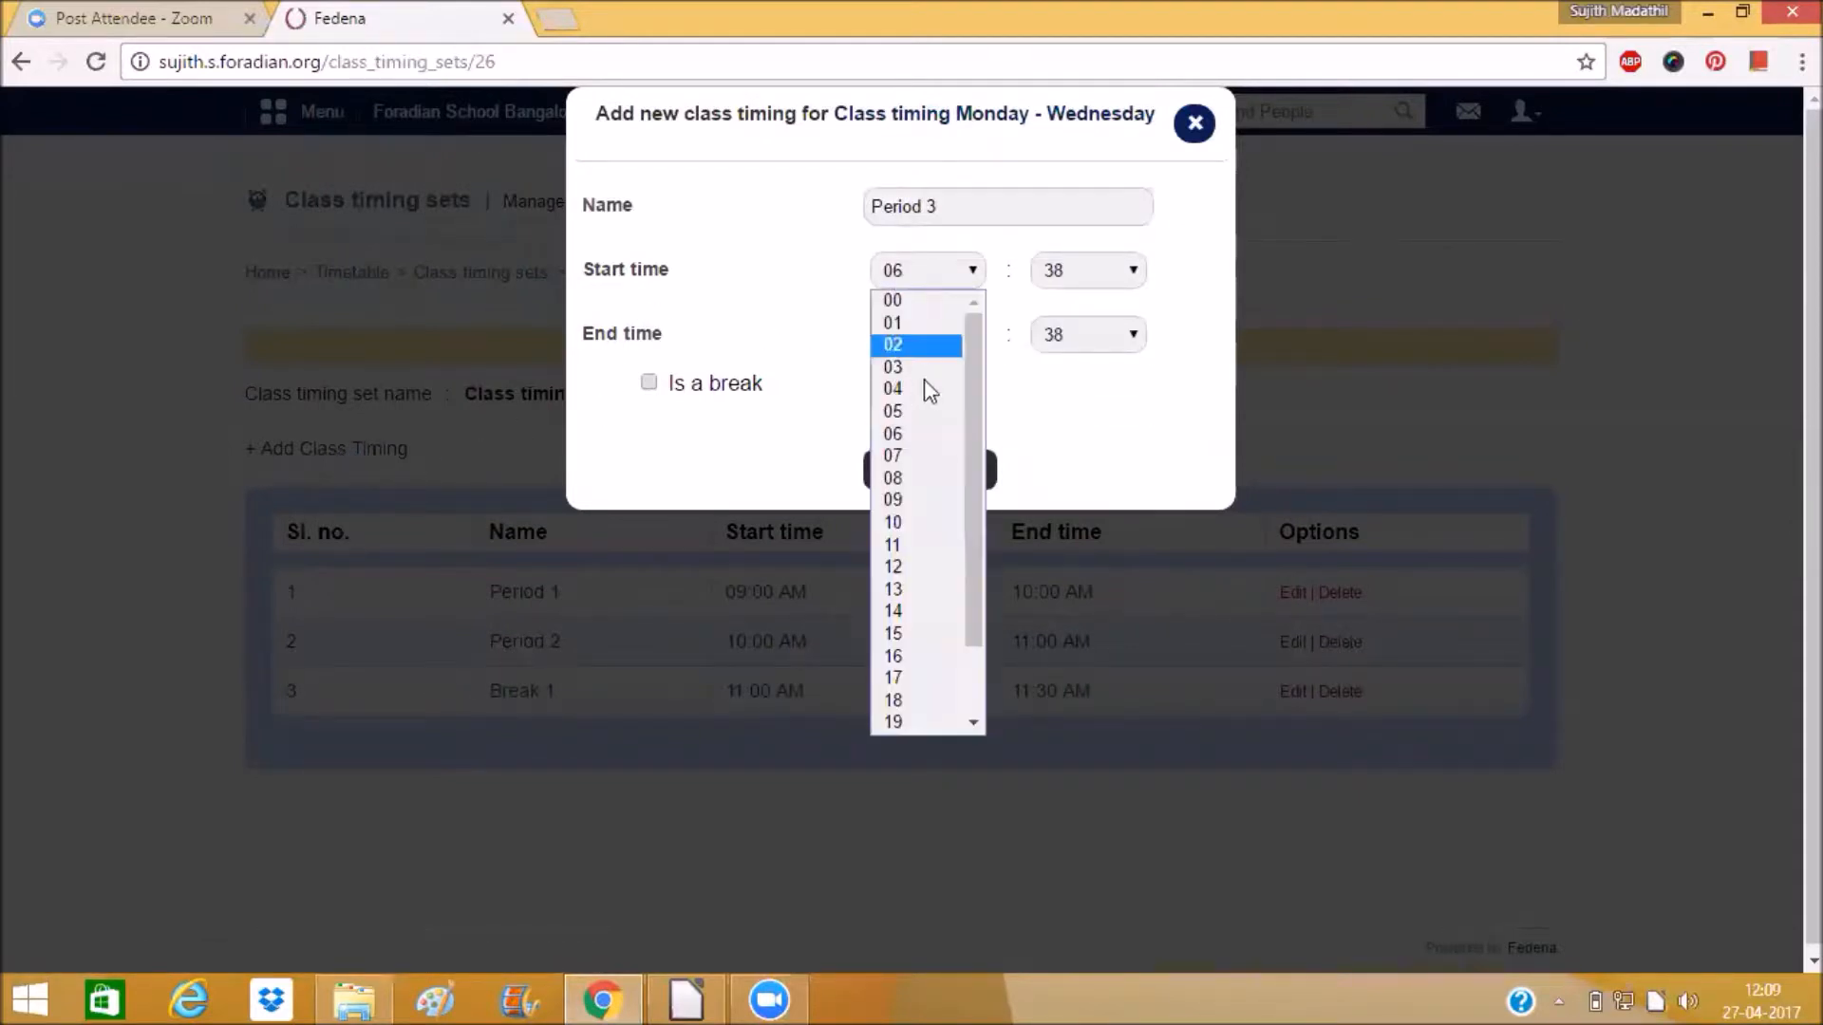
{"action": "left_click", "coordinate": [940, 527]}
{"action": "left_click", "coordinate": [920, 277]}
{"action": "left_click", "coordinate": [916, 497]}
{"action": "left_click", "coordinate": [1090, 272]}
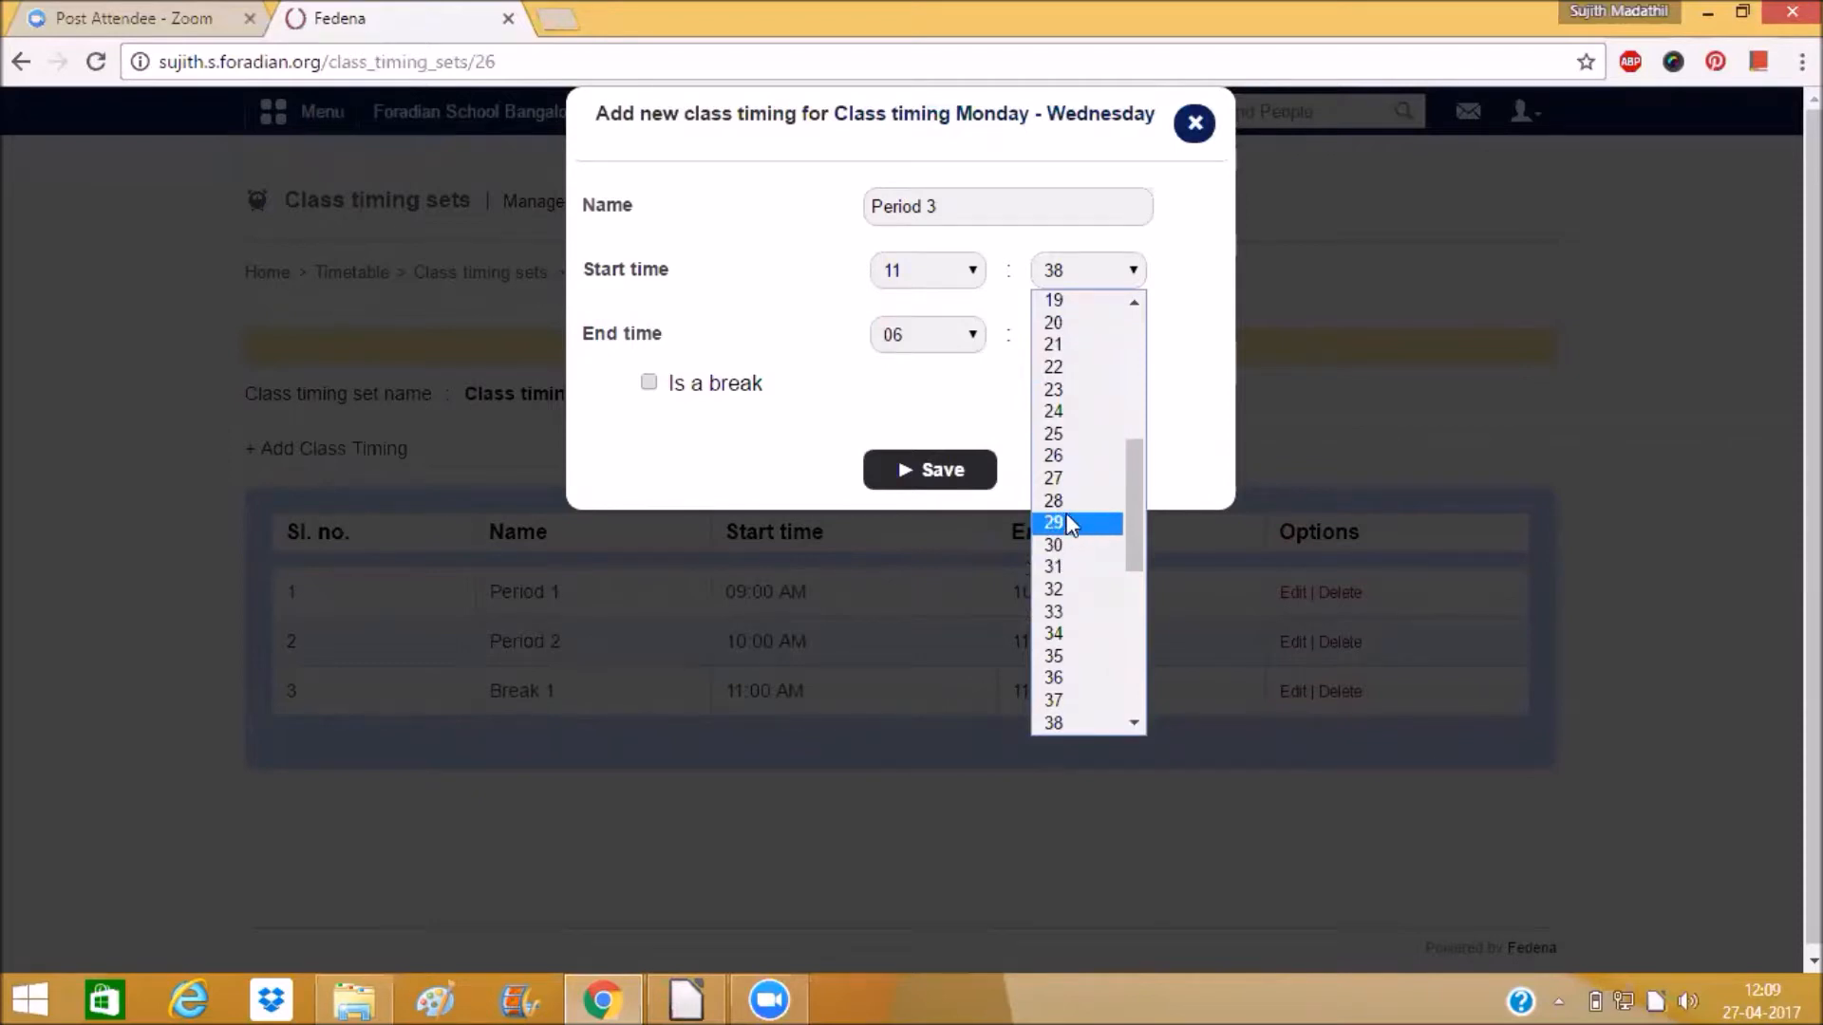
{"action": "left_click", "coordinate": [1058, 323]}
Try to save Period 3 with an end time of 13:00.
{"action": "left_click", "coordinate": [954, 334]}
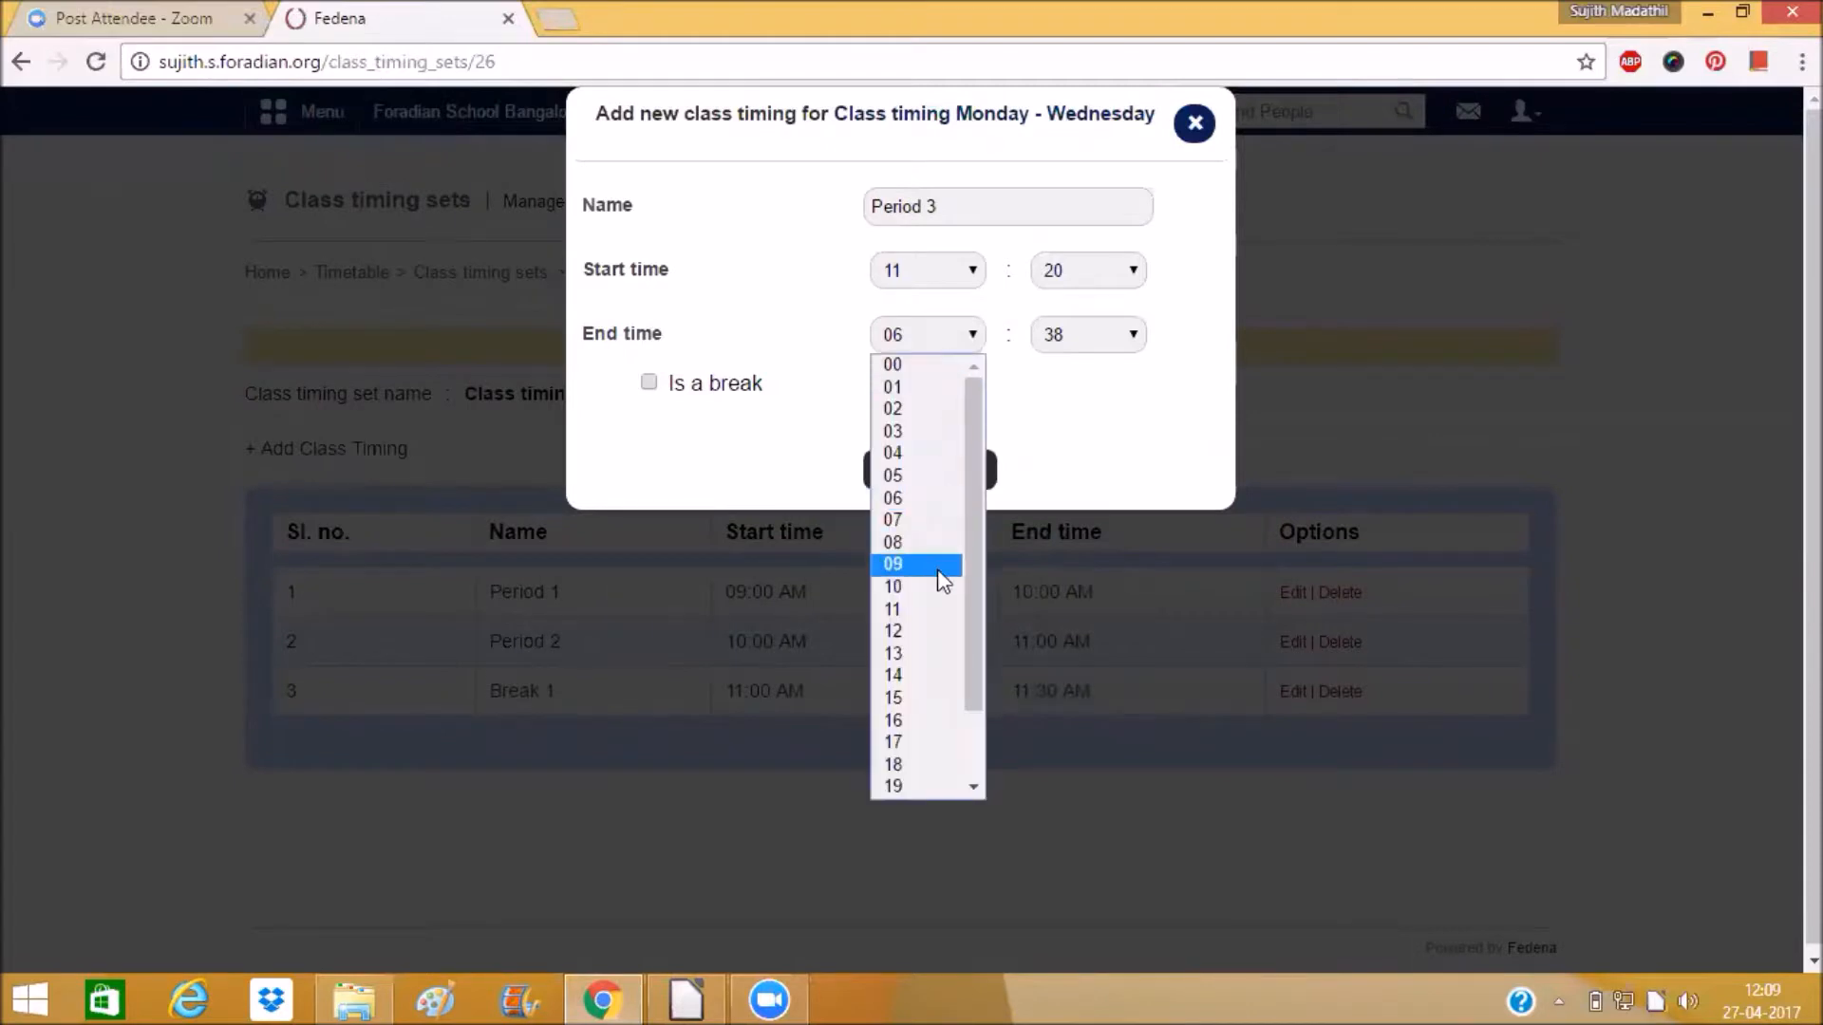
{"action": "left_click", "coordinate": [902, 652]}
{"action": "left_click", "coordinate": [1033, 346]}
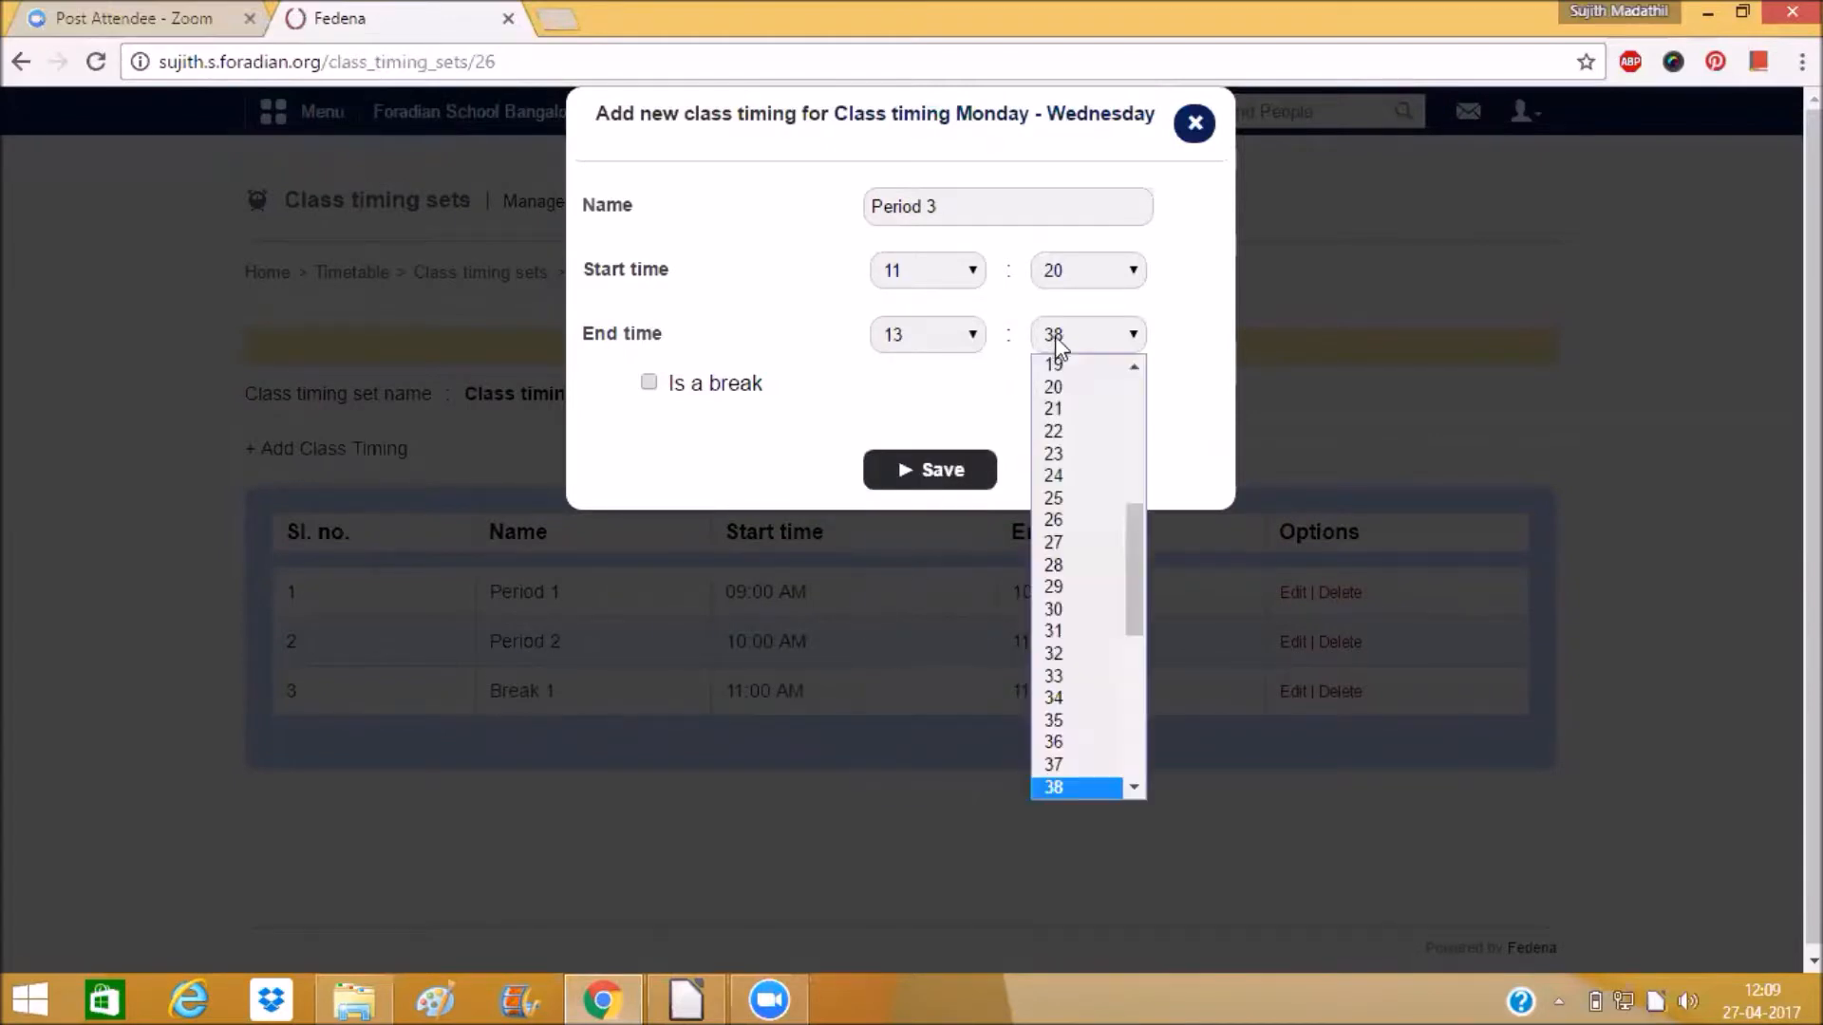
{"action": "scroll", "coordinate": [1059, 418], "scroll_direction": "up", "scroll_amount": 5}
{"action": "left_click", "coordinate": [1074, 367]}
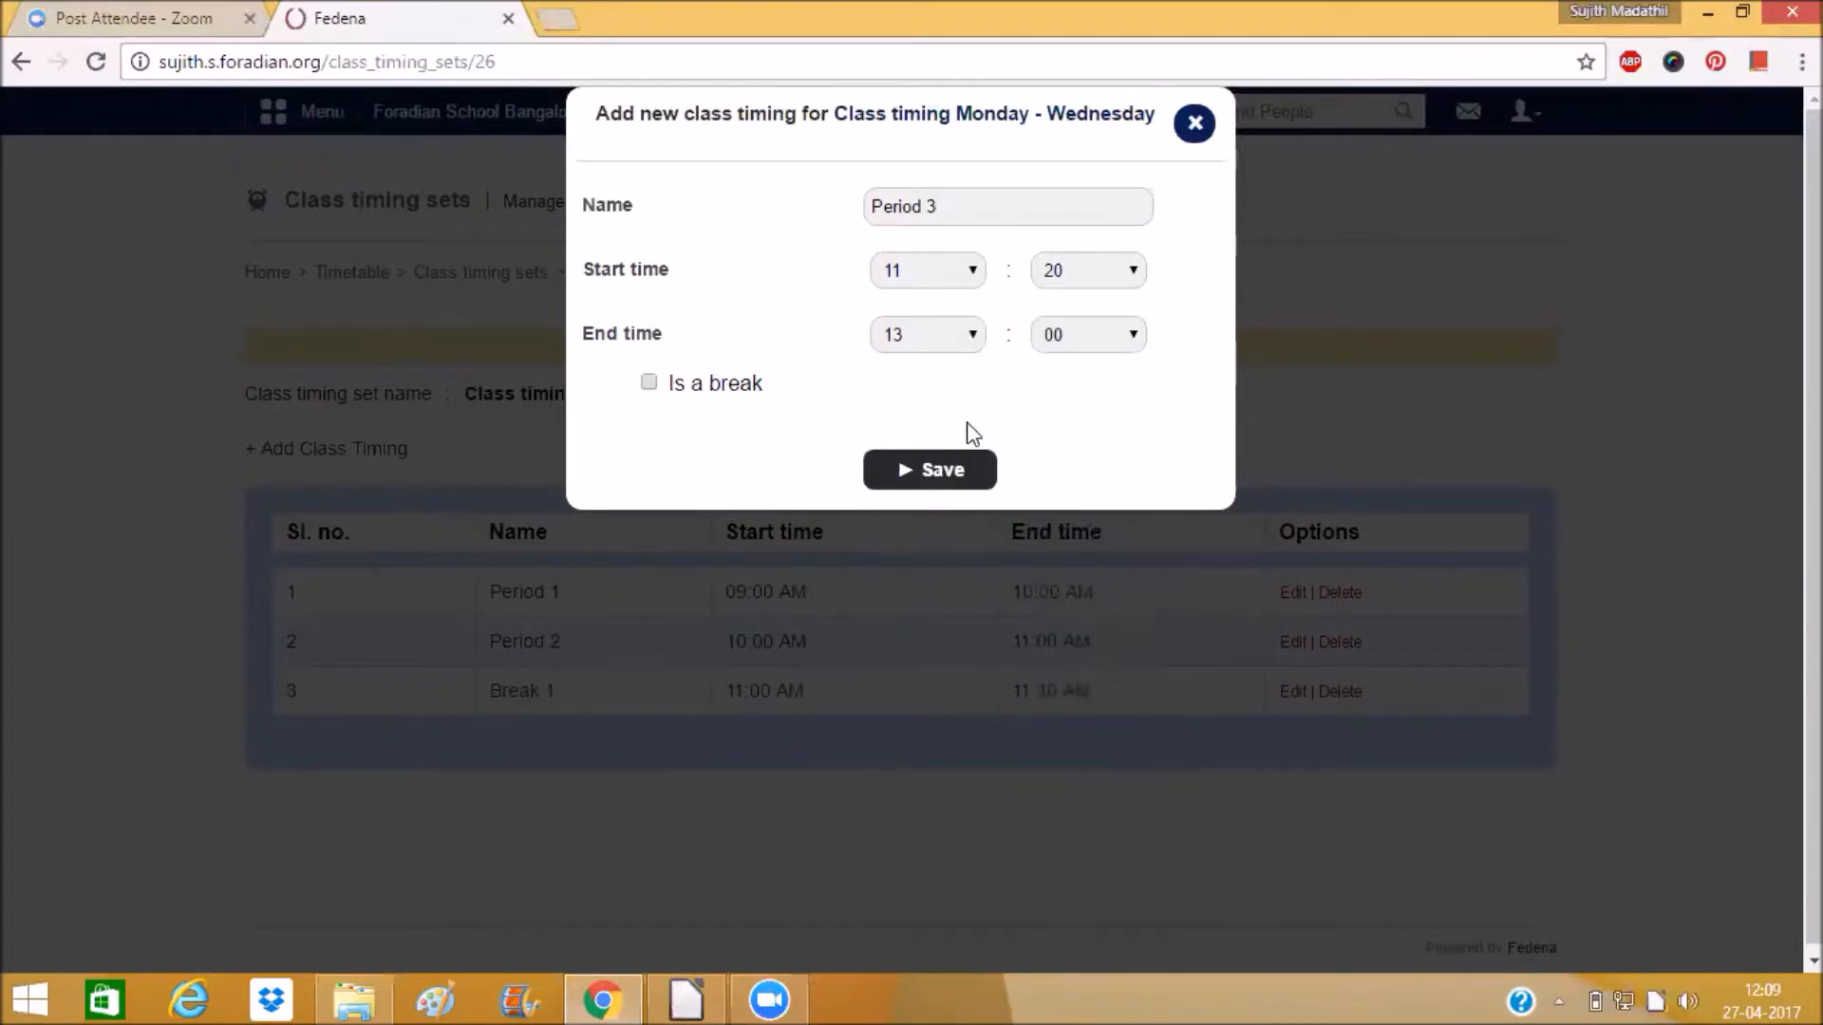
{"action": "left_click", "coordinate": [943, 474]}
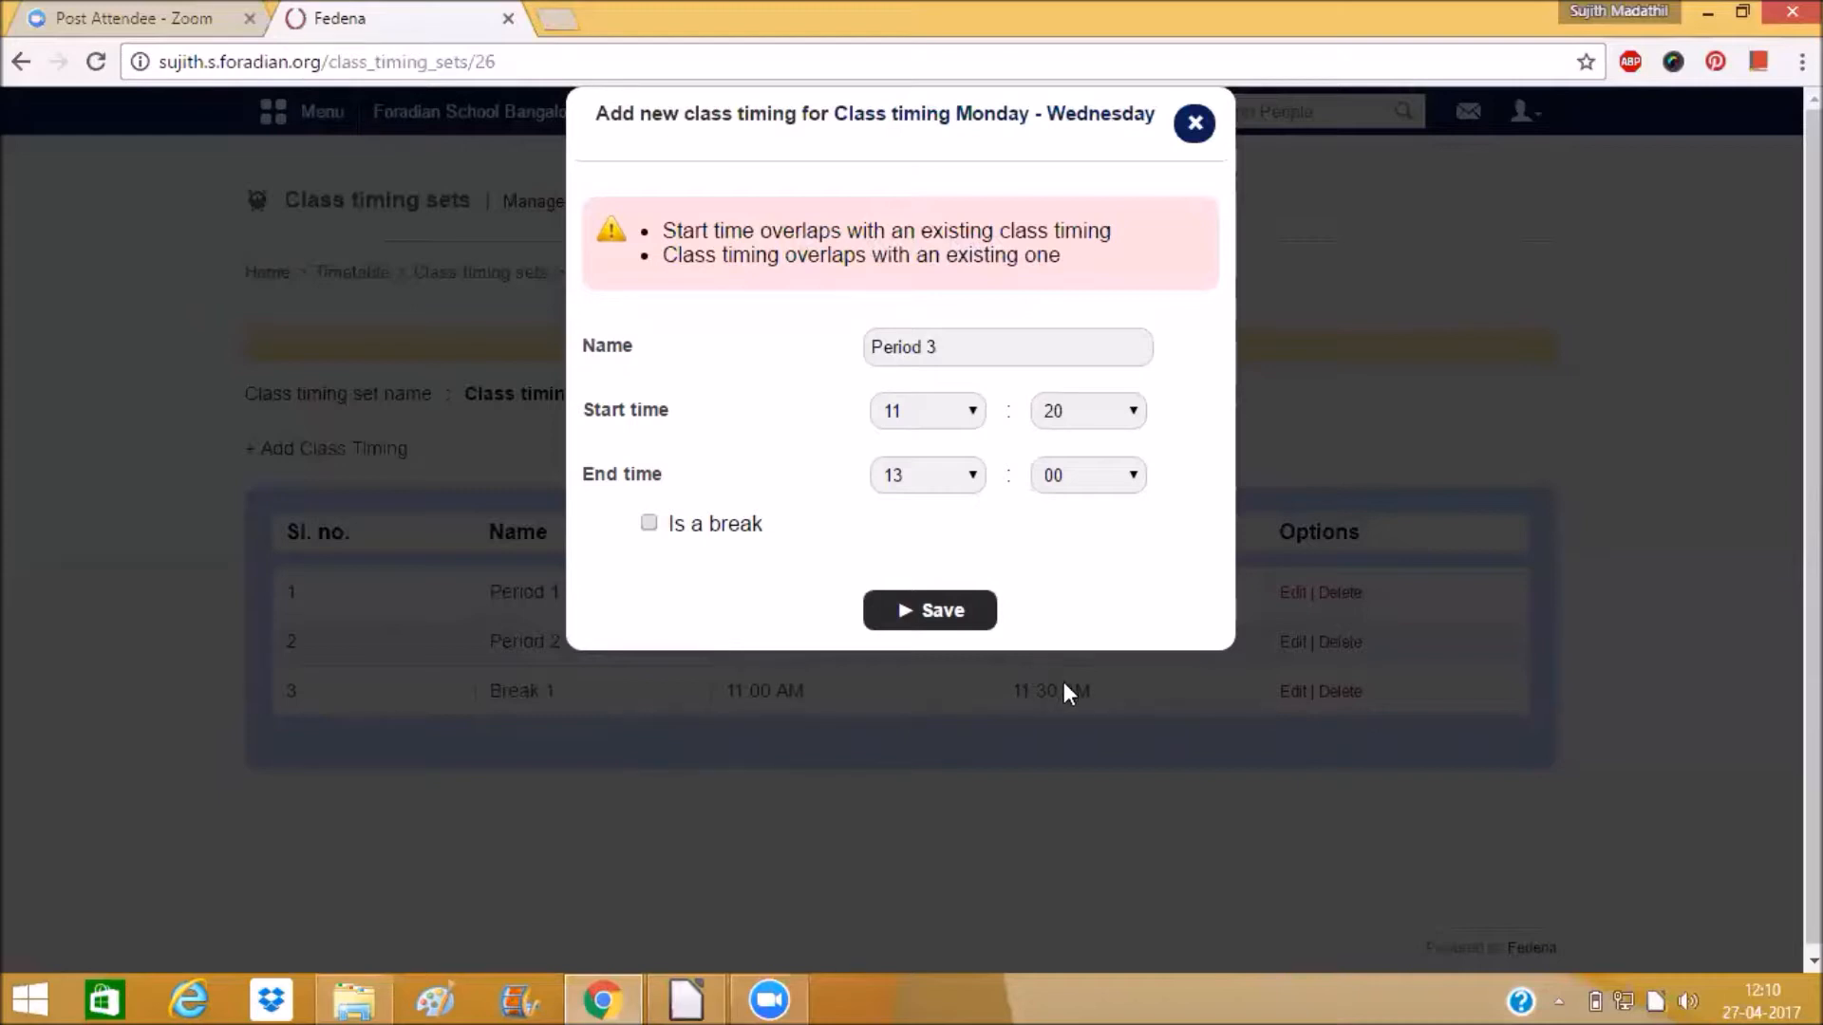
Change Period 3's start time to 11:30.
{"action": "left_click", "coordinate": [1085, 418]}
{"action": "scroll", "coordinate": [1073, 665], "scroll_direction": "down", "scroll_amount": 3}
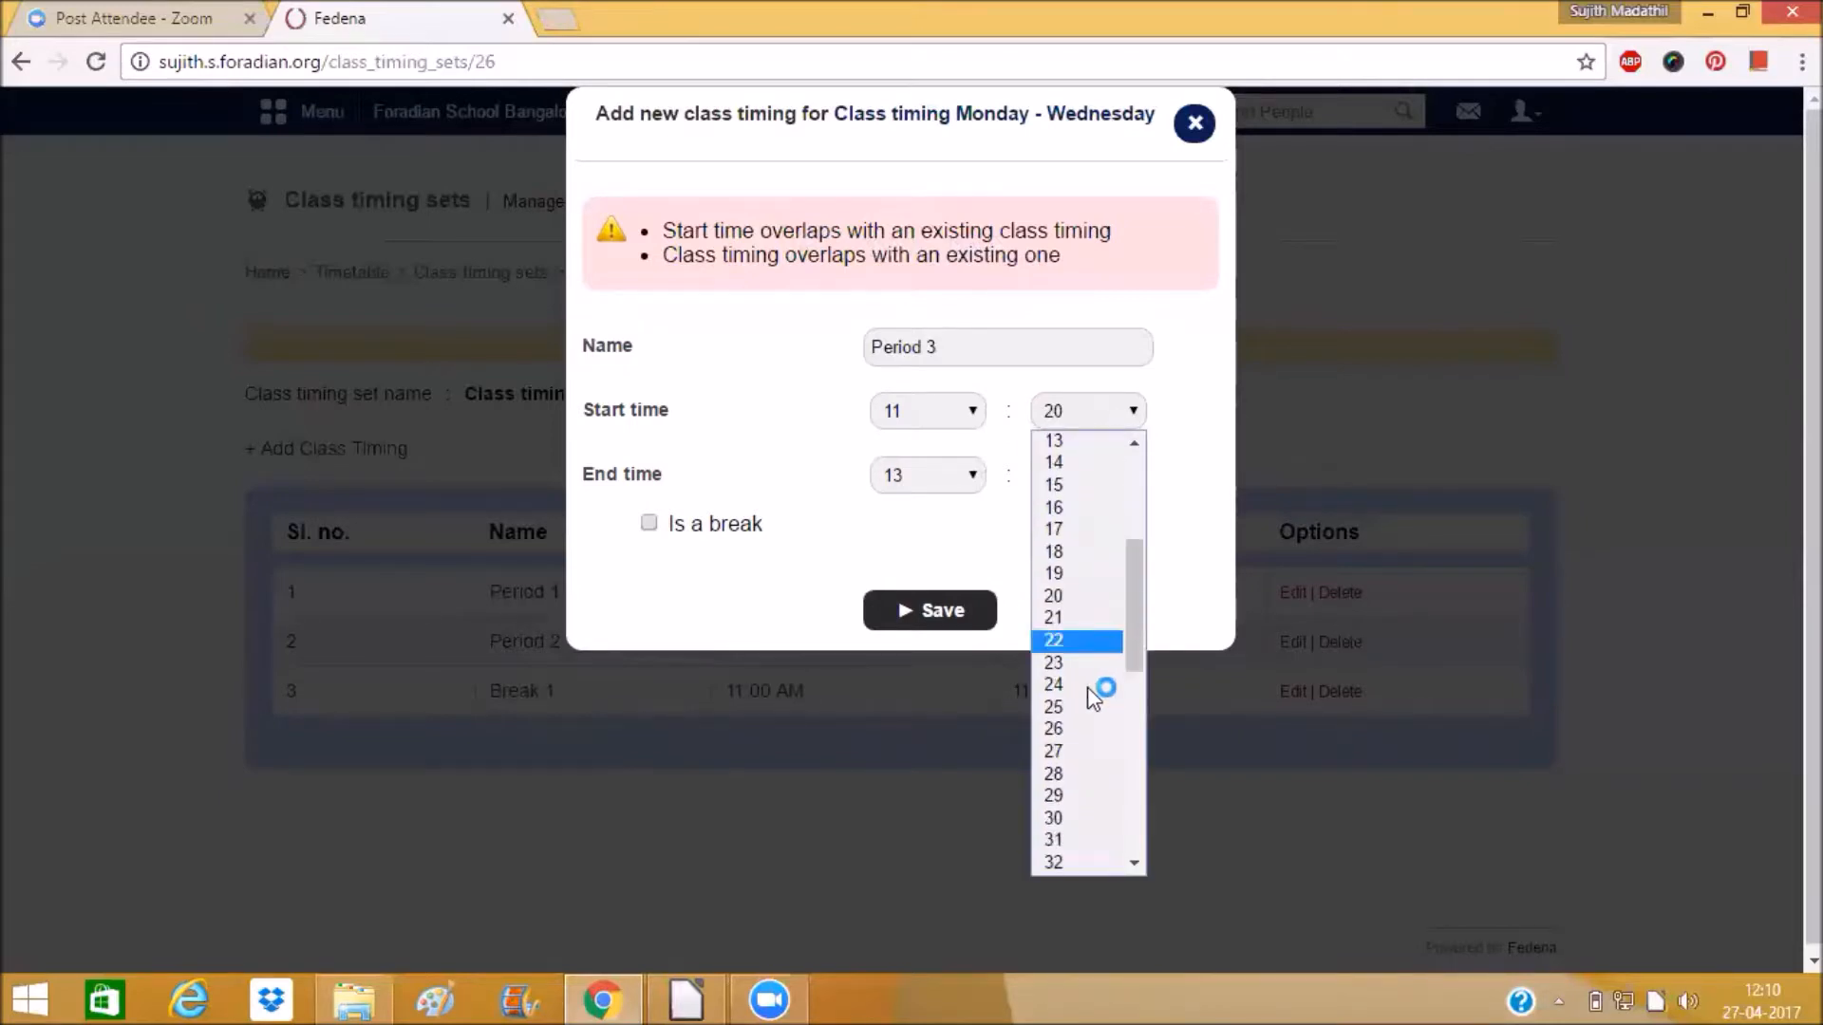
{"action": "left_click", "coordinate": [1073, 819]}
Set Period 3's end time to 12:30 and save it.
{"action": "left_click", "coordinate": [928, 472]}
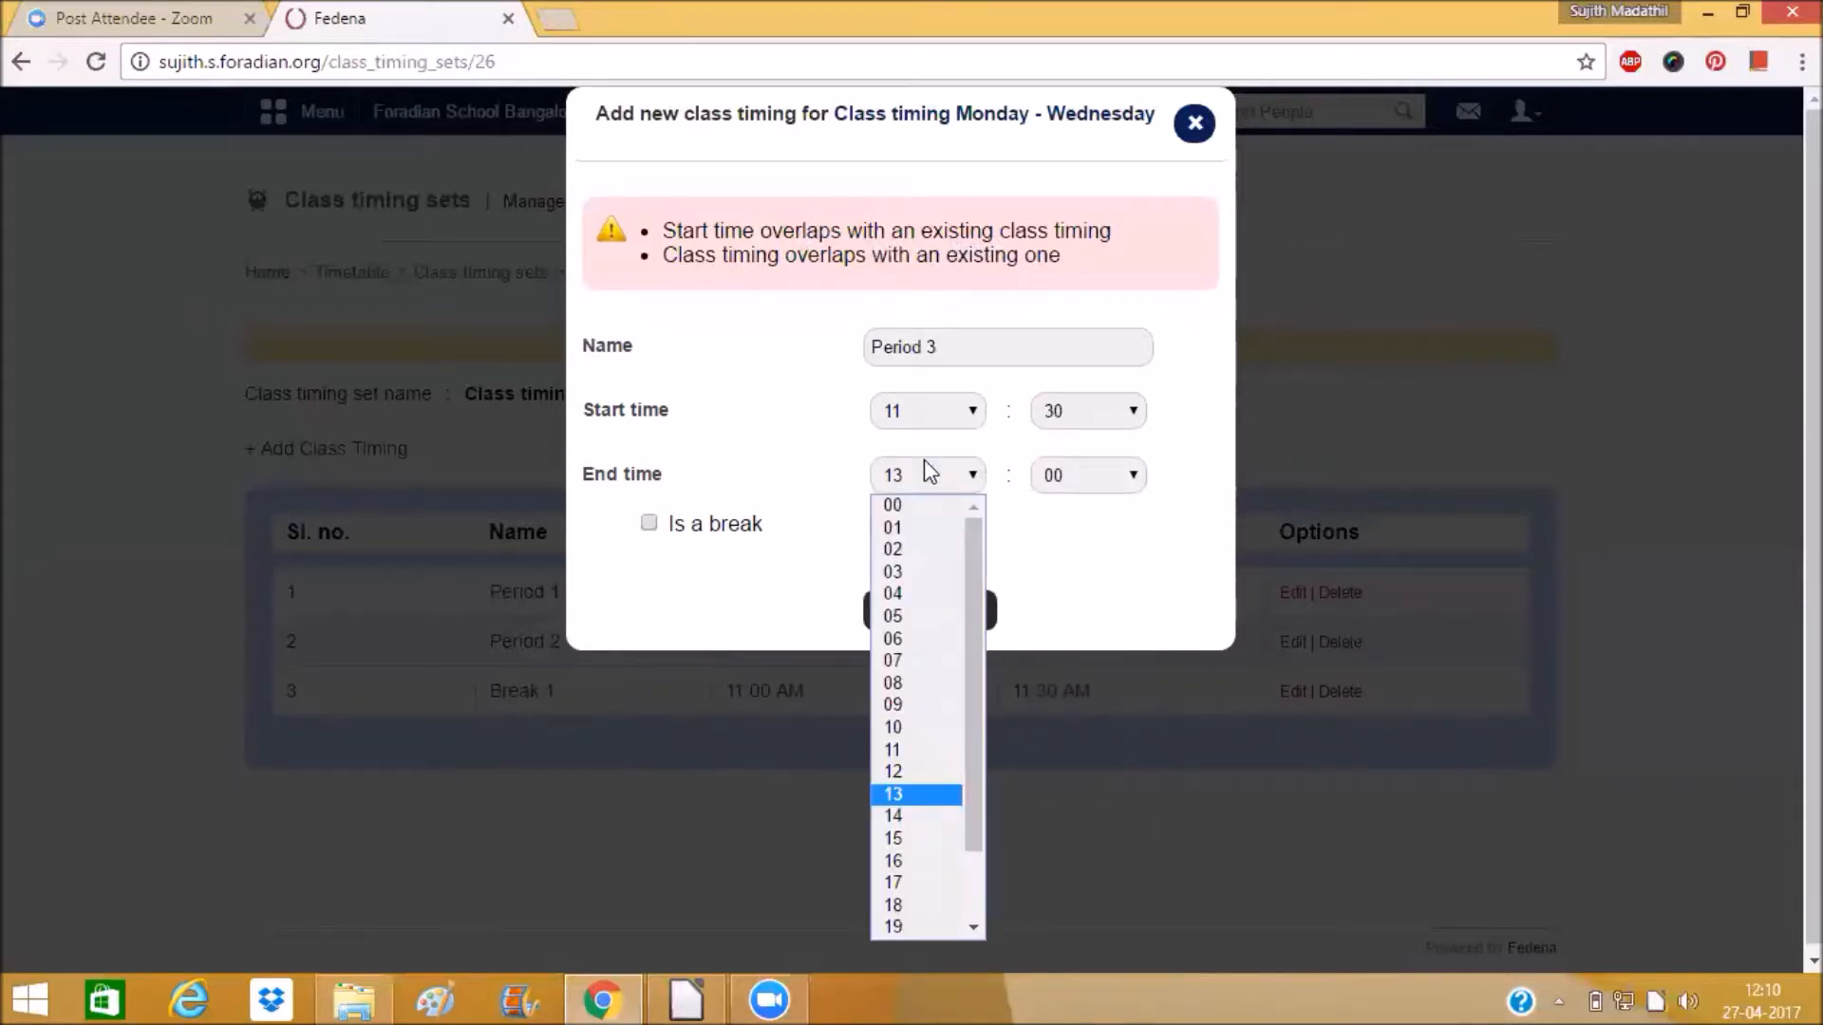
{"action": "left_click", "coordinate": [934, 772]}
{"action": "left_click", "coordinate": [1087, 476]}
{"action": "scroll", "coordinate": [1090, 756], "scroll_direction": "down", "scroll_amount": 8}
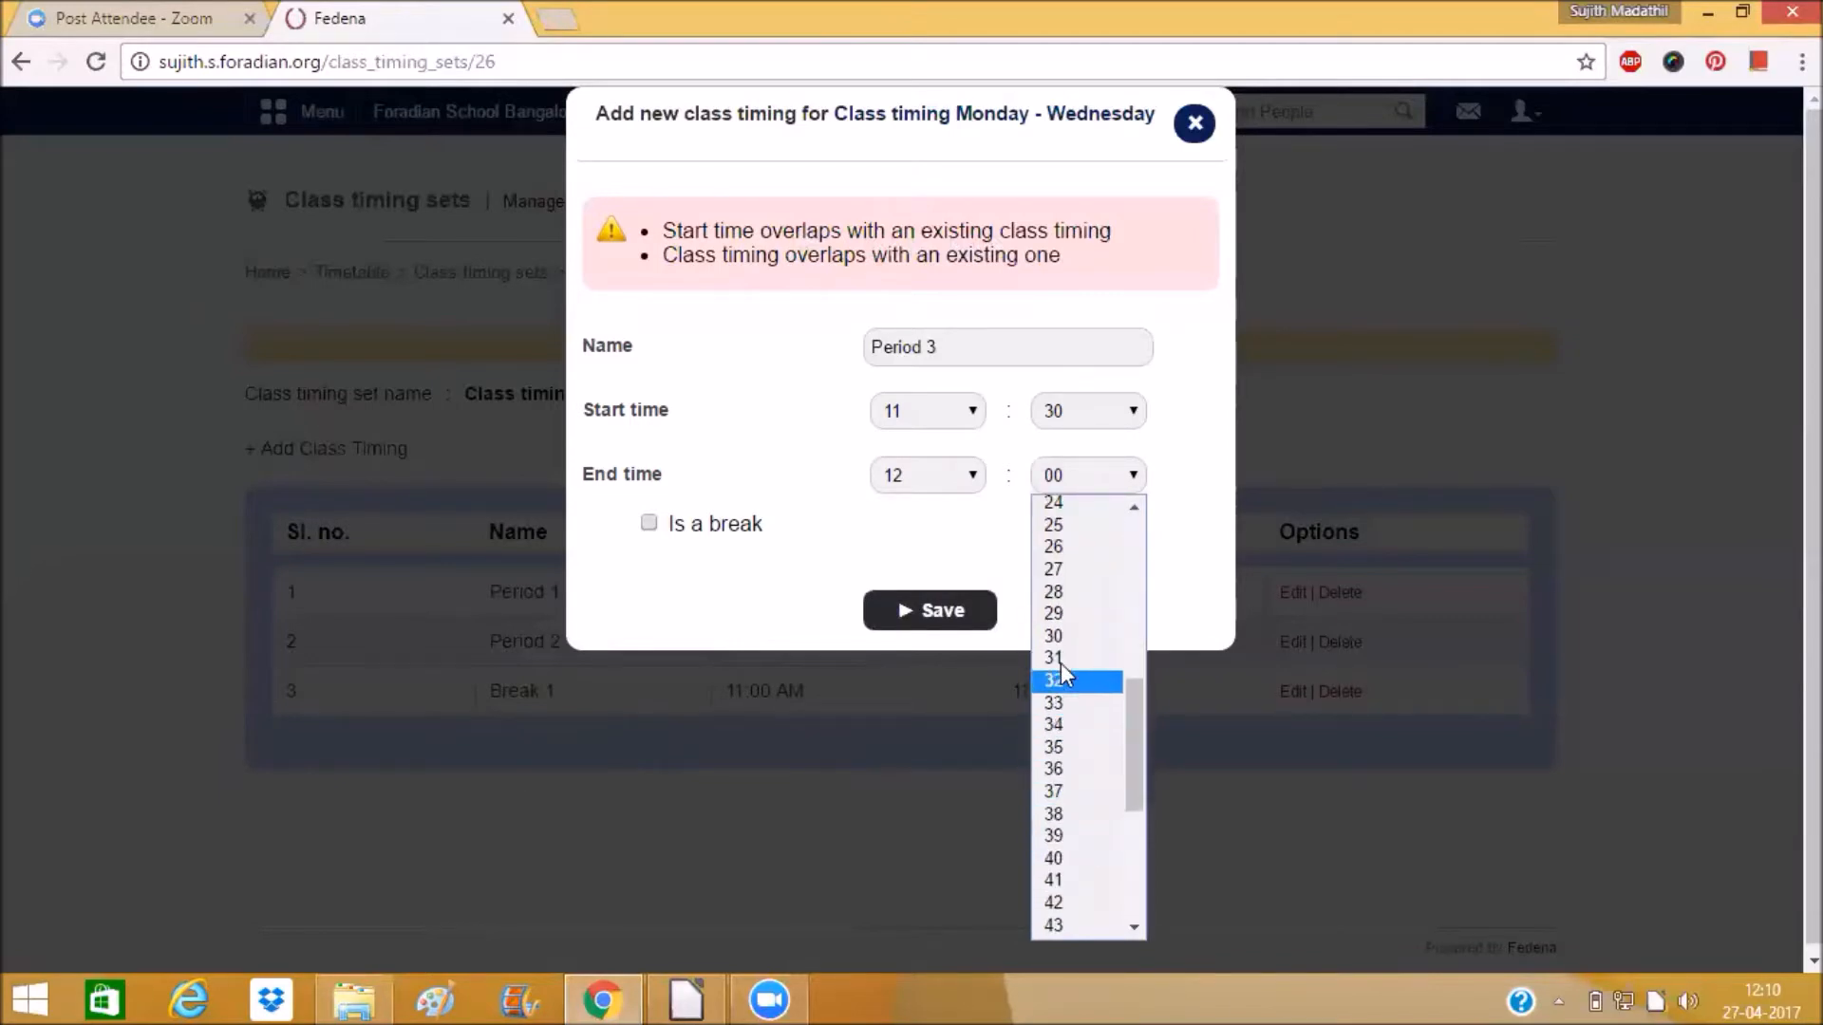
{"action": "left_click", "coordinate": [1059, 633]}
{"action": "left_click", "coordinate": [931, 611]}
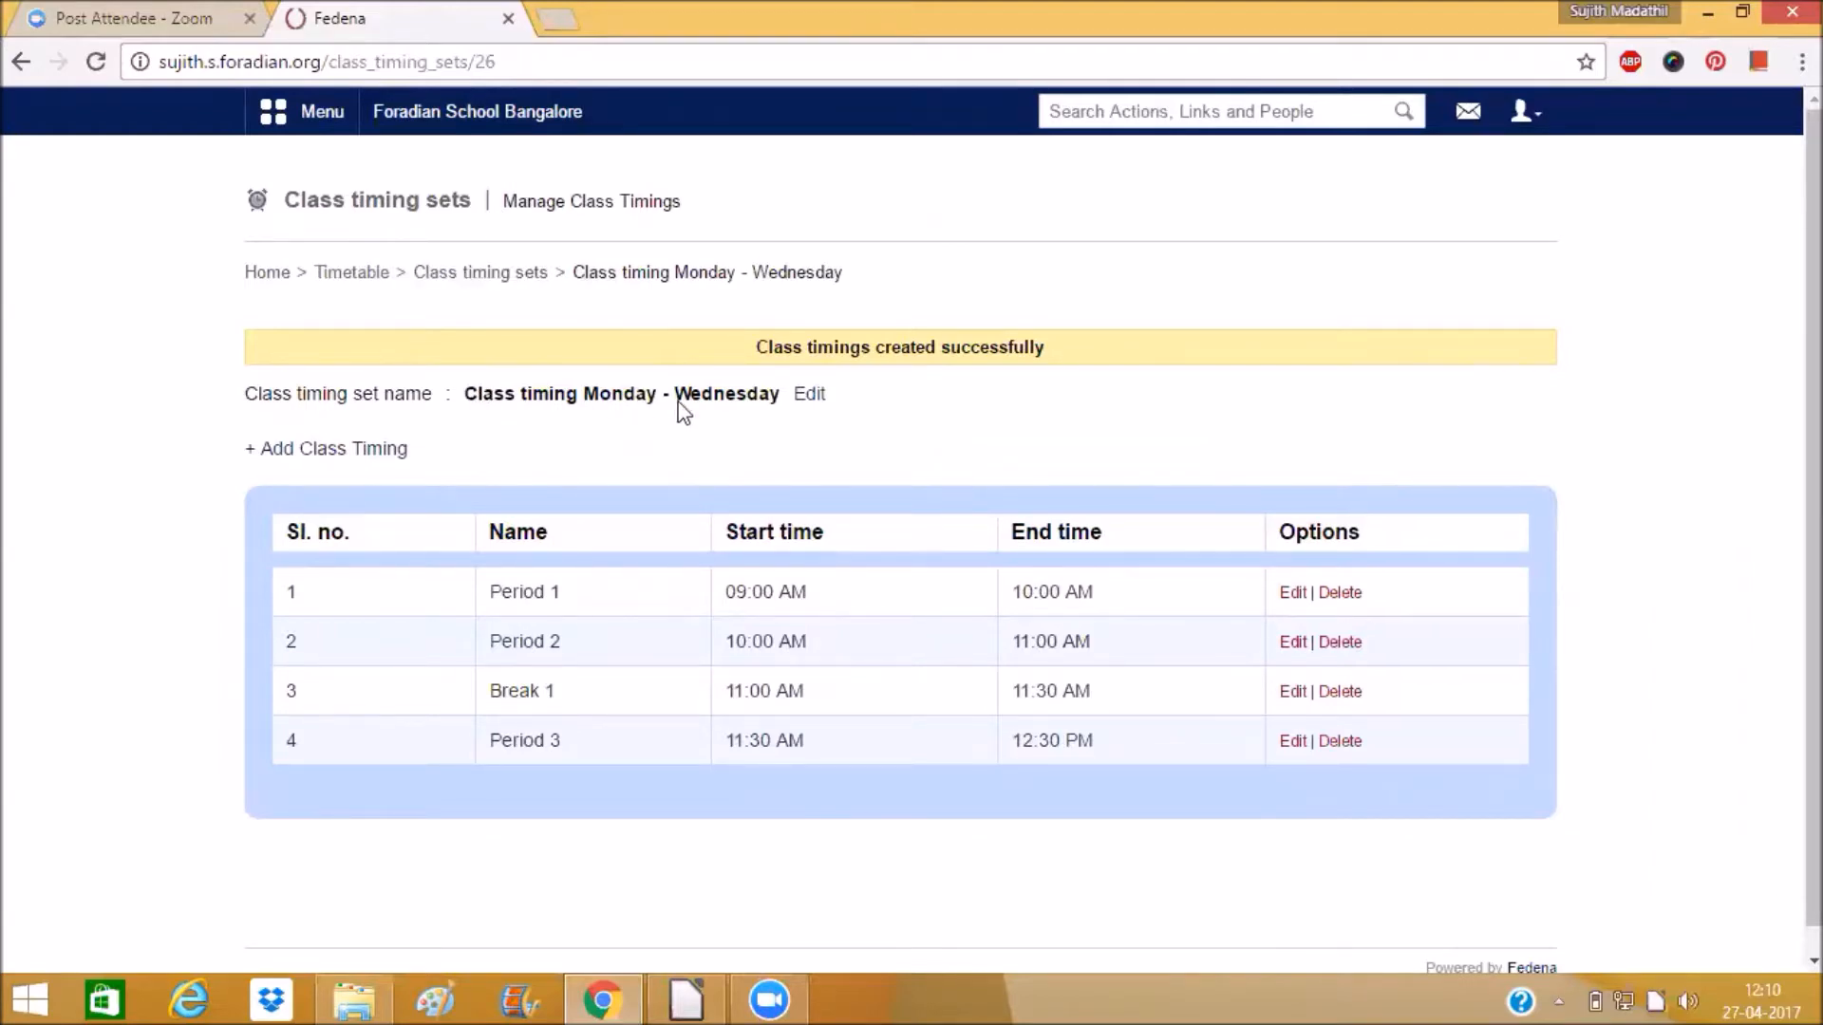
Create a new class timing set named Class Timing Thursday - Friday.
{"action": "left_click", "coordinate": [481, 281]}
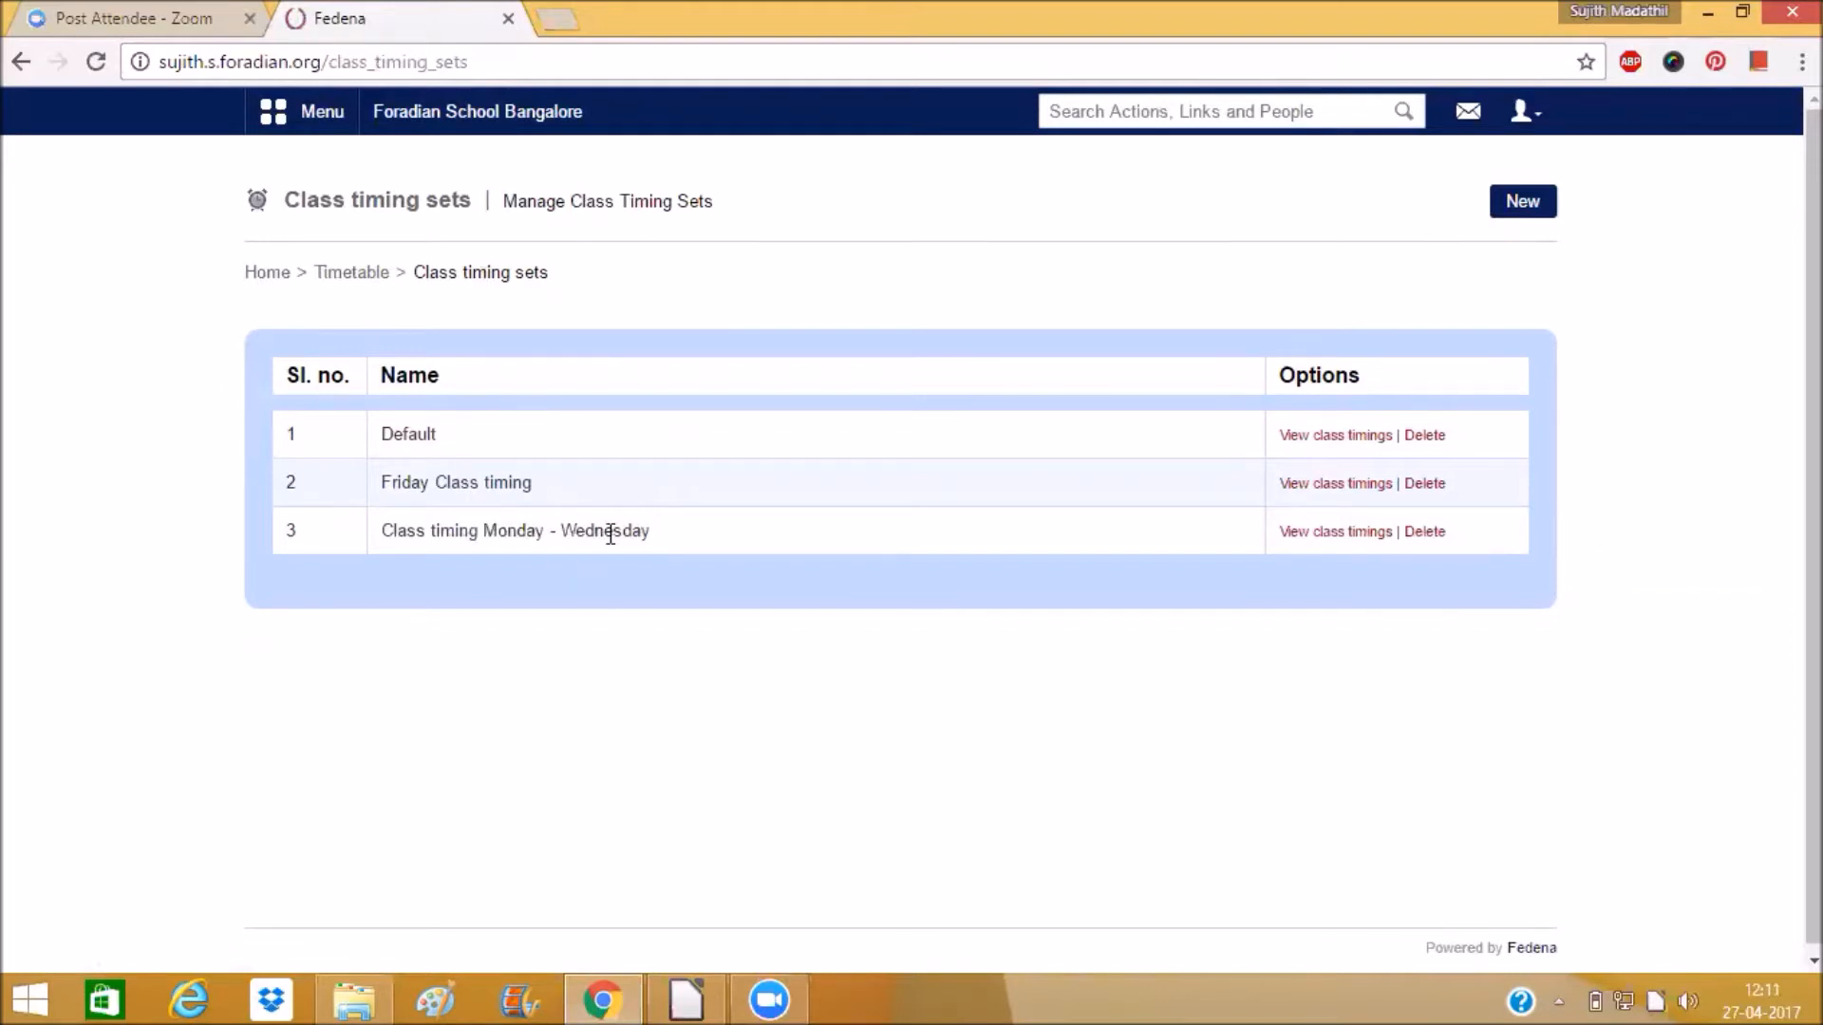
{"action": "left_click", "coordinate": [1510, 211]}
{"action": "left_click", "coordinate": [654, 343]}
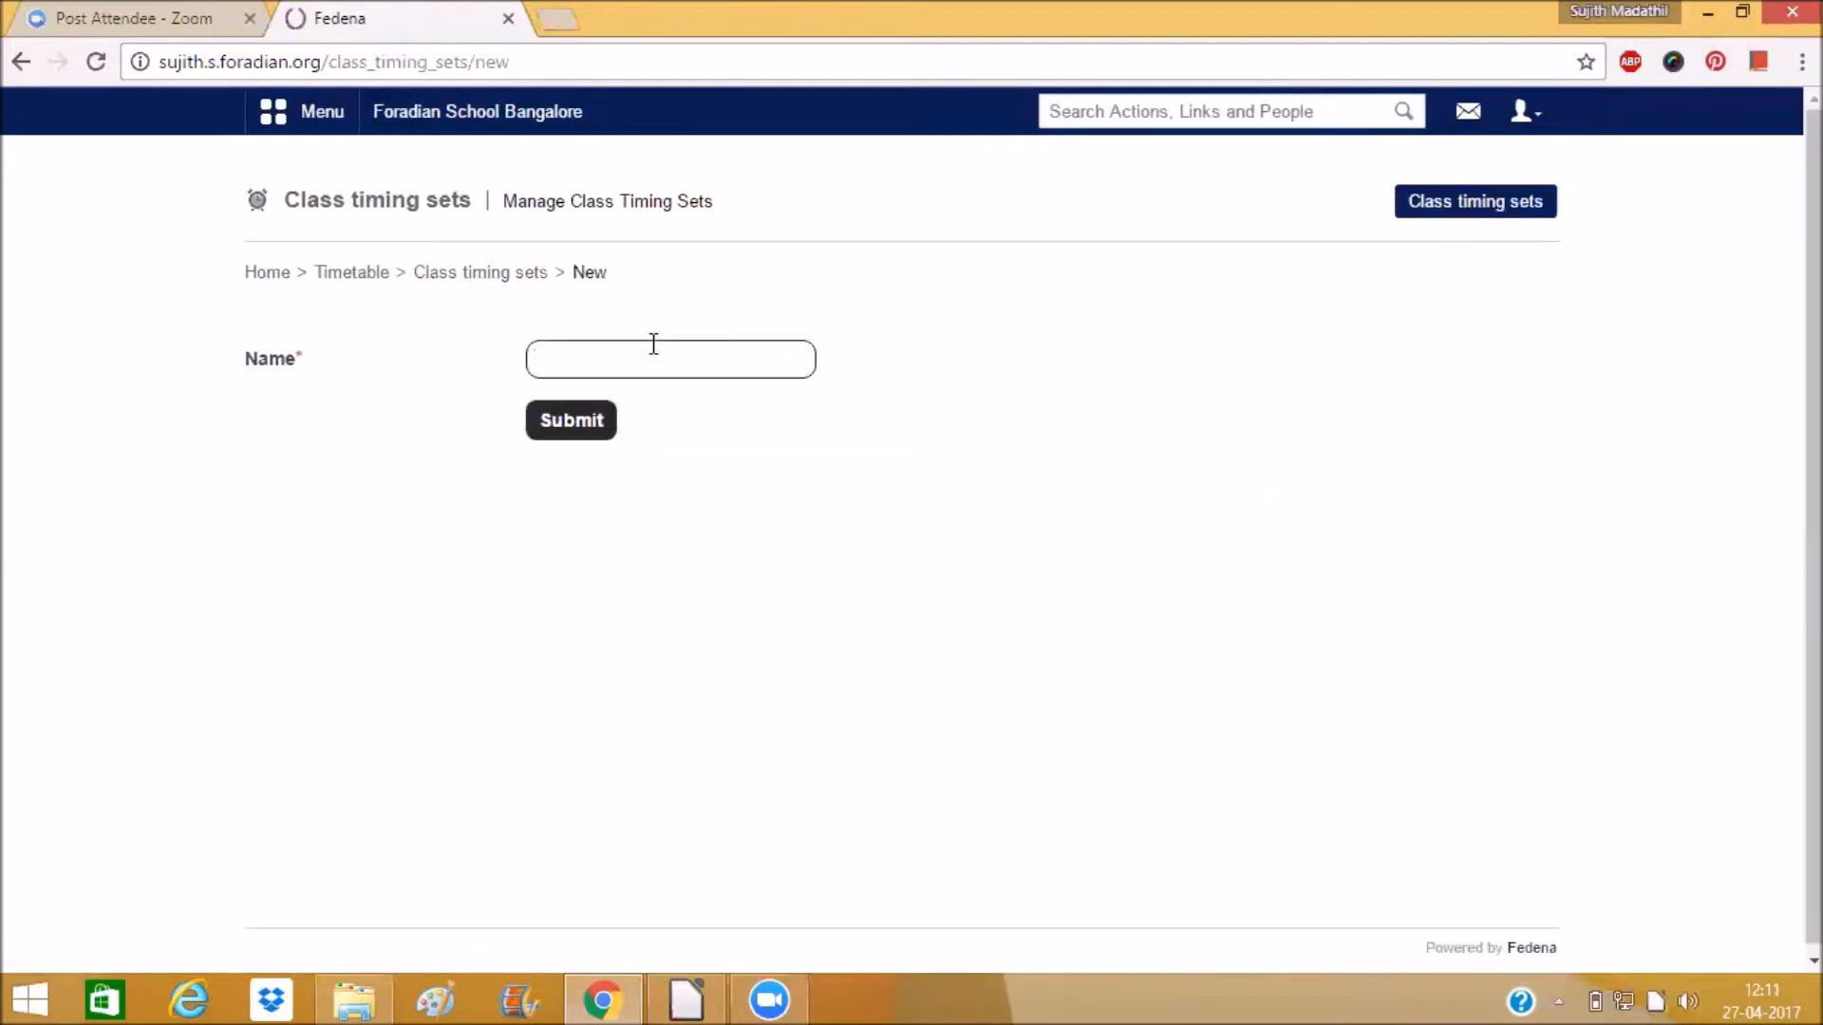
{"action": "type", "text": "Class Timing Thursday - Friday"}
{"action": "left_click", "coordinate": [555, 426]}
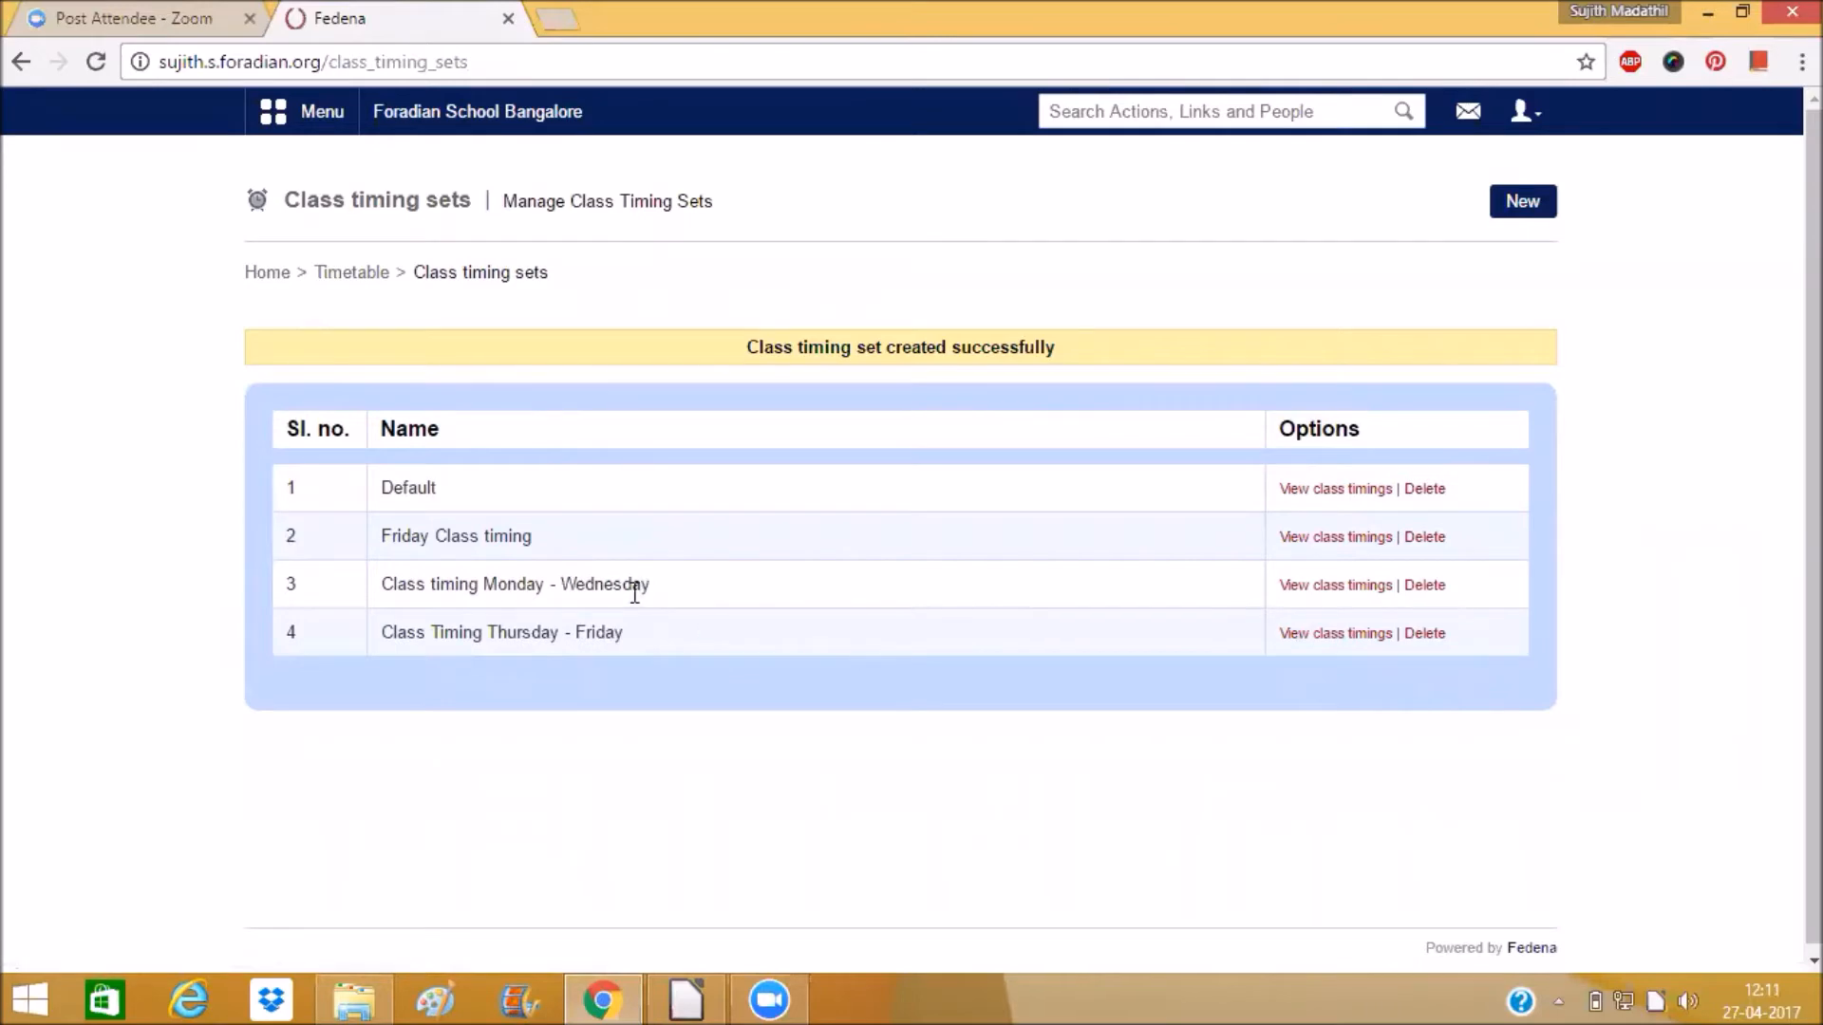
Open the Thursday - Friday set and add a class timing named Period 1 starting at 10:00.
{"action": "left_click", "coordinate": [1320, 633]}
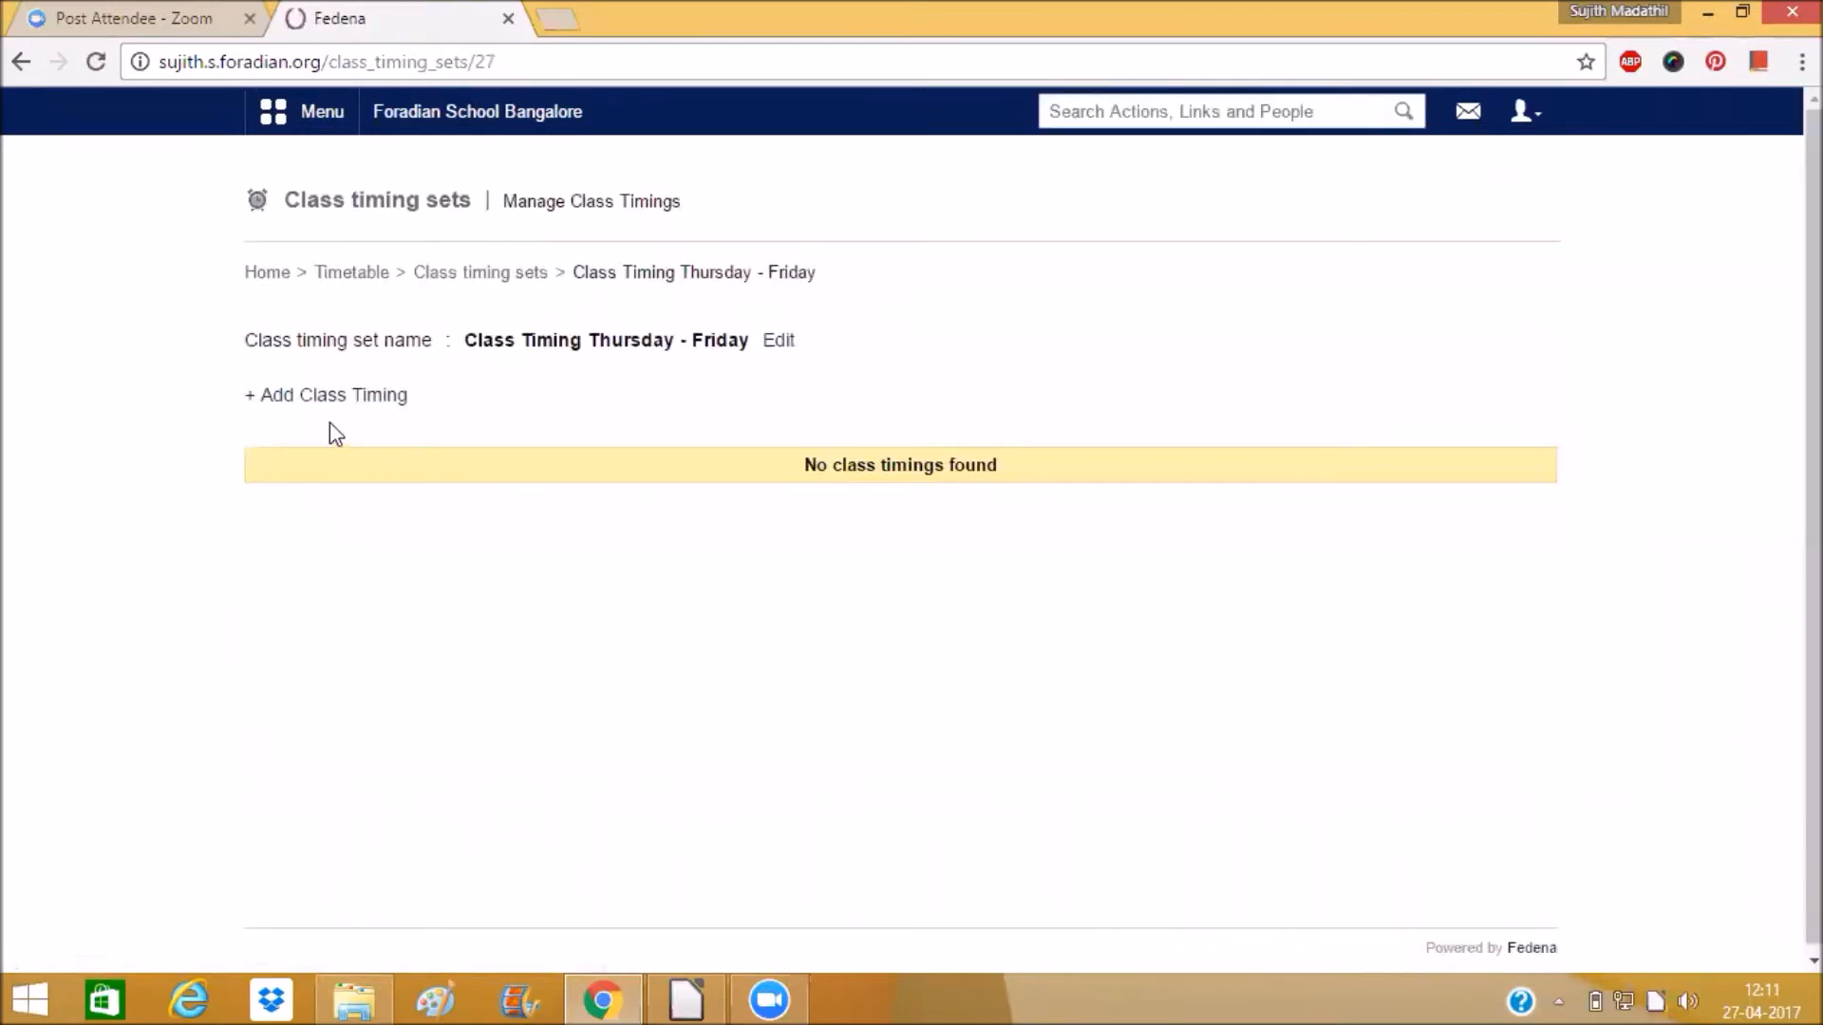
{"action": "left_click", "coordinate": [326, 397]}
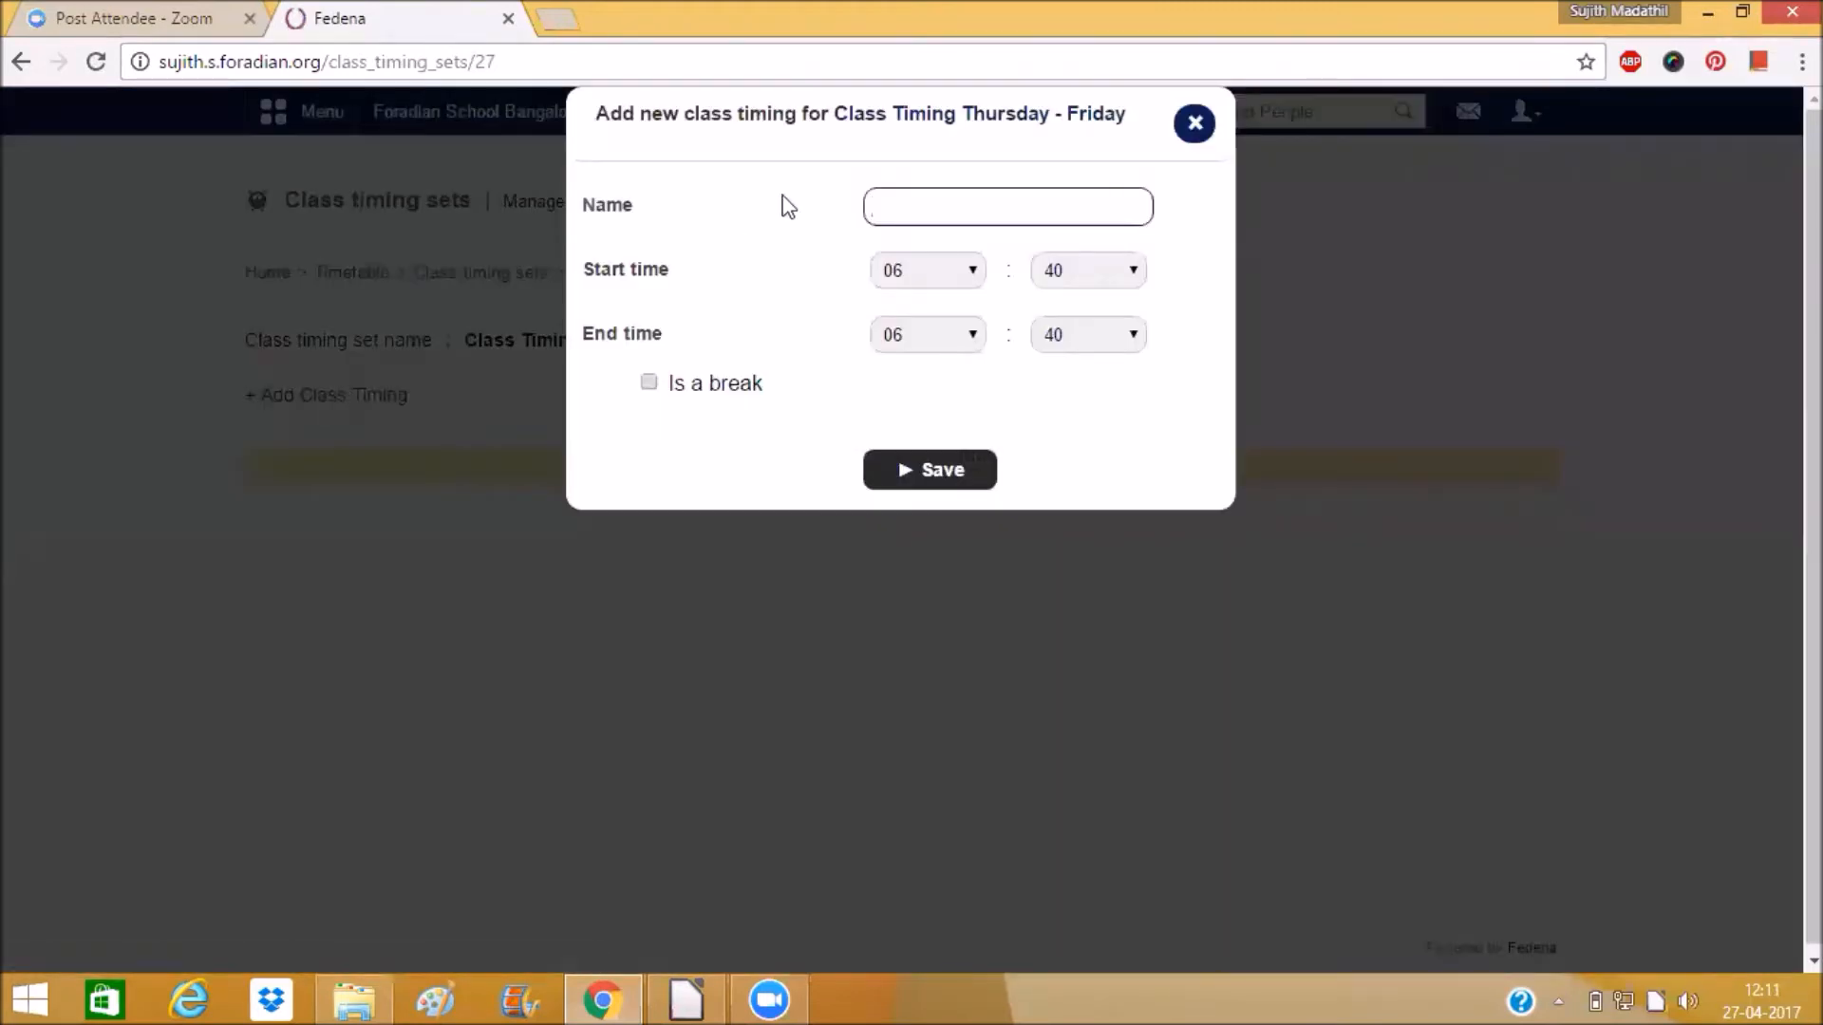
{"action": "type", "text": "Period 1"}
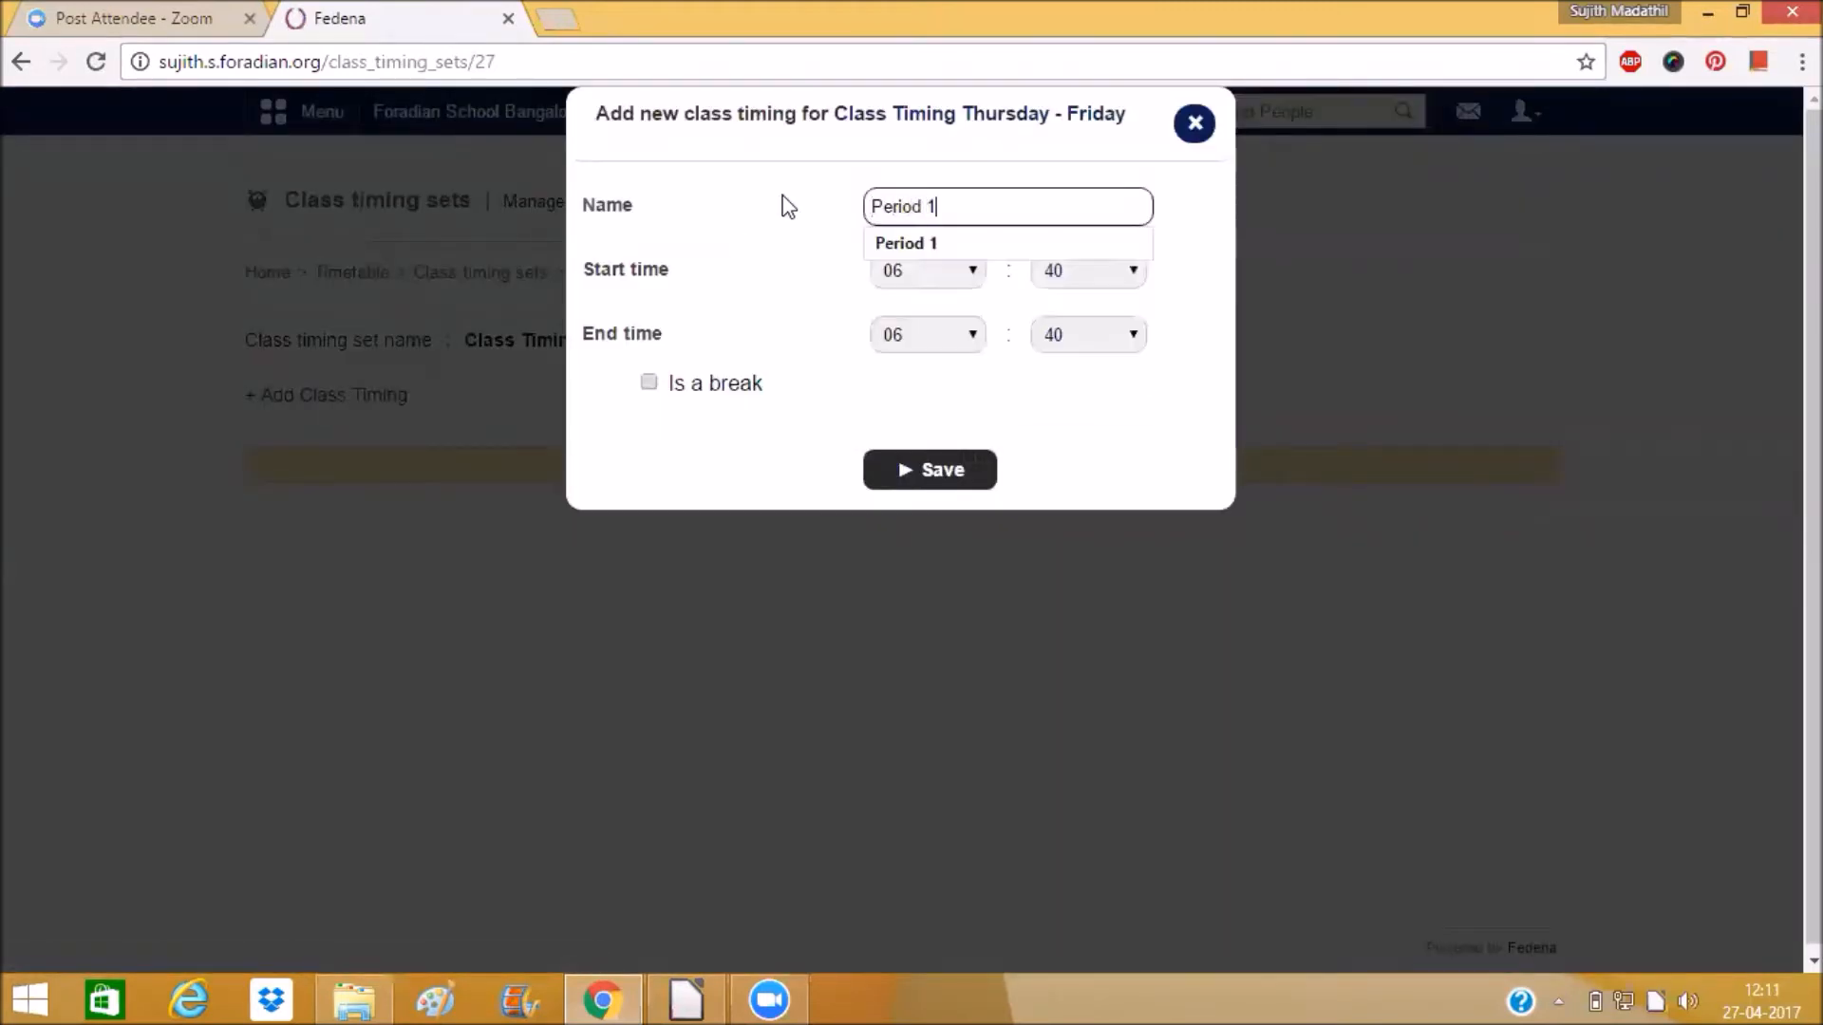
{"action": "left_click", "coordinate": [940, 256]}
{"action": "left_click", "coordinate": [942, 272]}
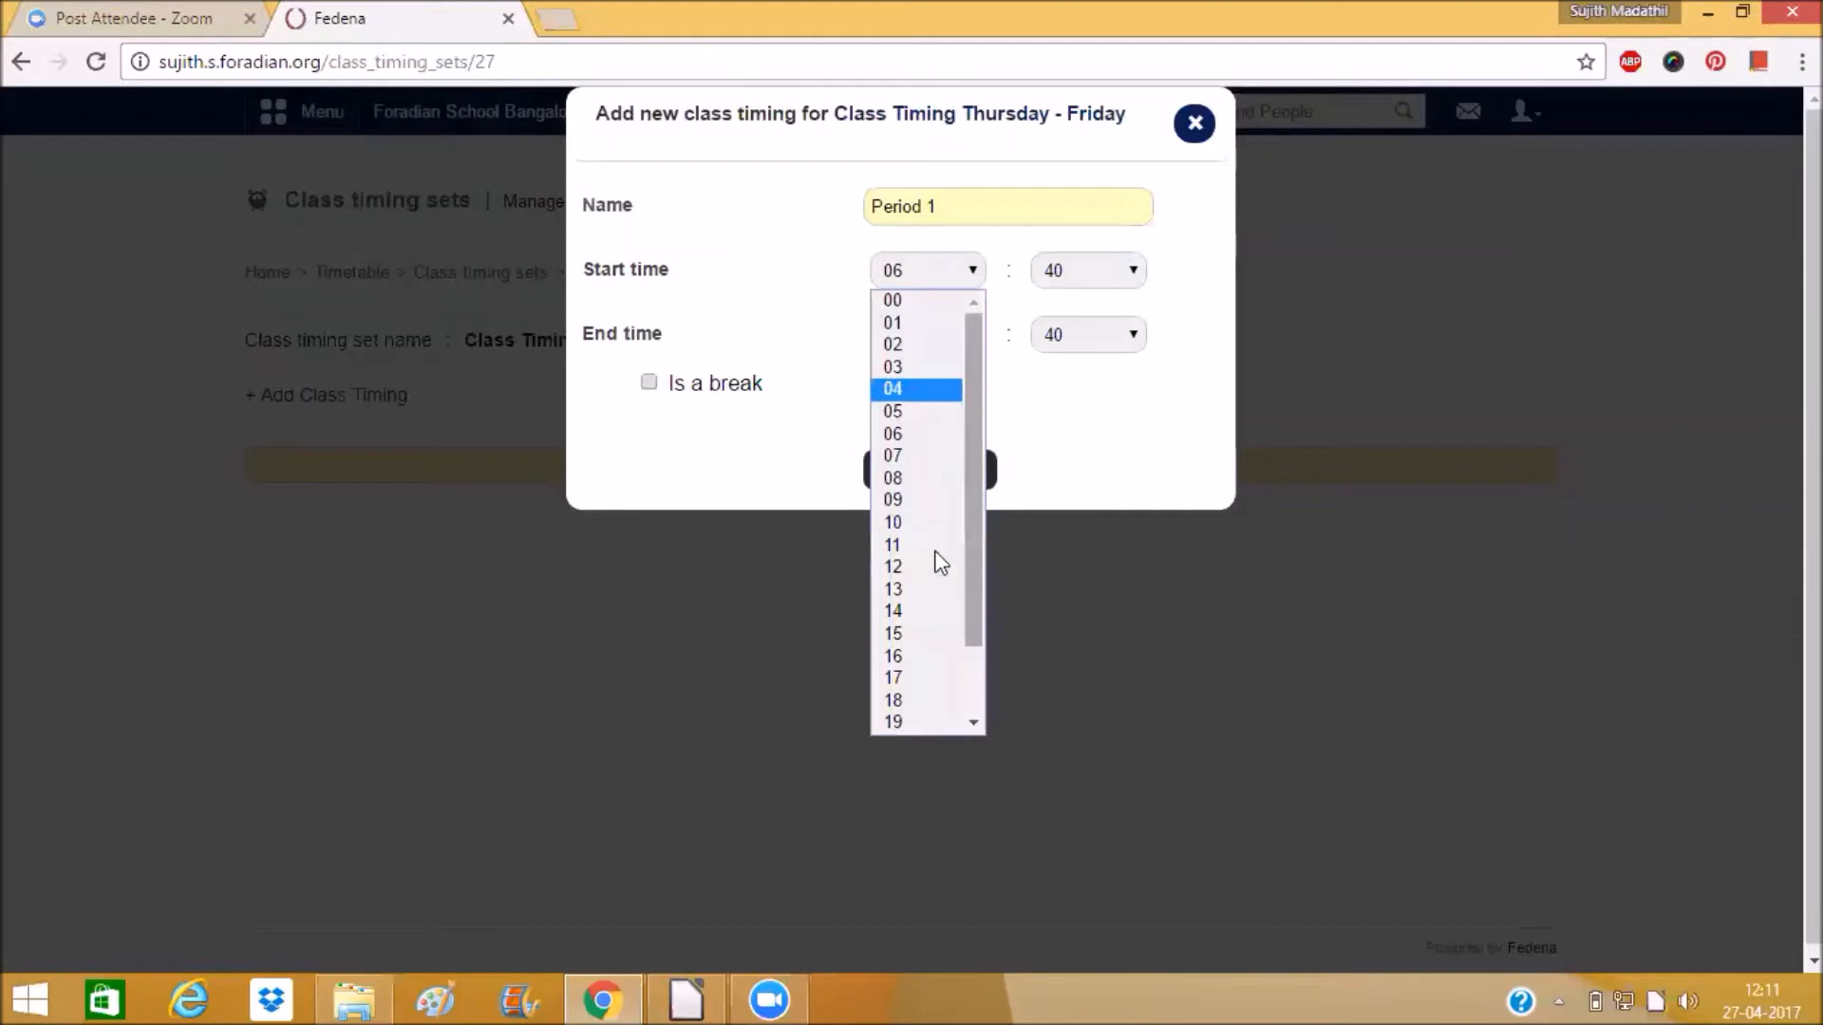
{"action": "left_click", "coordinate": [914, 522]}
{"action": "left_click", "coordinate": [1075, 276]}
{"action": "scroll", "coordinate": [1084, 350], "scroll_direction": "up", "scroll_amount": 7}
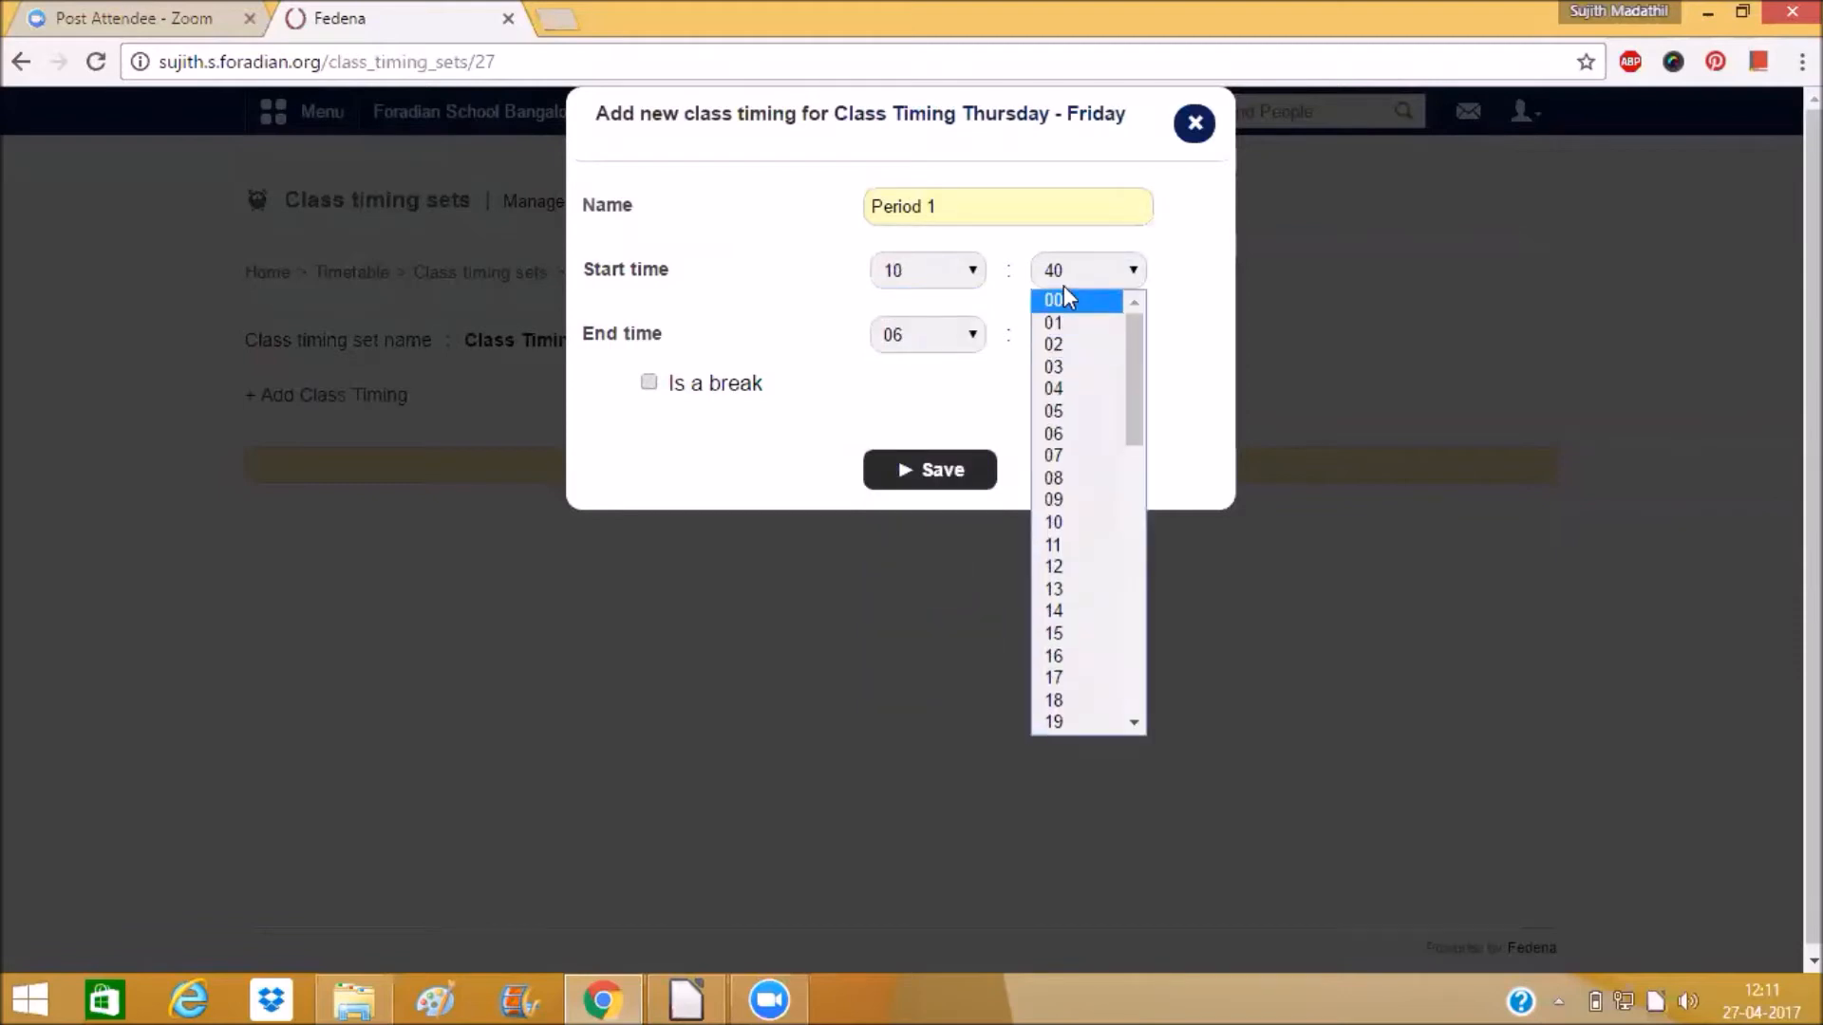
{"action": "left_click", "coordinate": [1064, 297]}
Set Period 1's end time to 11:00 and save it.
{"action": "left_click", "coordinate": [966, 335]}
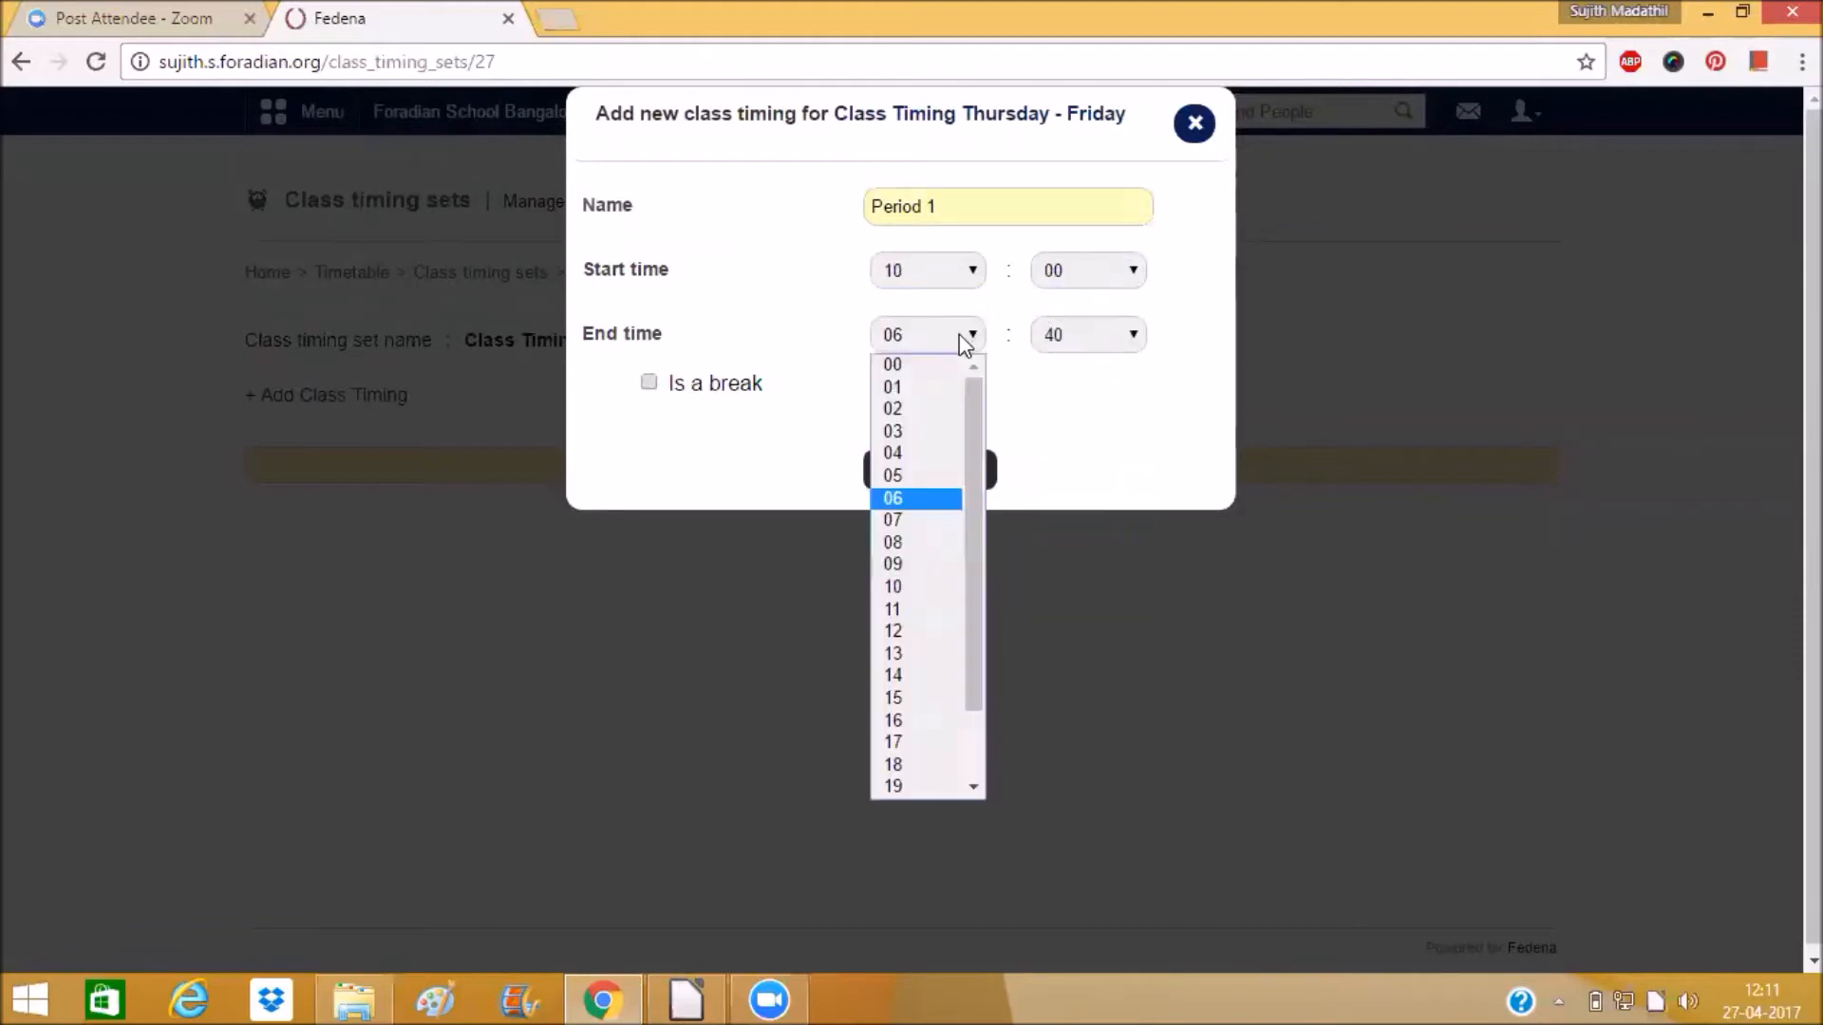
{"action": "left_click", "coordinate": [921, 609]}
{"action": "left_click", "coordinate": [1082, 334]}
{"action": "scroll", "coordinate": [1063, 398], "scroll_direction": "up", "scroll_amount": 7}
{"action": "left_click", "coordinate": [1064, 366]}
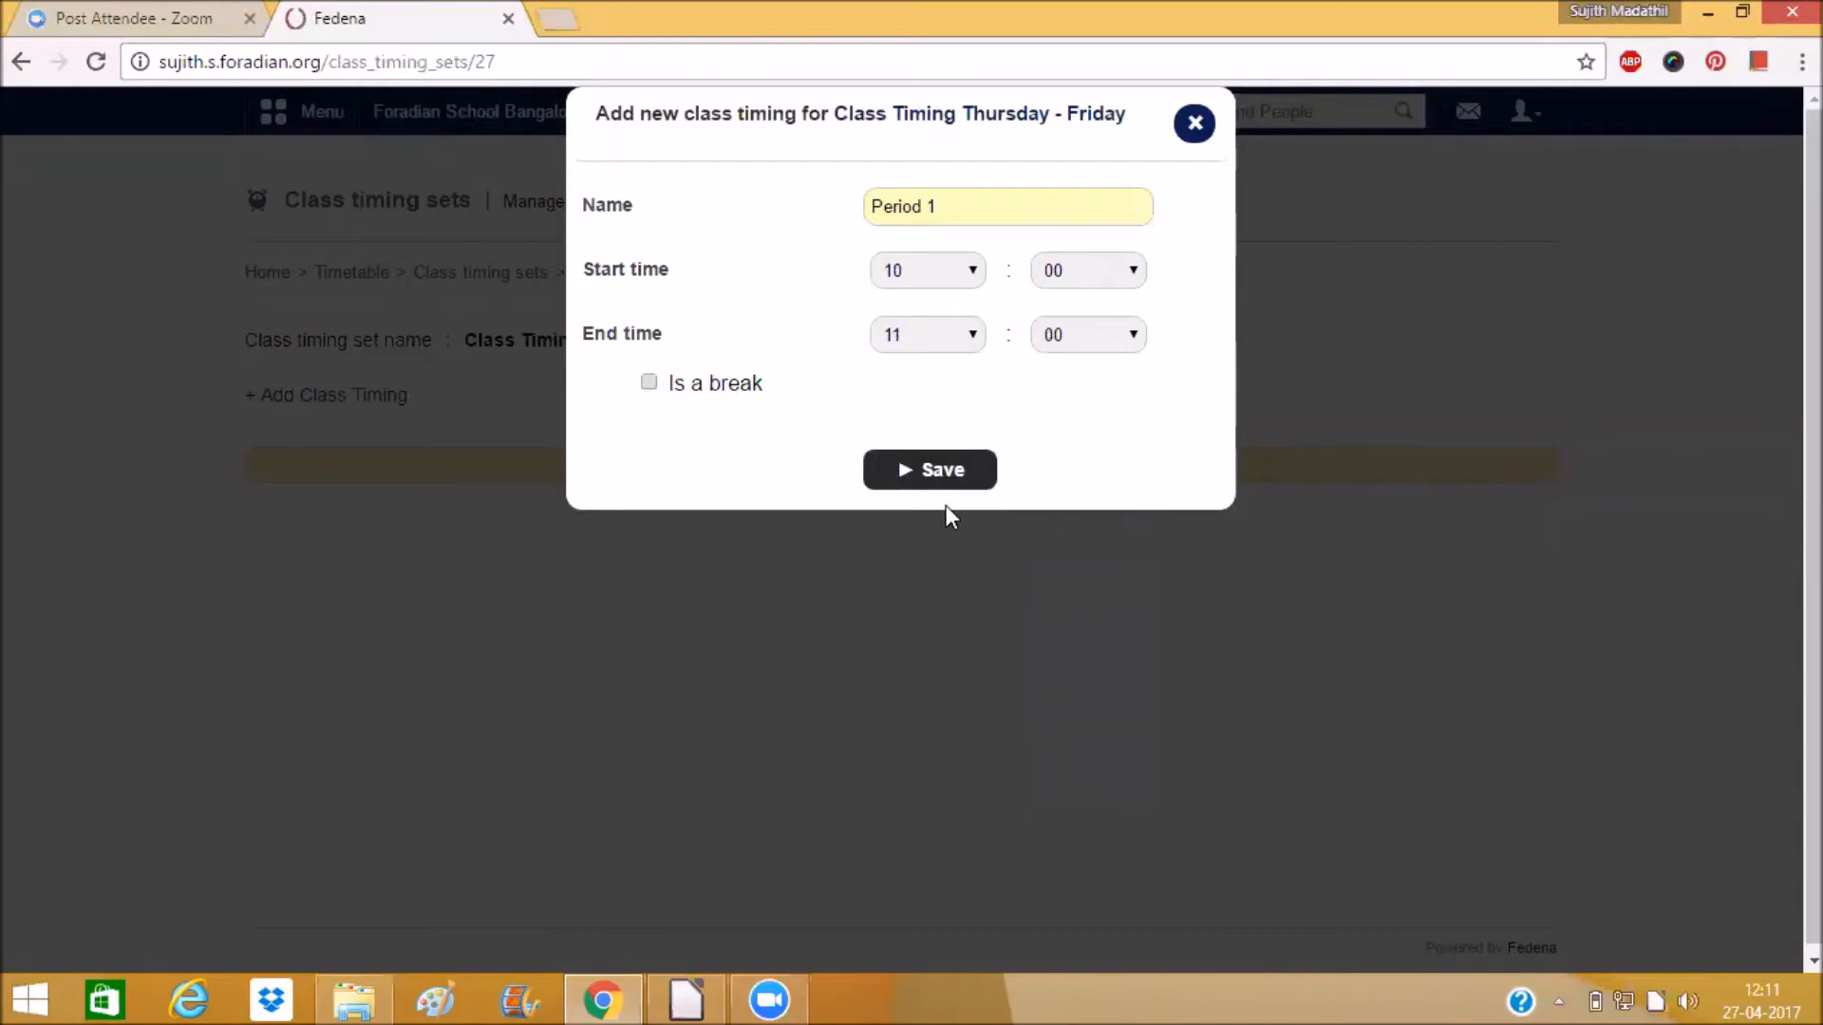
{"action": "left_click", "coordinate": [936, 481]}
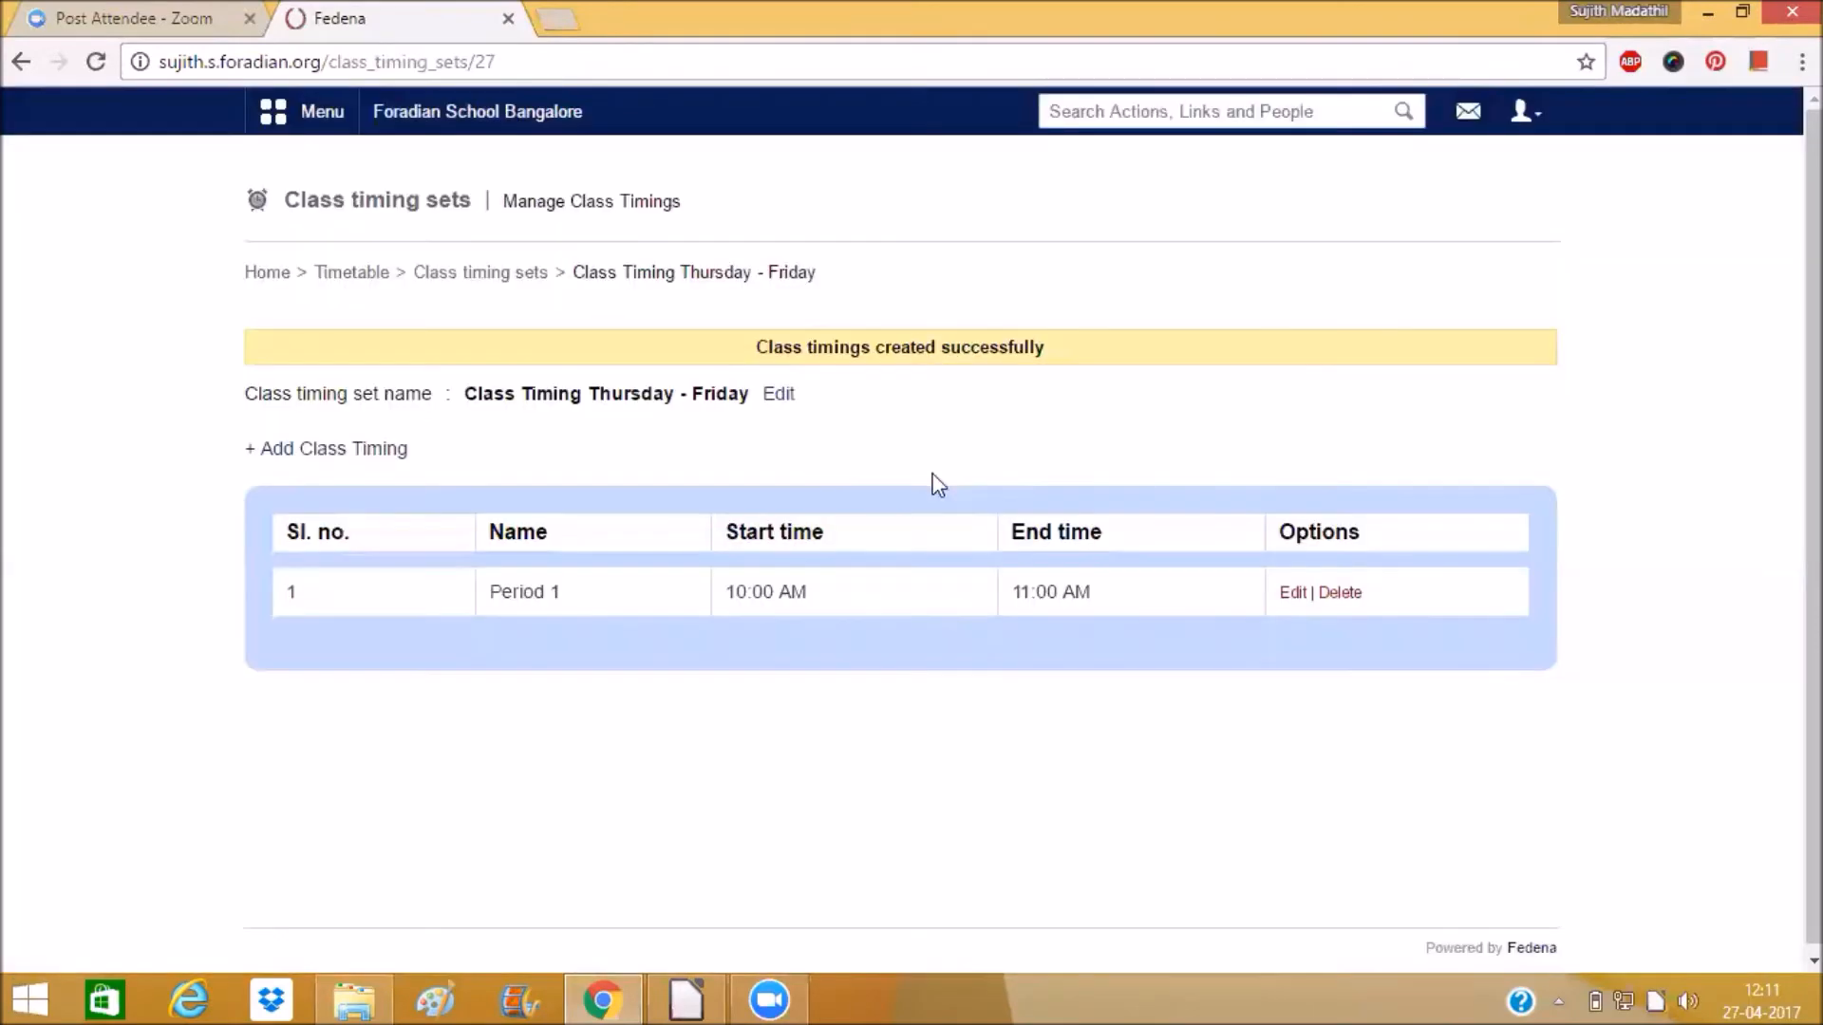
Add a class timing named Period 2 with a start time of 11:00.
{"action": "left_click", "coordinate": [370, 452]}
{"action": "left_click", "coordinate": [1001, 189]}
{"action": "type", "text": "Period 2"}
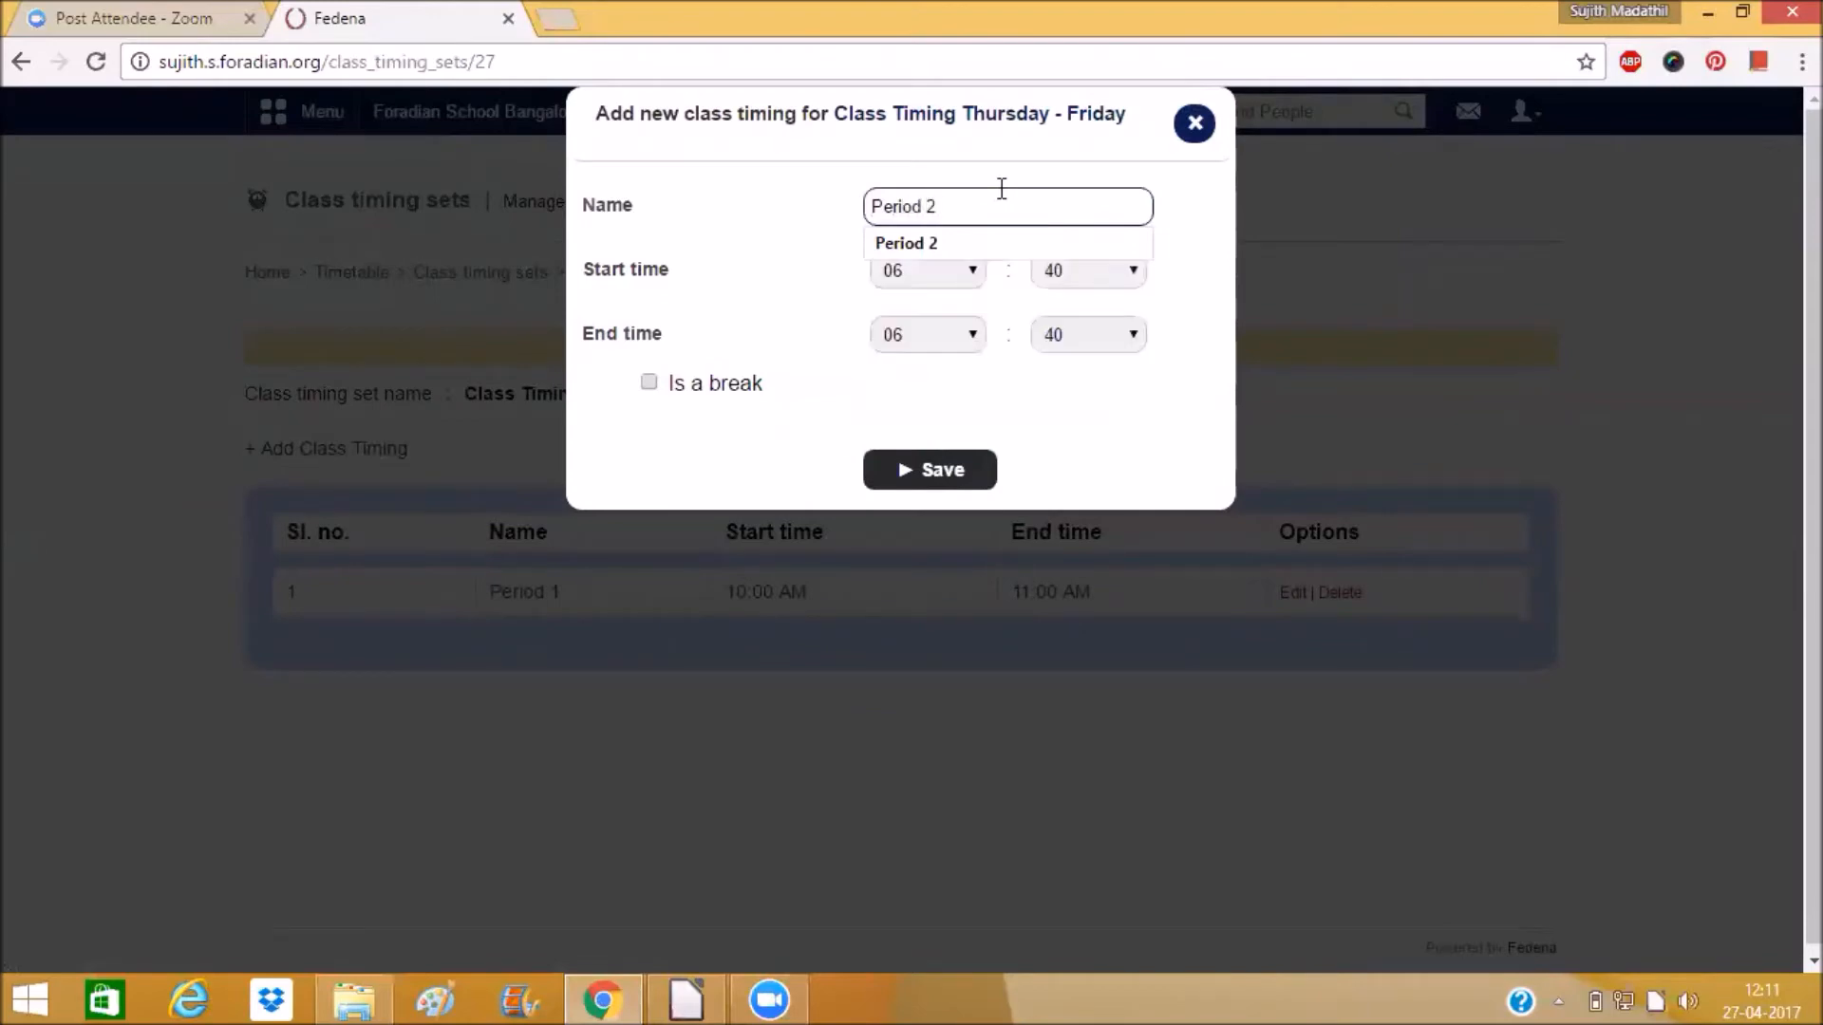
{"action": "left_click", "coordinate": [926, 276]}
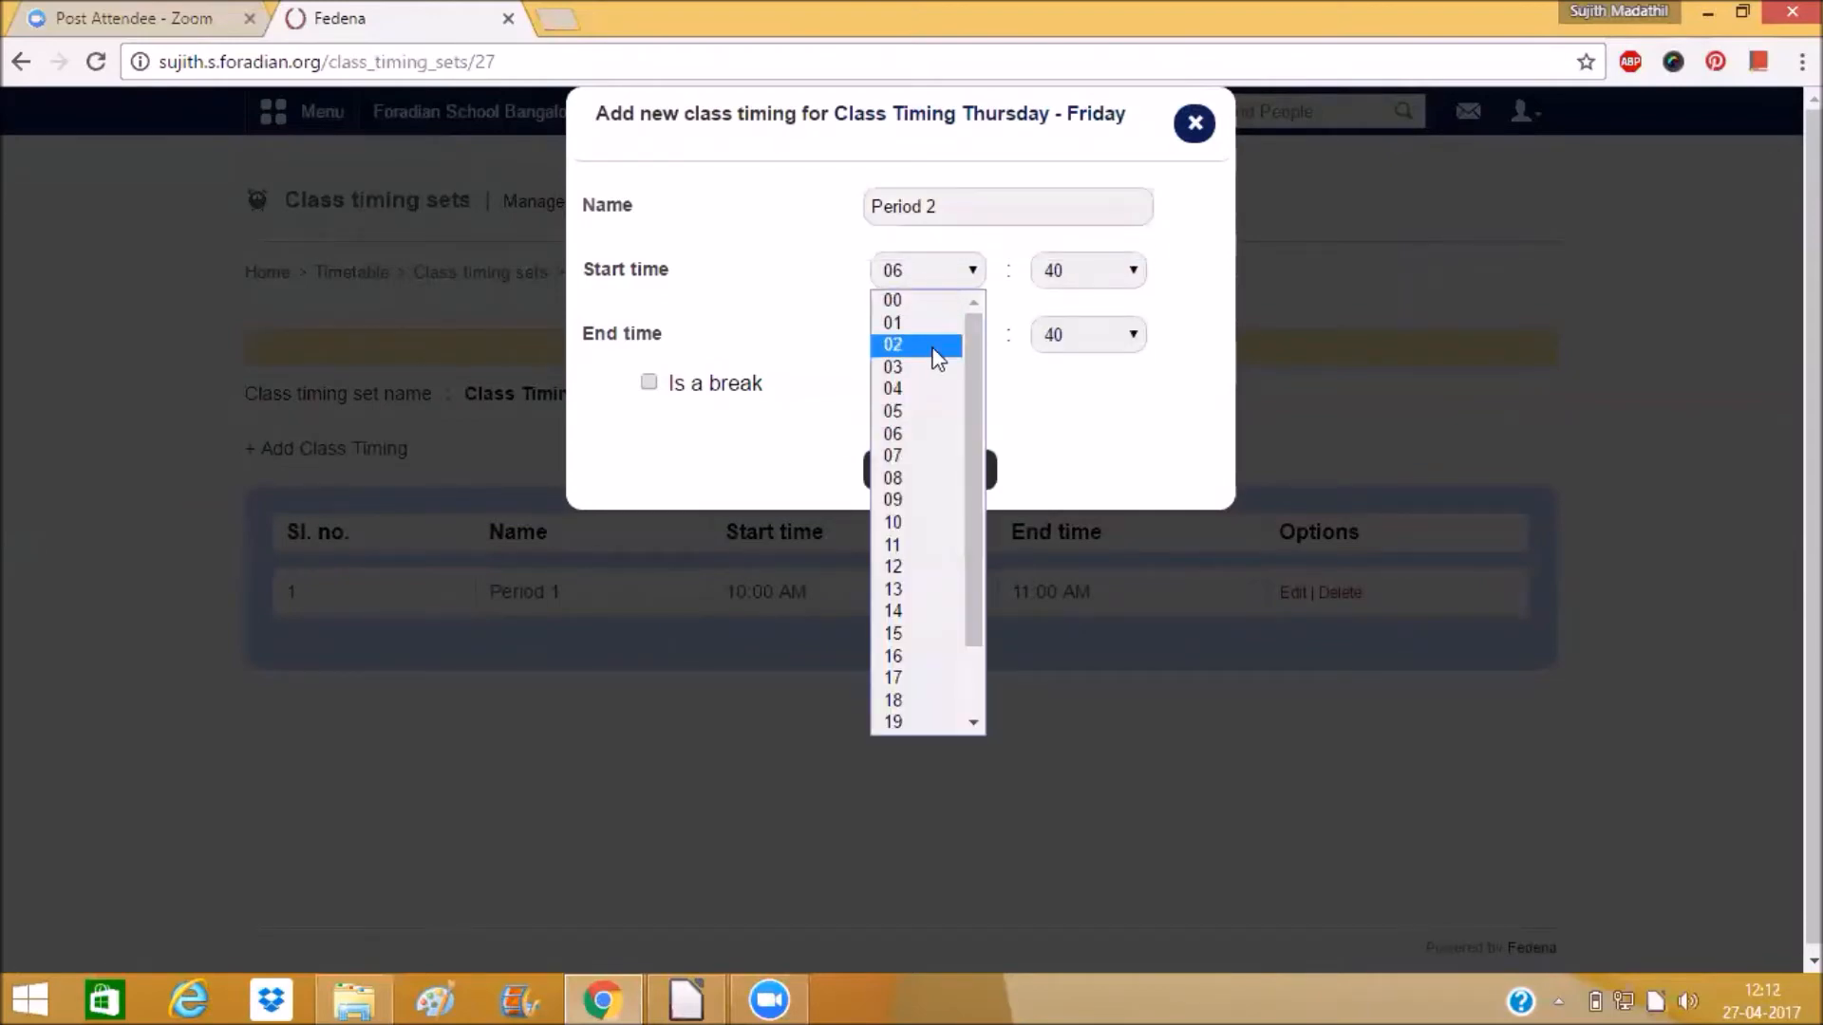
{"action": "left_click", "coordinate": [936, 544]}
{"action": "left_click", "coordinate": [1107, 281]}
{"action": "scroll", "coordinate": [1092, 304], "scroll_direction": "up", "scroll_amount": 7}
{"action": "left_click", "coordinate": [1086, 304]}
Set Period 2's end time to 12:00 and save it.
{"action": "left_click", "coordinate": [971, 336]}
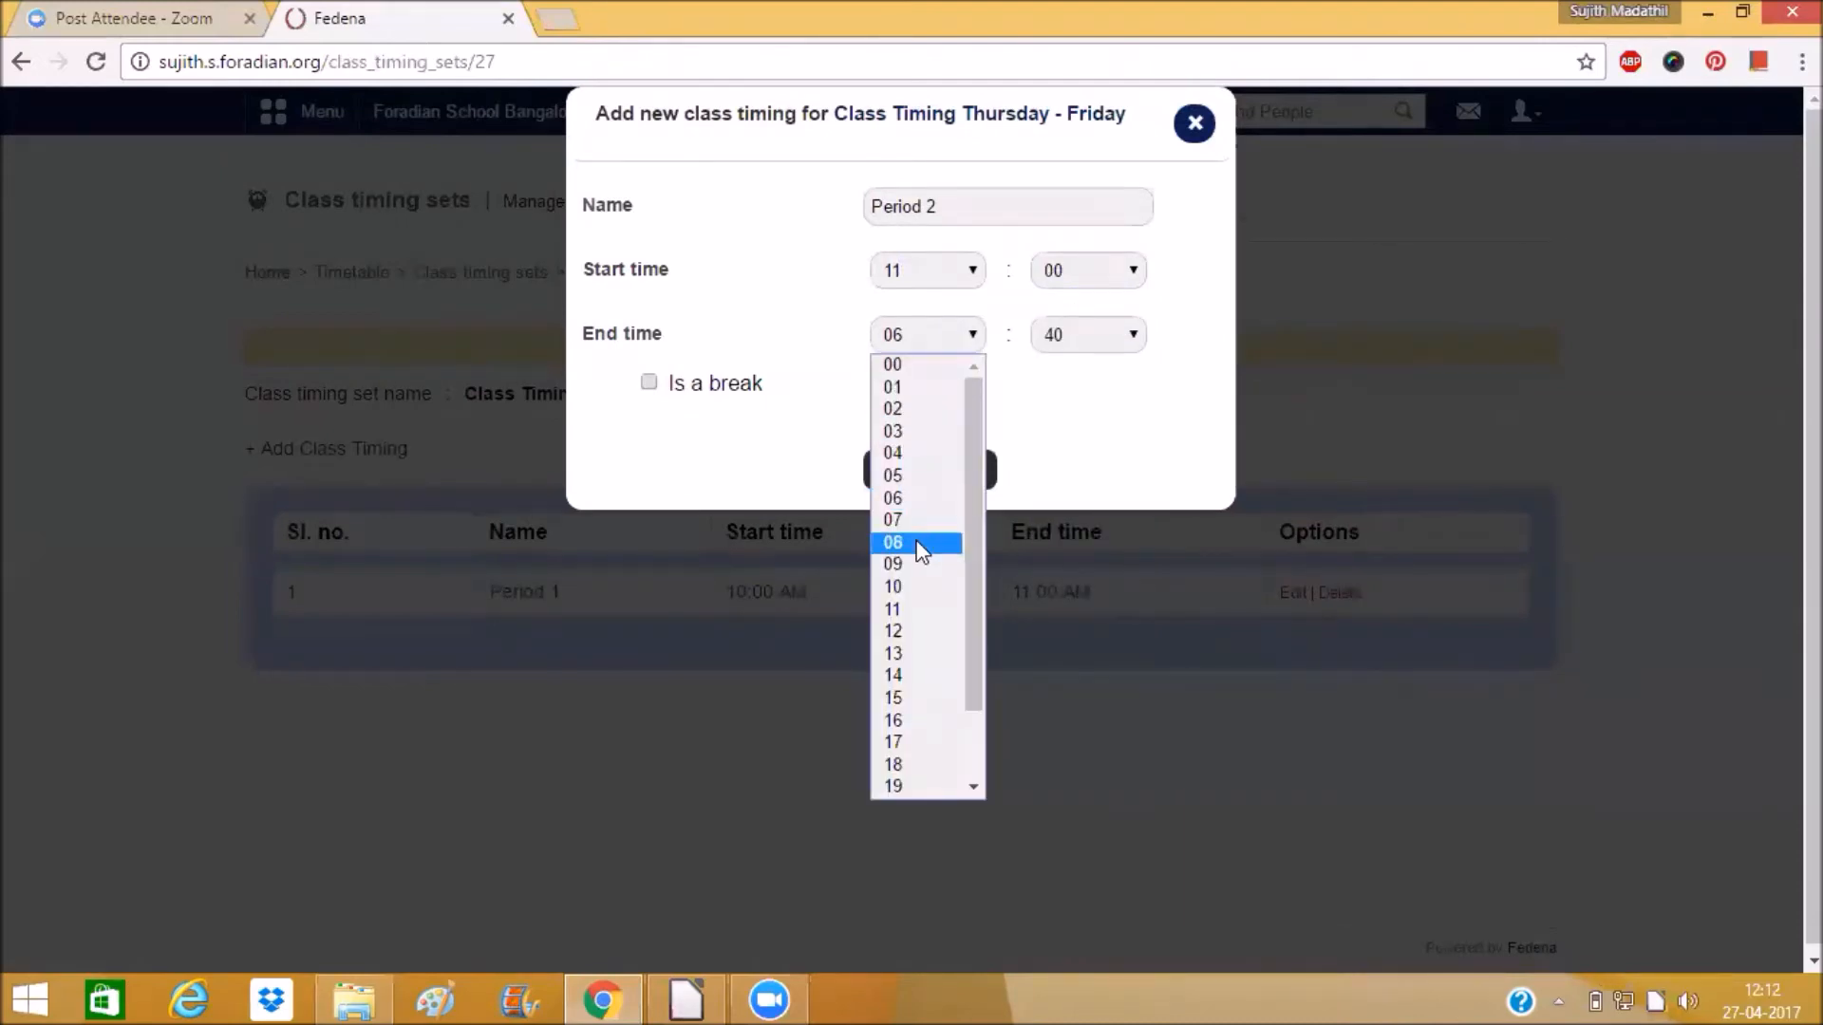
{"action": "left_click", "coordinate": [926, 630]}
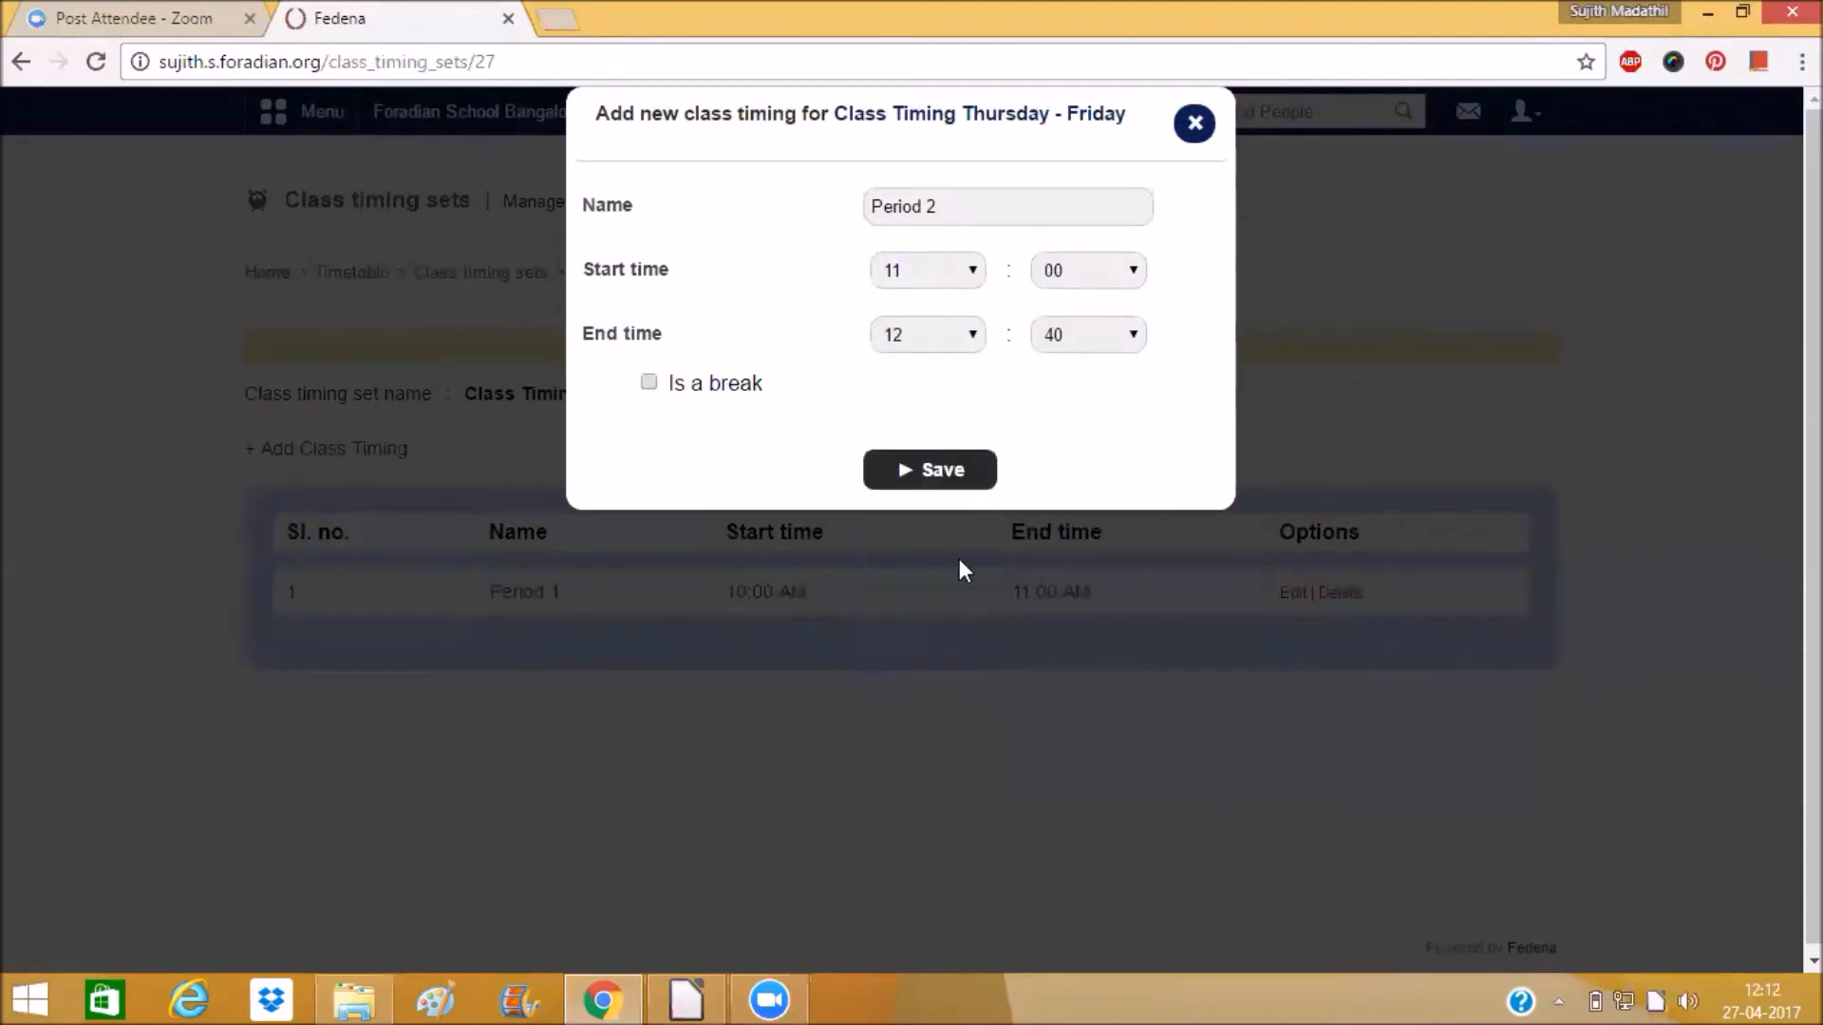
{"action": "left_click", "coordinate": [1064, 334]}
{"action": "scroll", "coordinate": [1071, 389], "scroll_direction": "up", "scroll_amount": 7}
{"action": "left_click", "coordinate": [1067, 375]}
{"action": "left_click", "coordinate": [940, 472]}
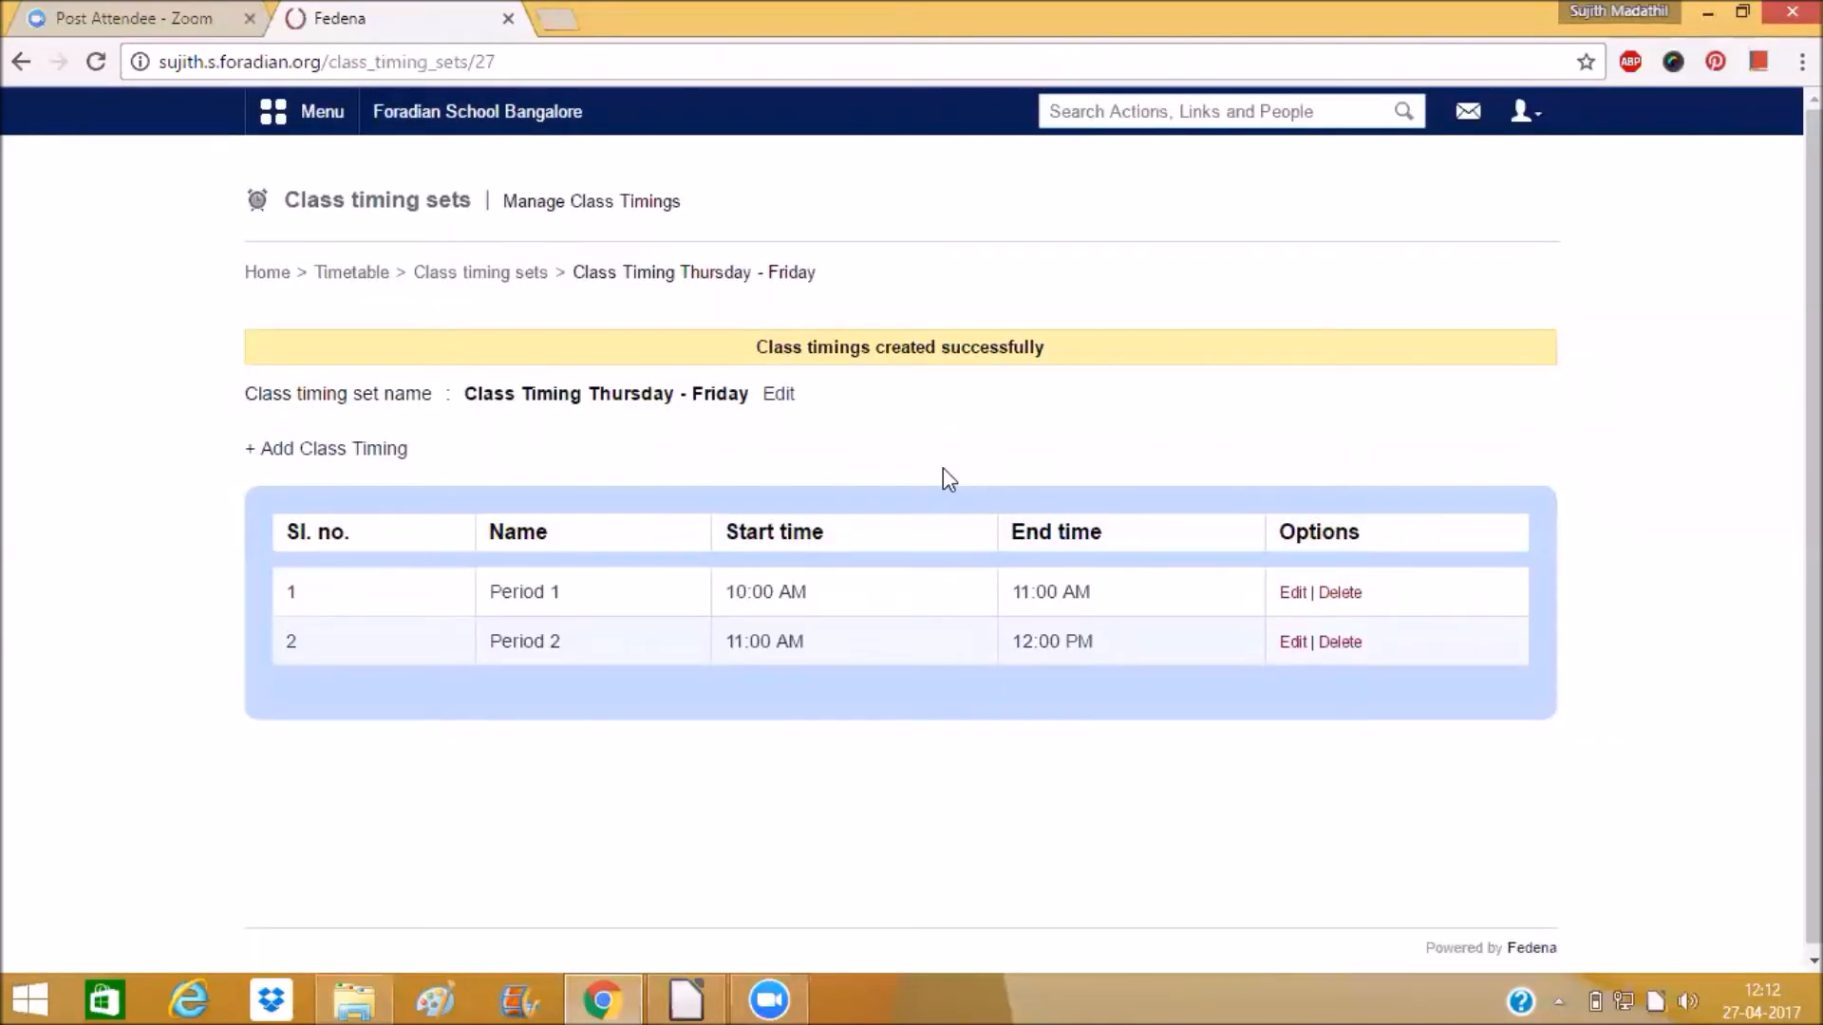
Review the two new class timing sets in the list and return to the Timetable home.
{"action": "left_click", "coordinate": [490, 277]}
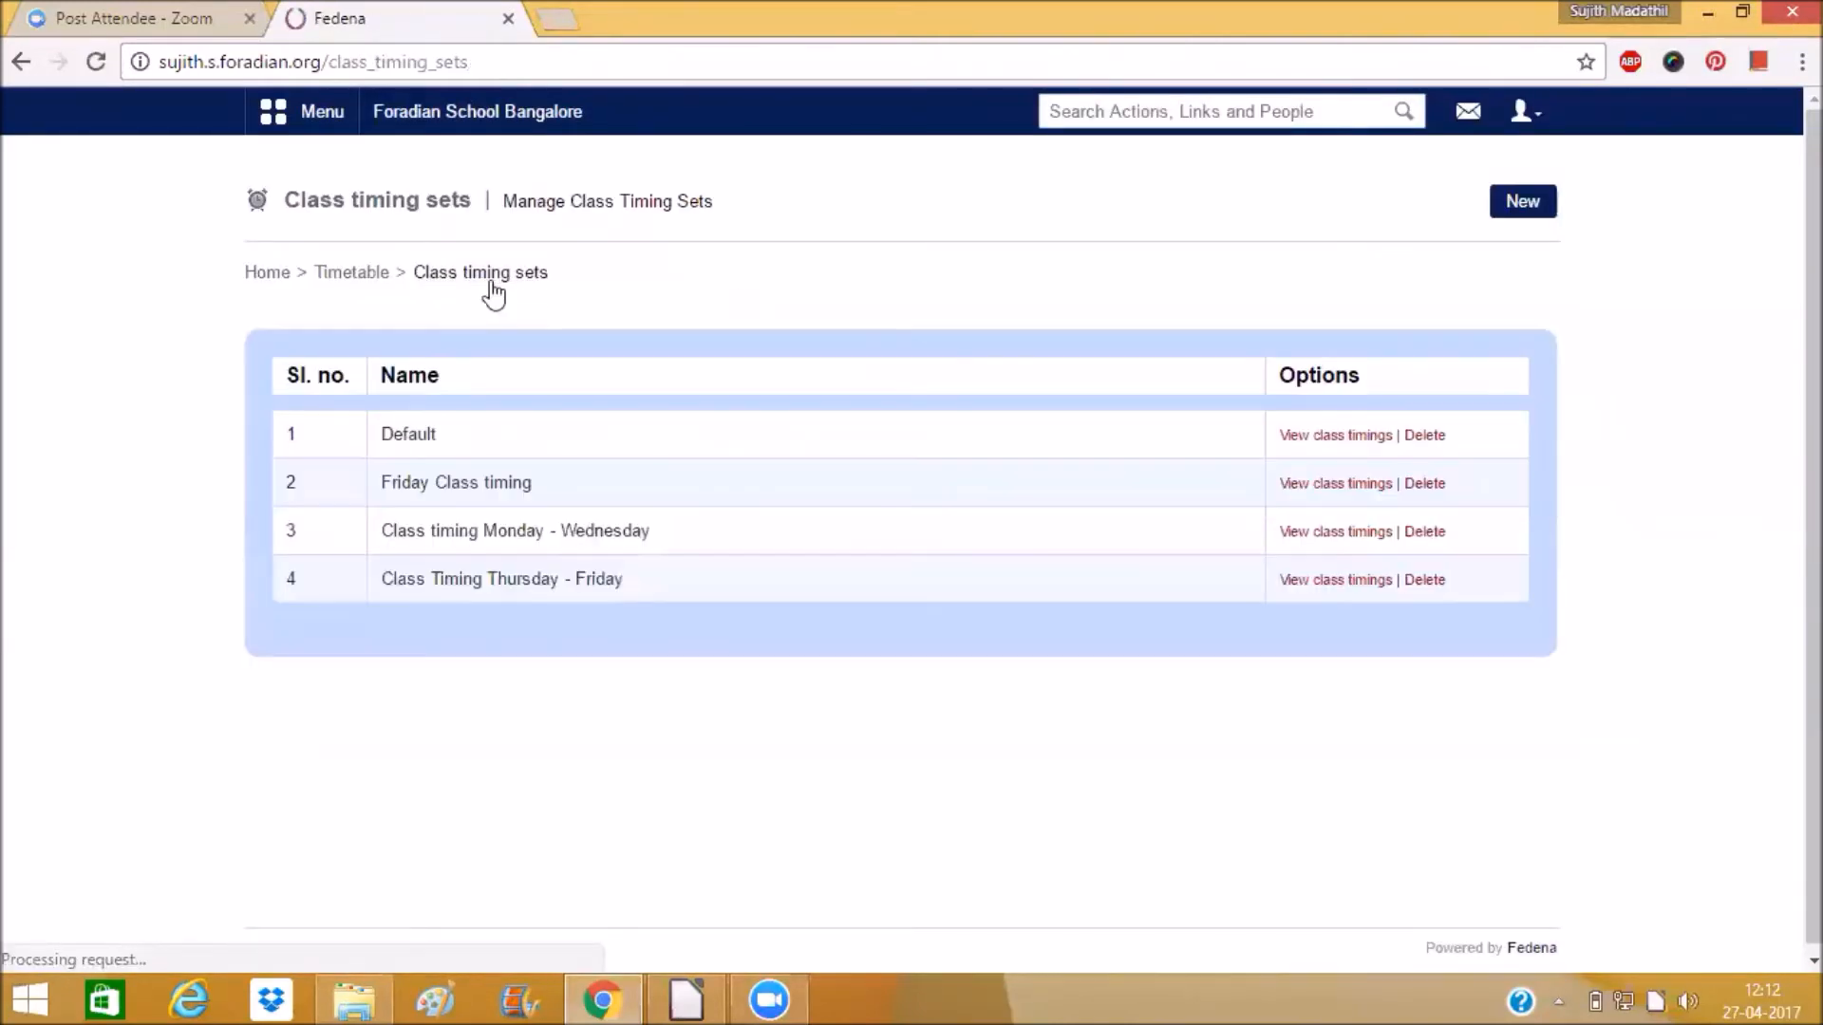
{"action": "left_click_drag", "start_coordinate": [388, 533], "coordinate": [660, 534]}
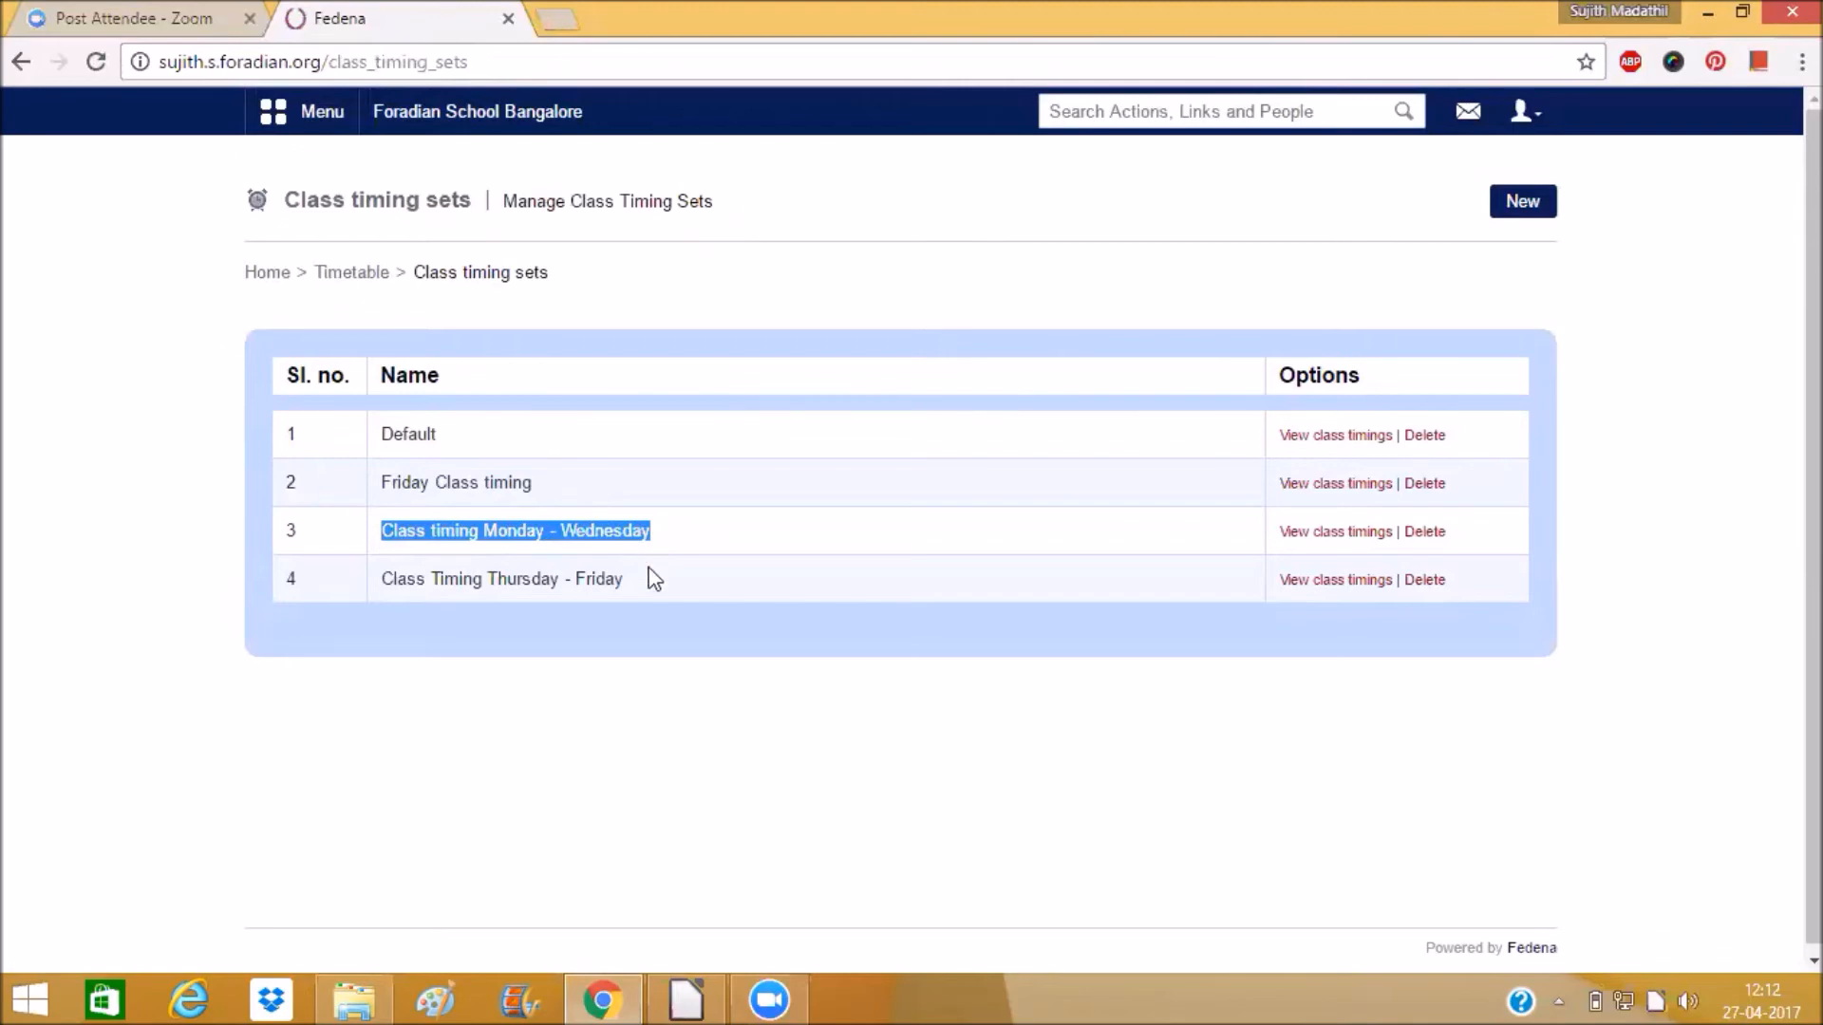
{"action": "left_click_drag", "start_coordinate": [629, 583], "coordinate": [388, 589]}
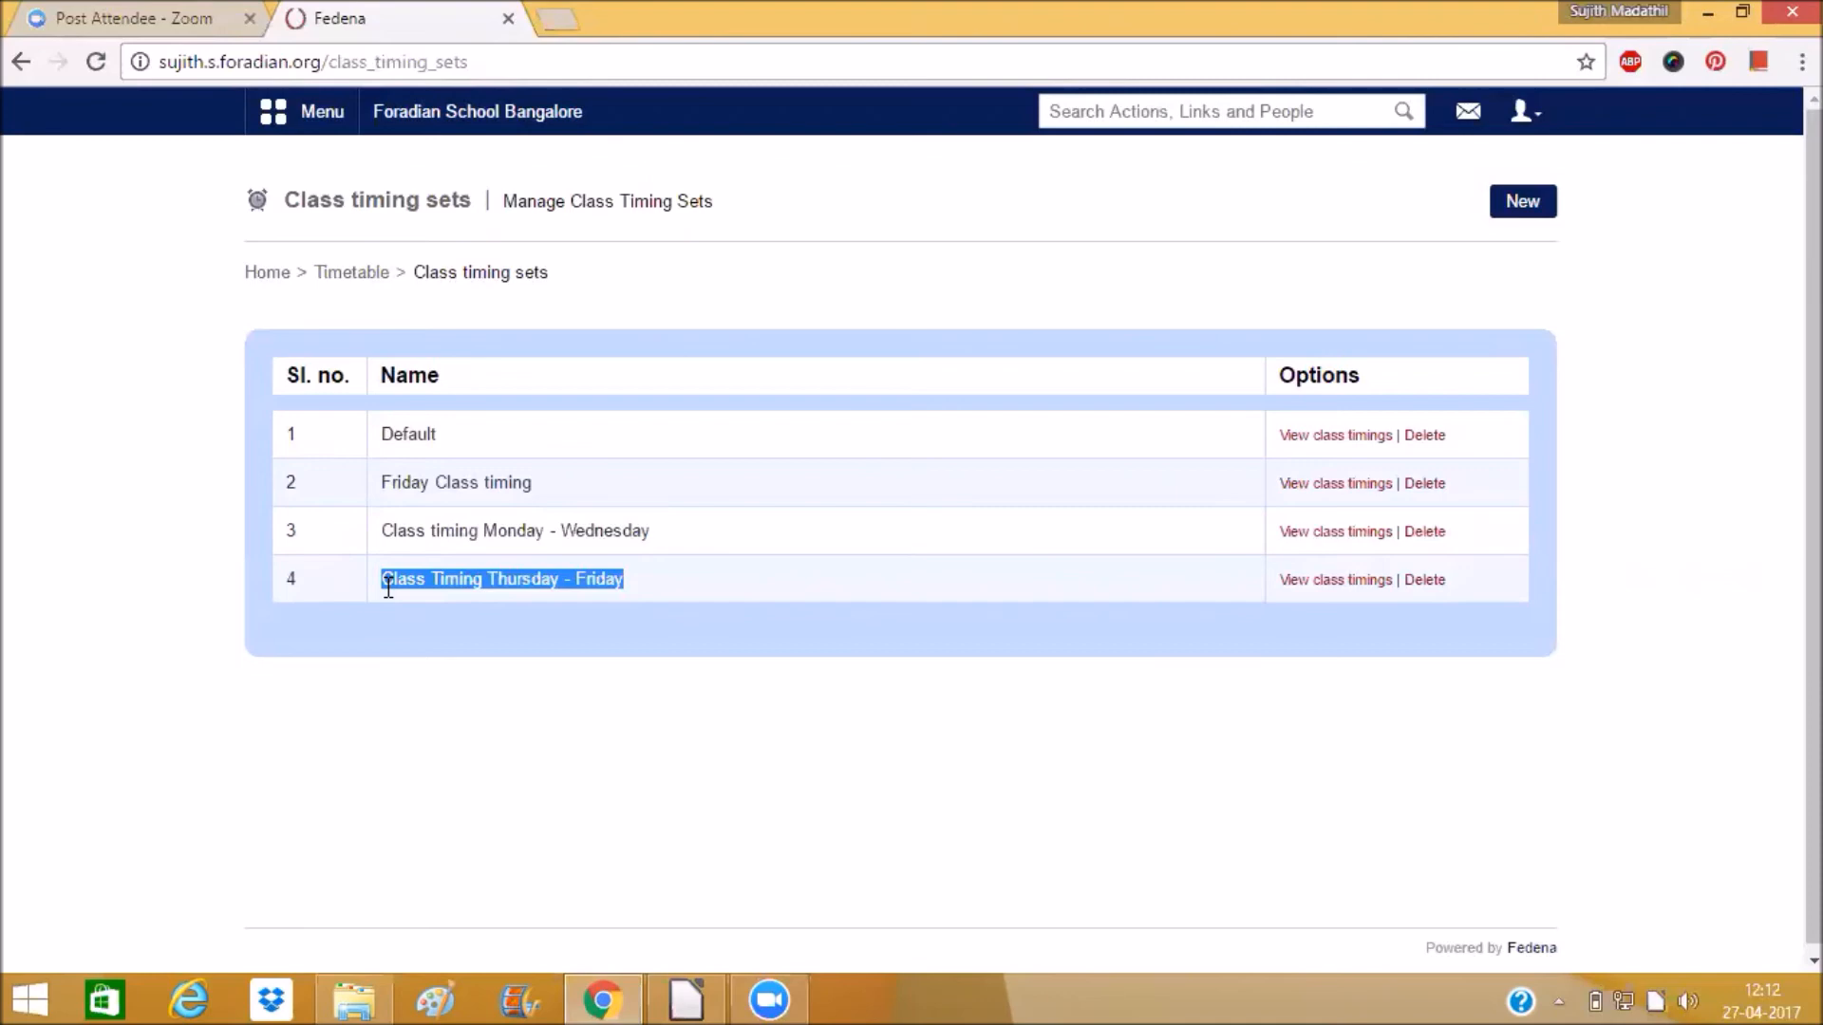
{"action": "left_click", "coordinate": [366, 273]}
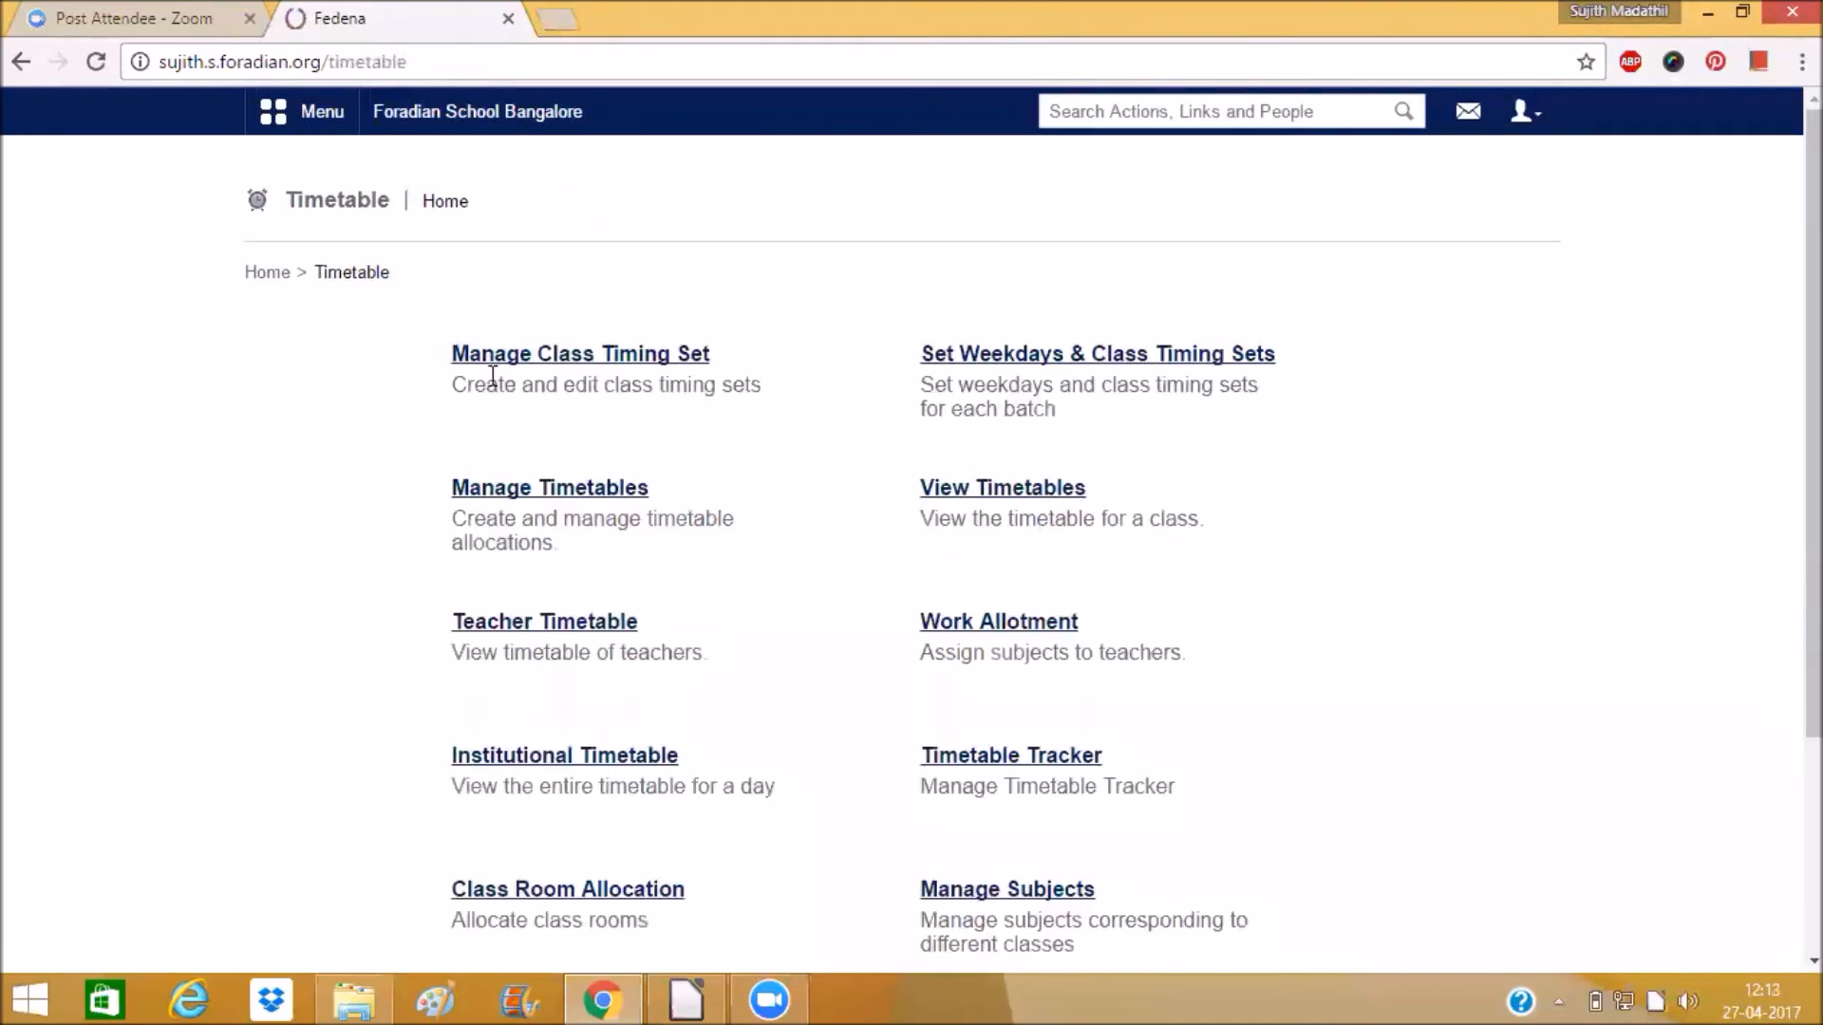